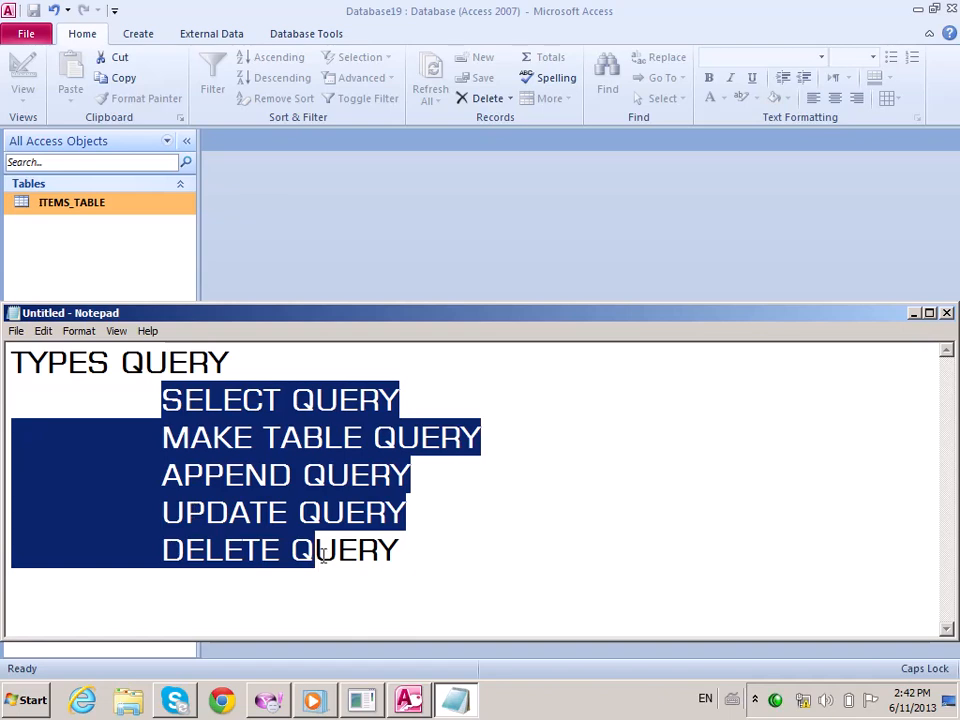
Review the Notepad list of query types, switch to Access and inspect the TOTAL column of ITEMS_TABLE.
left_click_drag(400, 551, 170, 388)
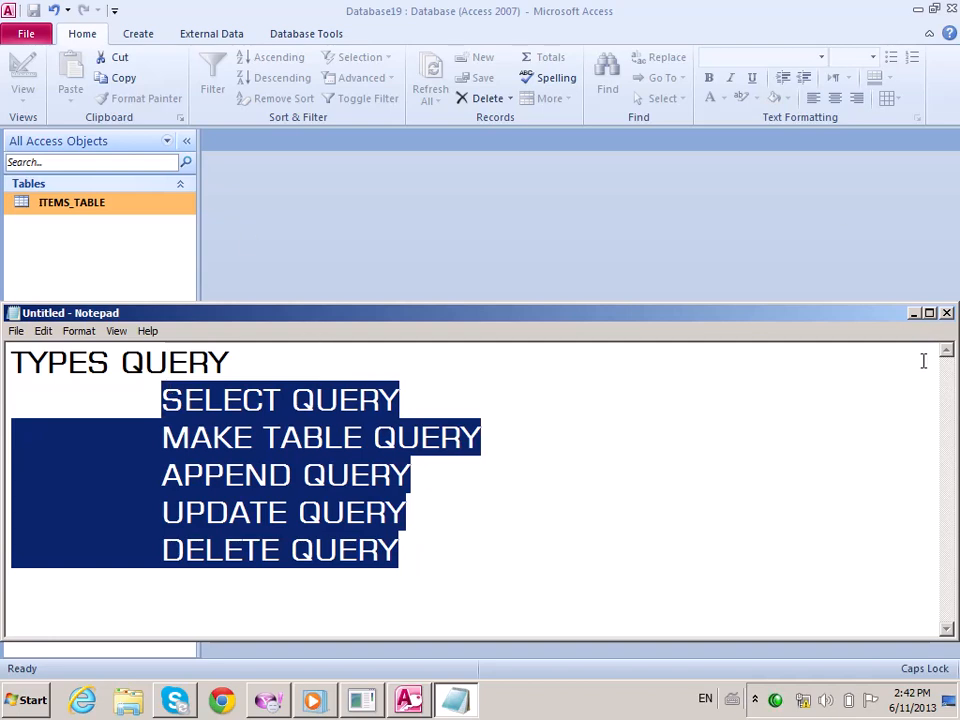
left_click(912, 316)
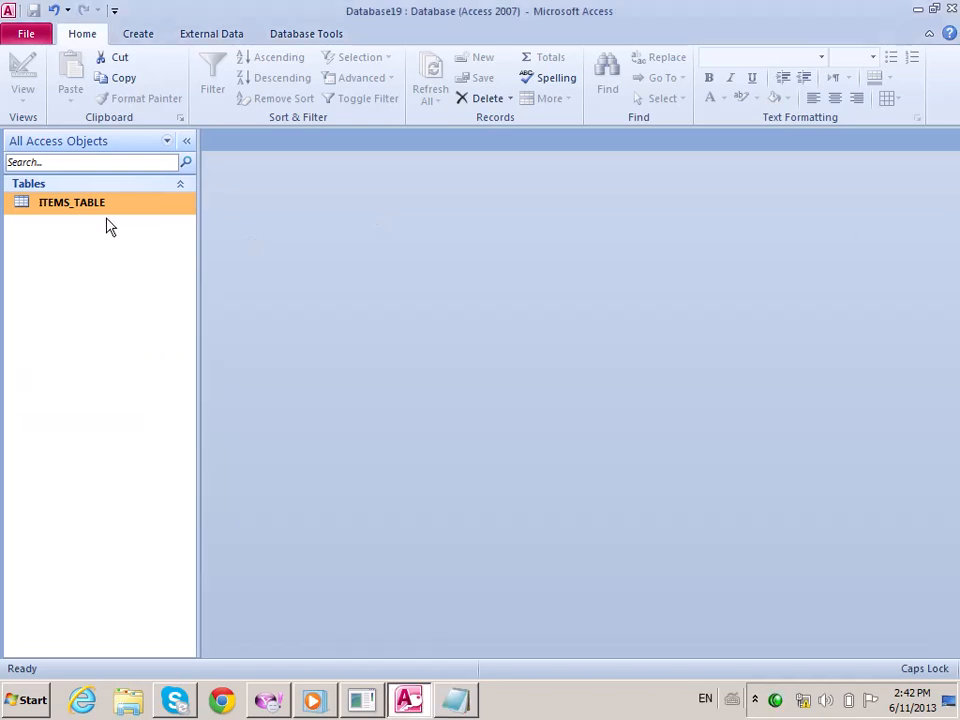
double_click(108, 205)
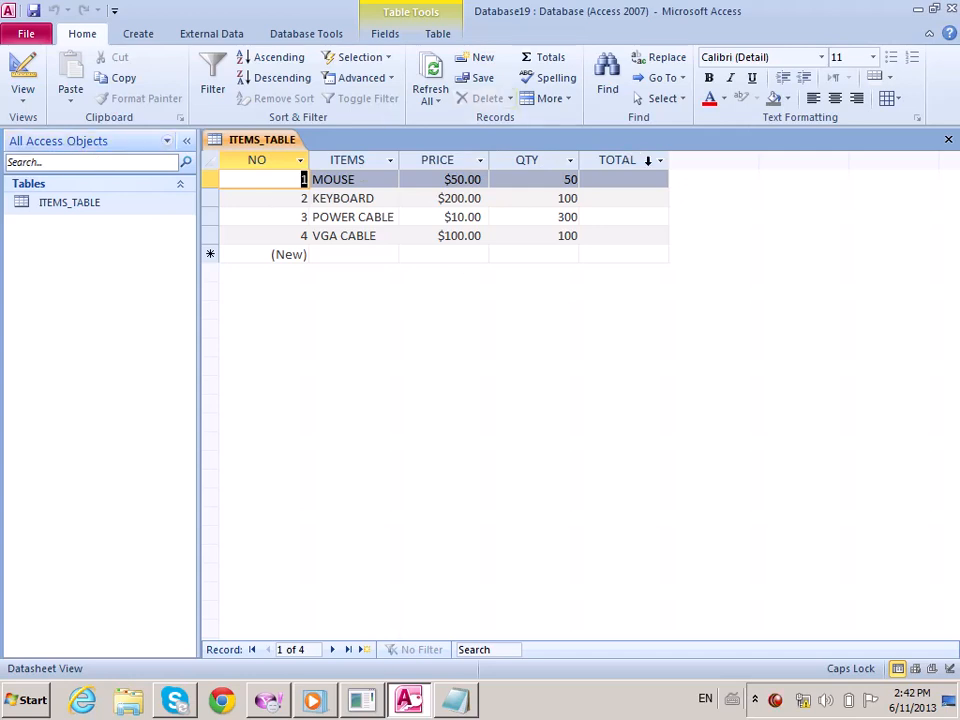
left_click(638, 163)
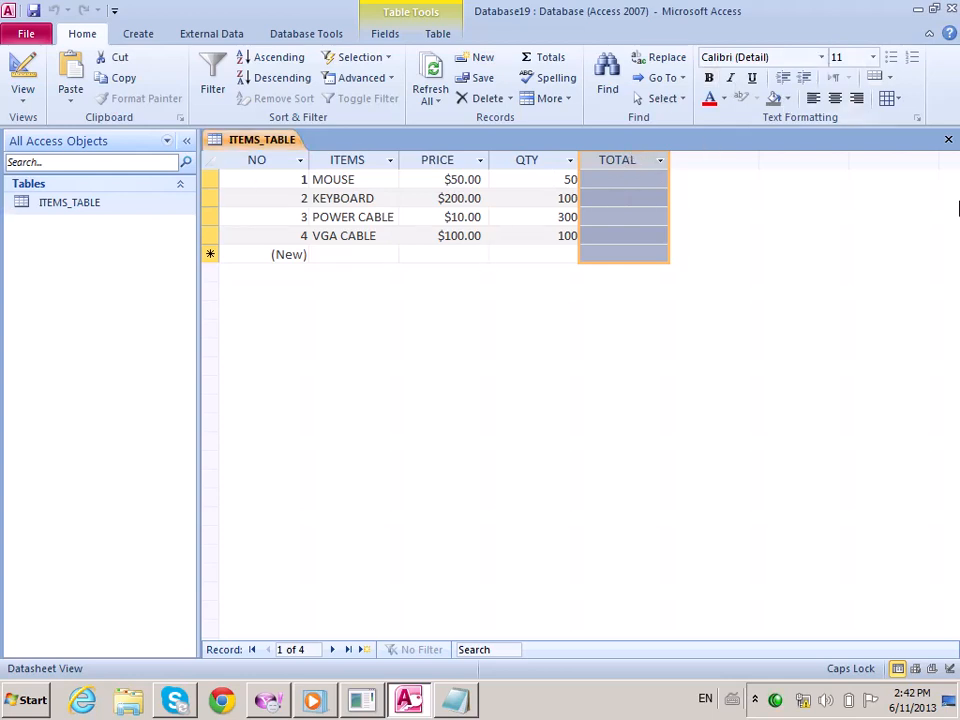
left_click(947, 141)
Create a query in Design view based on ITEMS_TABLE with the NO, ITEMS, PRICE, QTY and TOTAL fields.
left_click(140, 34)
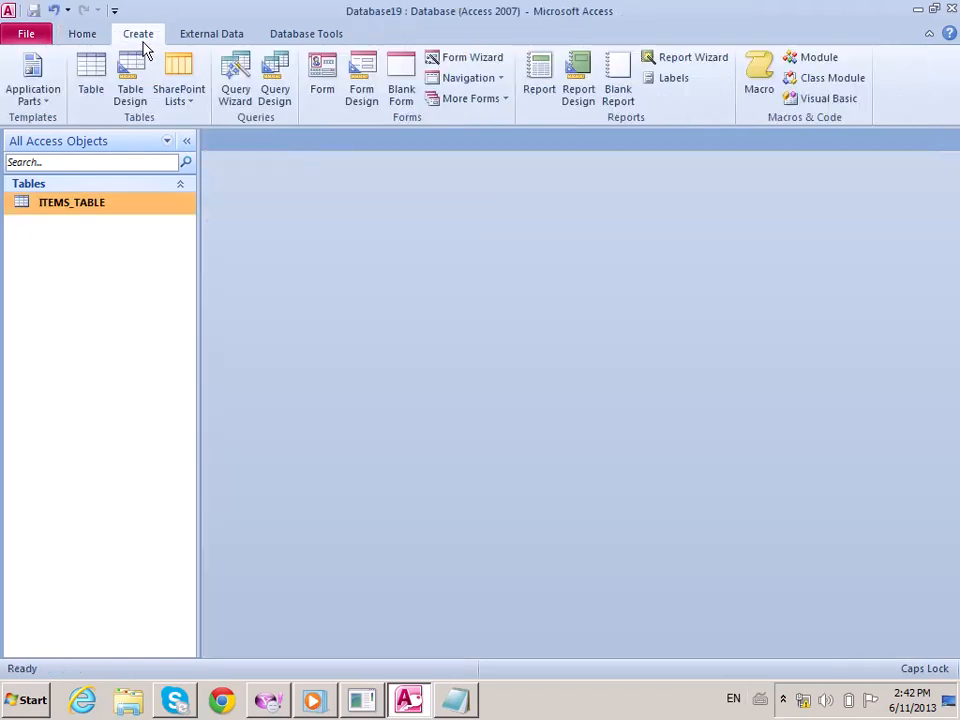
left_click(270, 90)
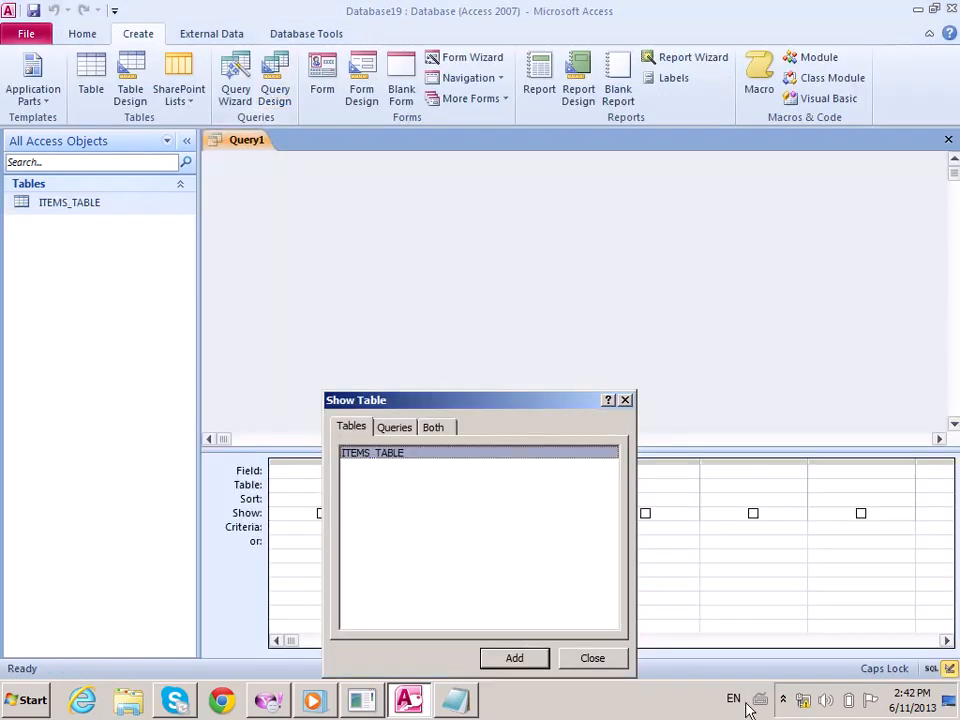
left_click(525, 660)
left_click(593, 658)
left_click(352, 250)
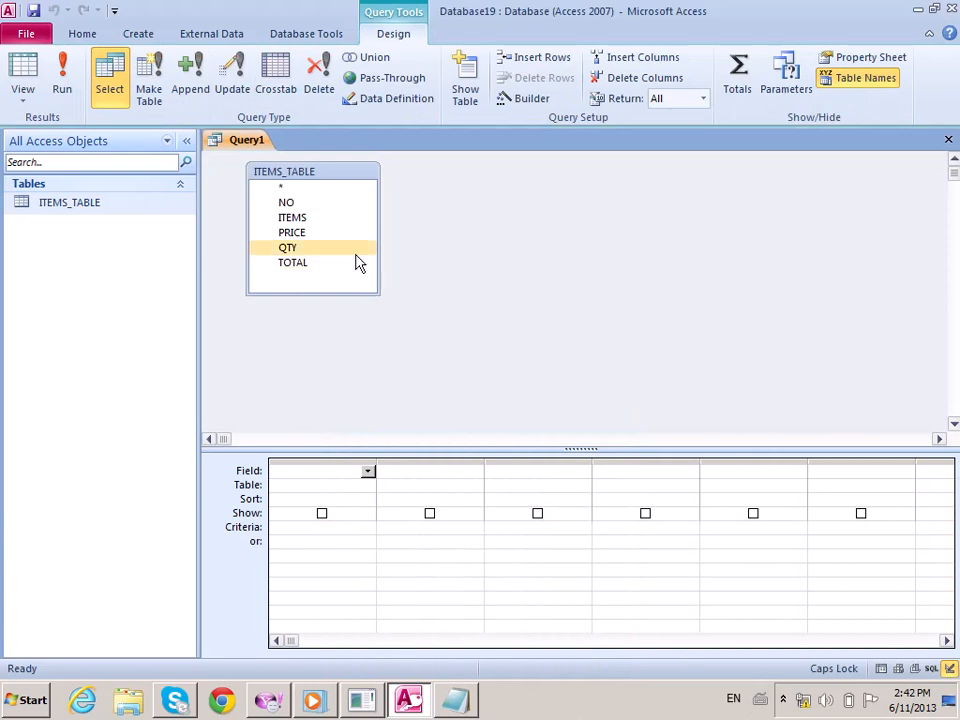
double_click(318, 175)
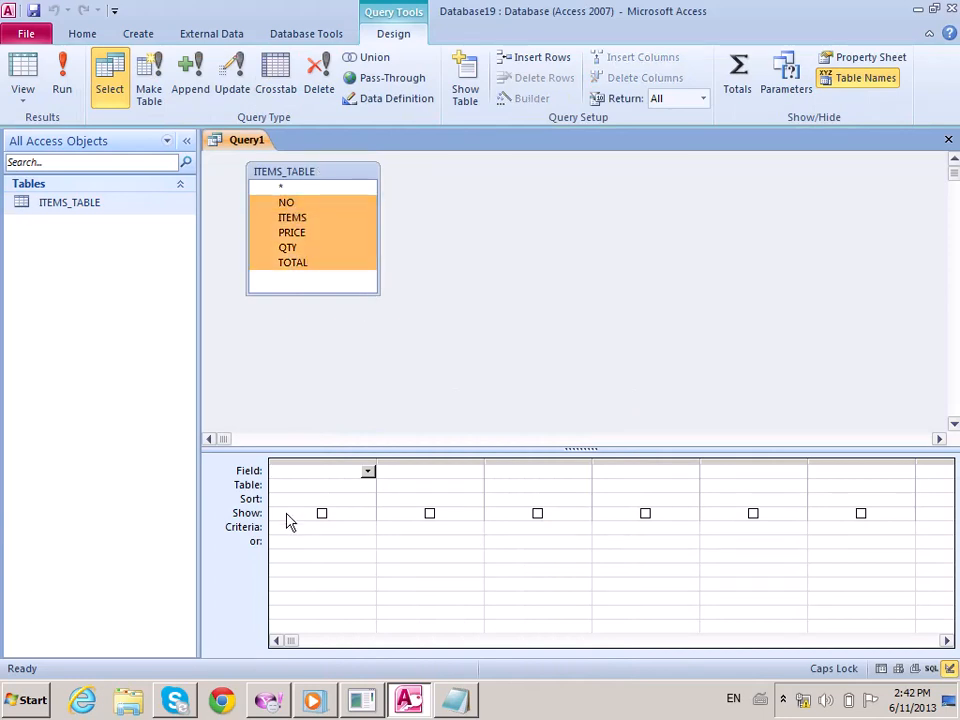
left_click_drag(297, 252, 320, 472)
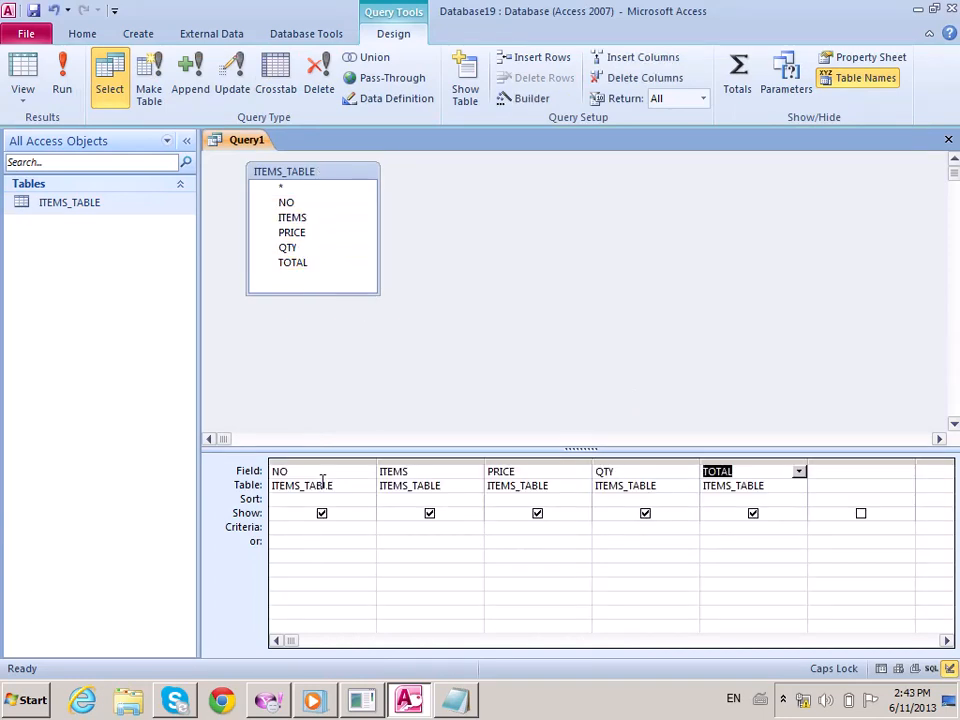
Turn the query's TOTAL field into the calculated expression TOTAL: [PRICE]*[QTY].
left_click(750, 471)
type("PRICE")
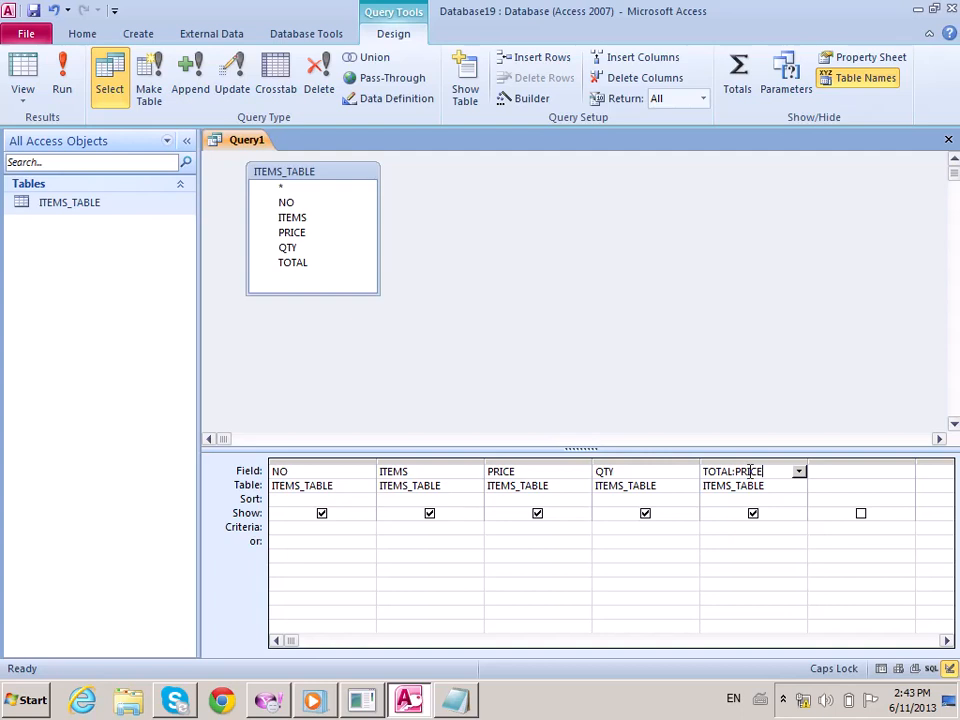
type("]*[QTY")
key("Tab")
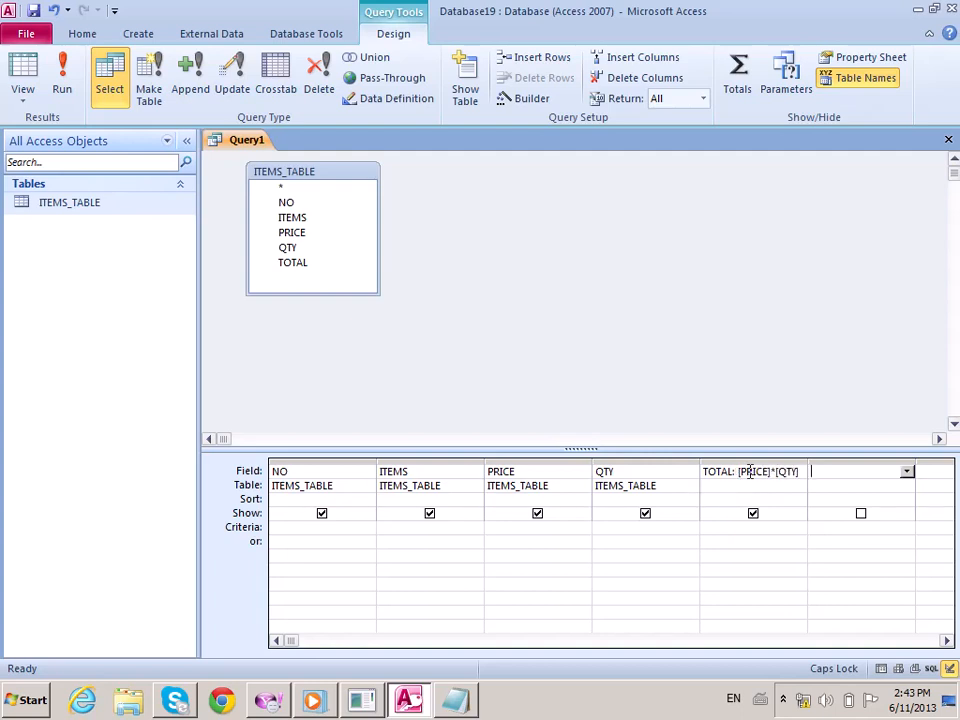
Save the query under the name TOTAL and close it.
key("ctrl+s")
type("TOTAL")
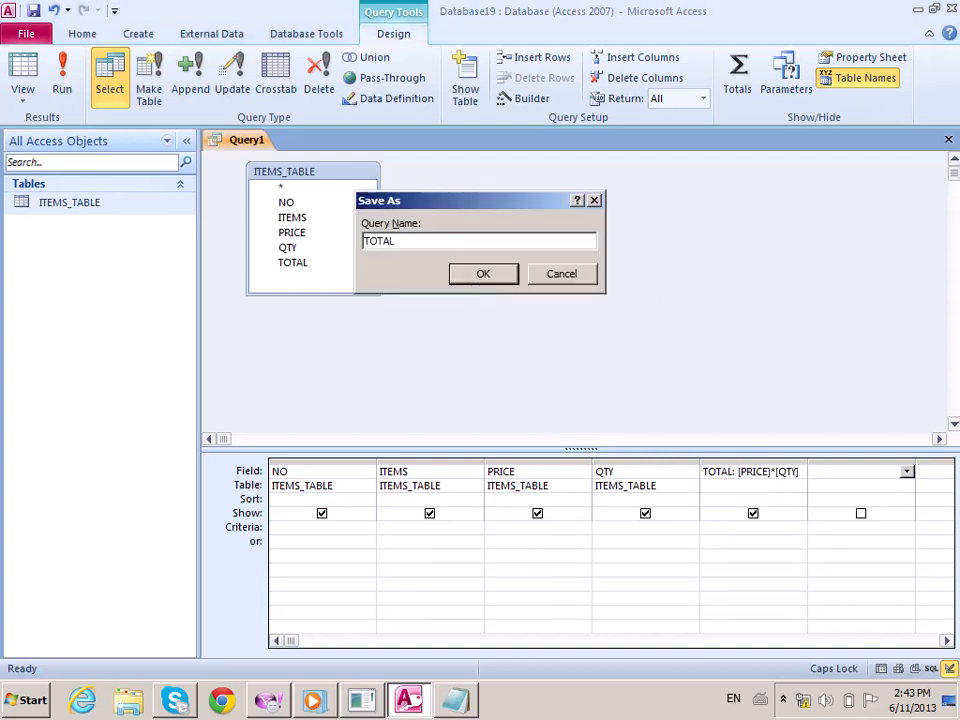
key("Return")
key("Down")
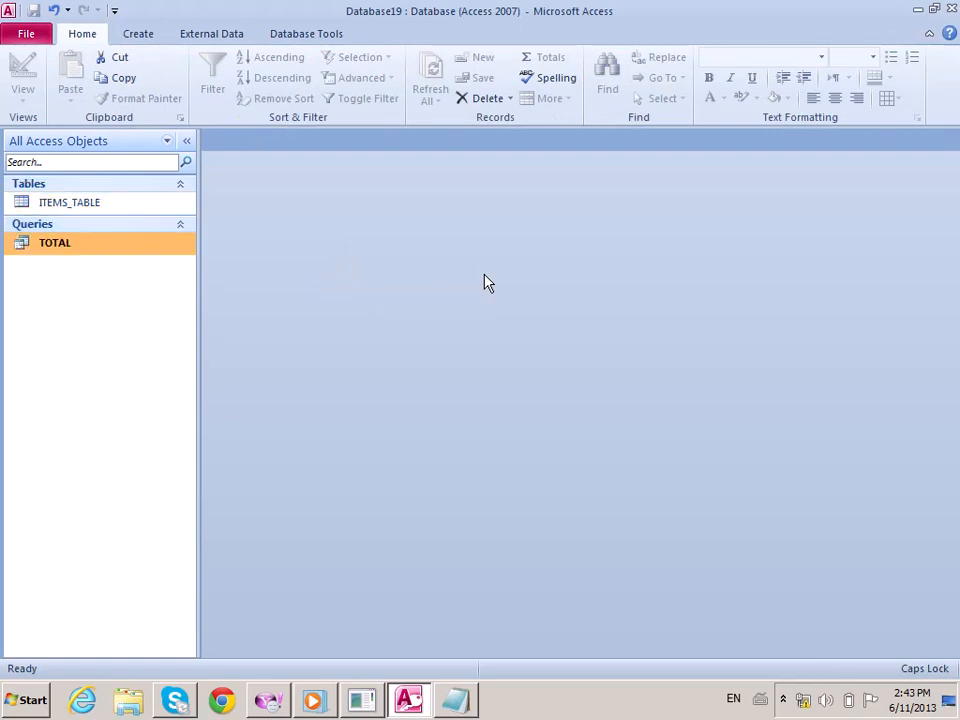
Open the TOTAL query's results and compare their TOTAL column with the one in ITEMS_TABLE.
key("Return")
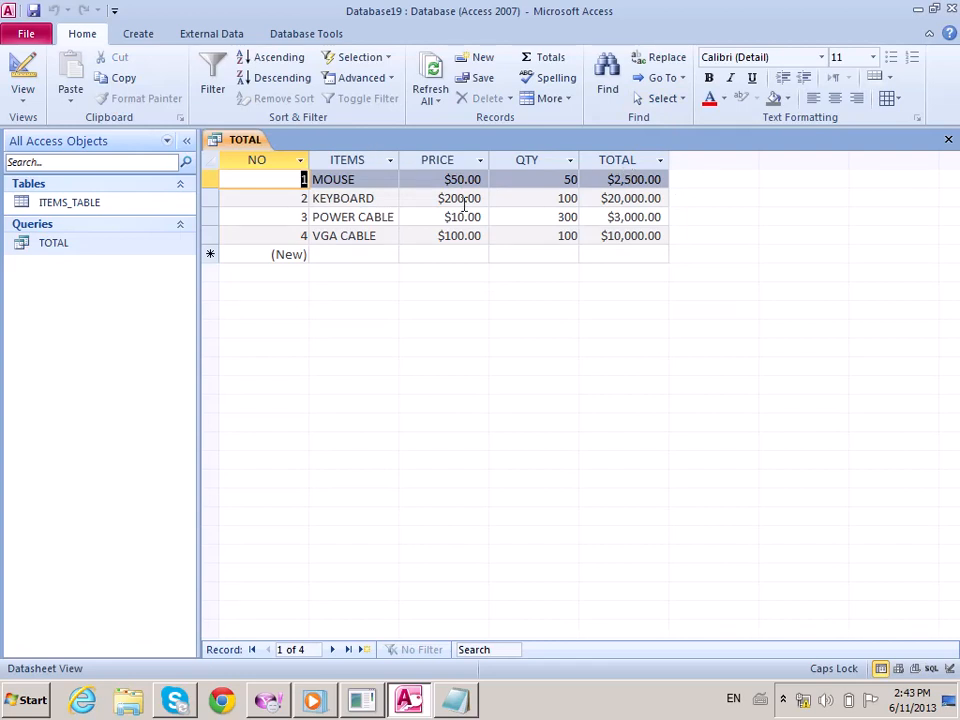
left_click_drag(607, 179, 678, 202)
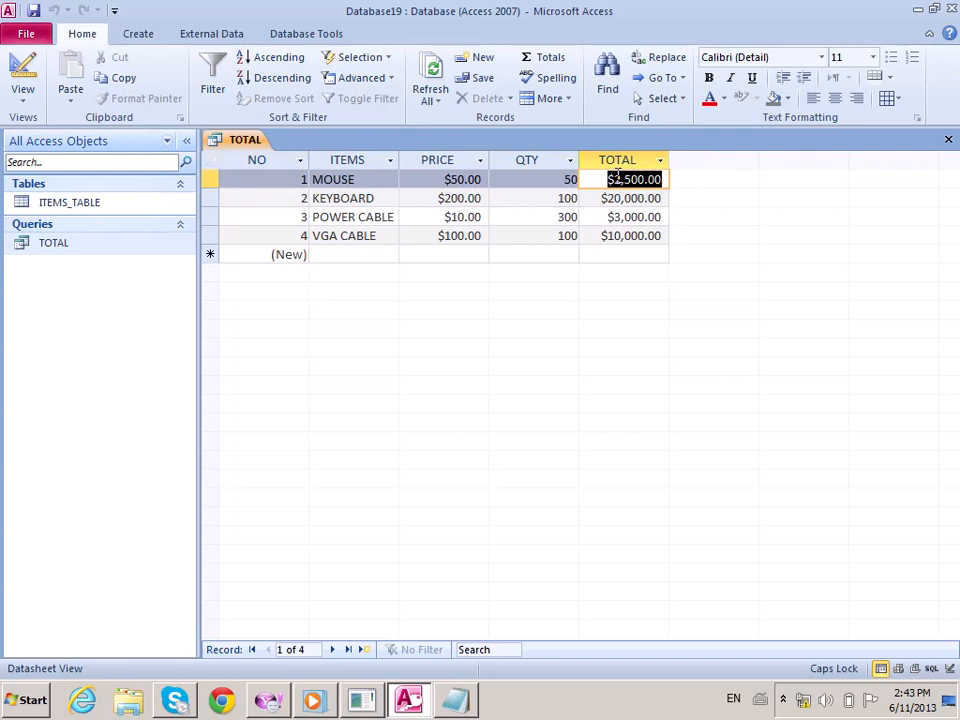
double_click(94, 201)
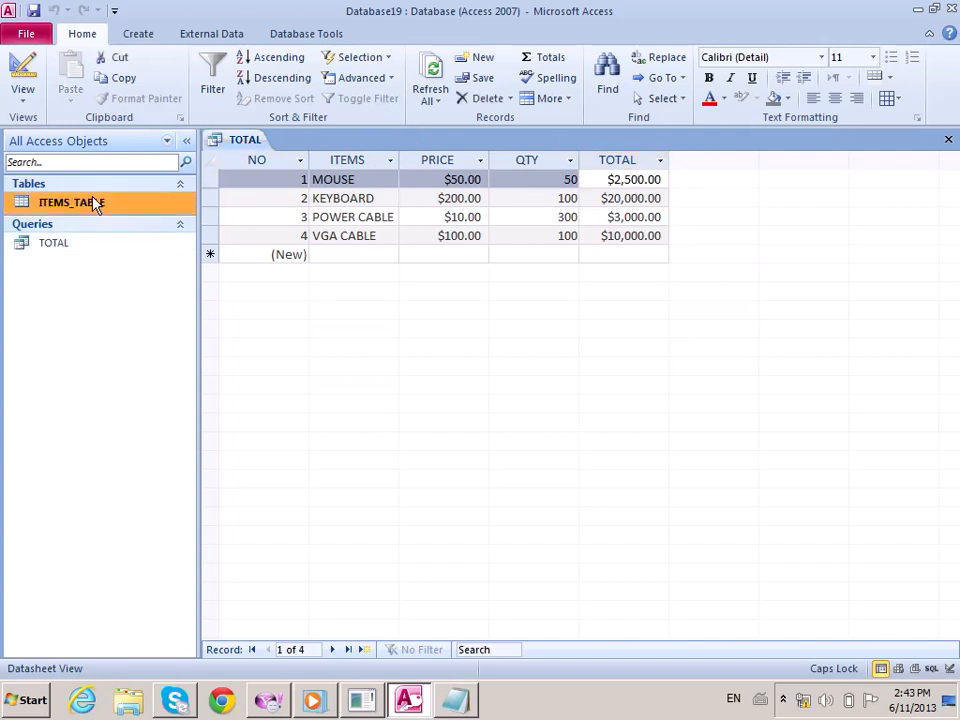
left_click(637, 161)
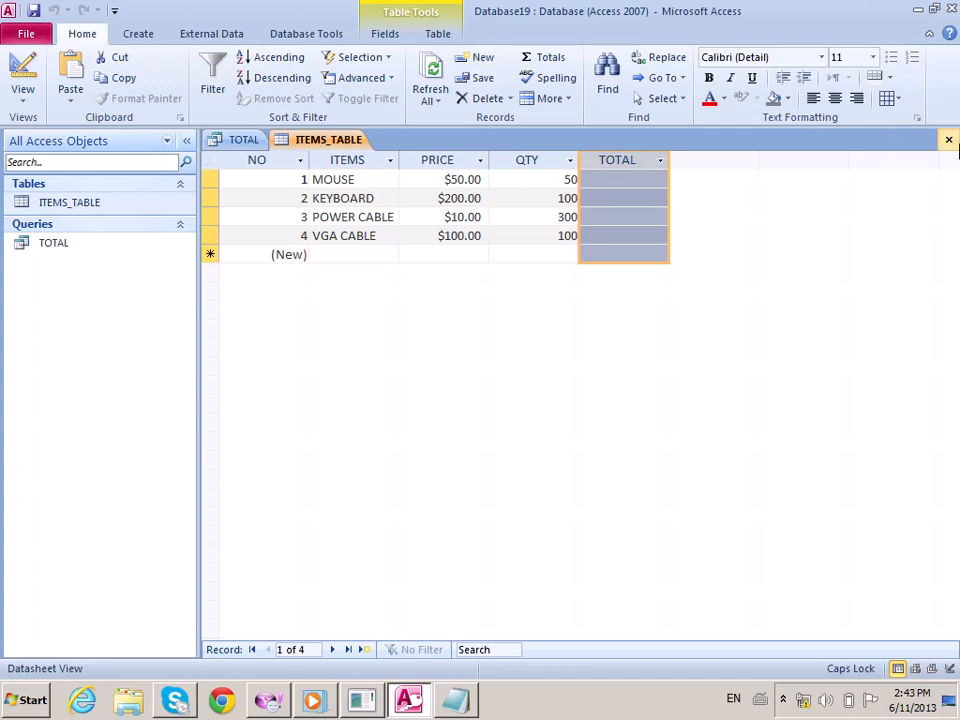
left_click(948, 139)
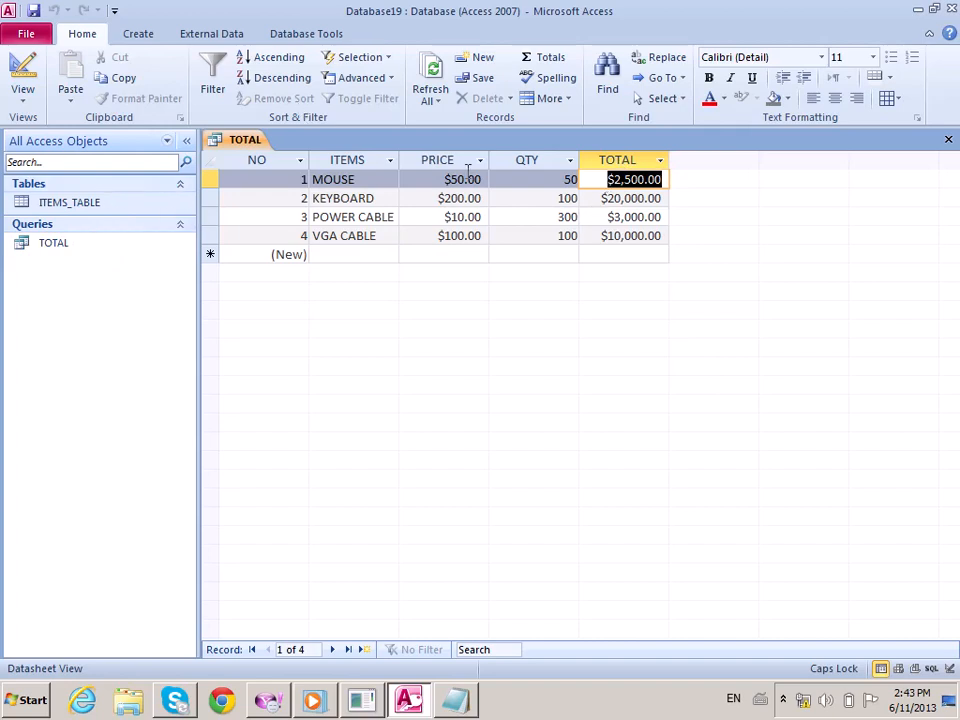
left_click(137, 210)
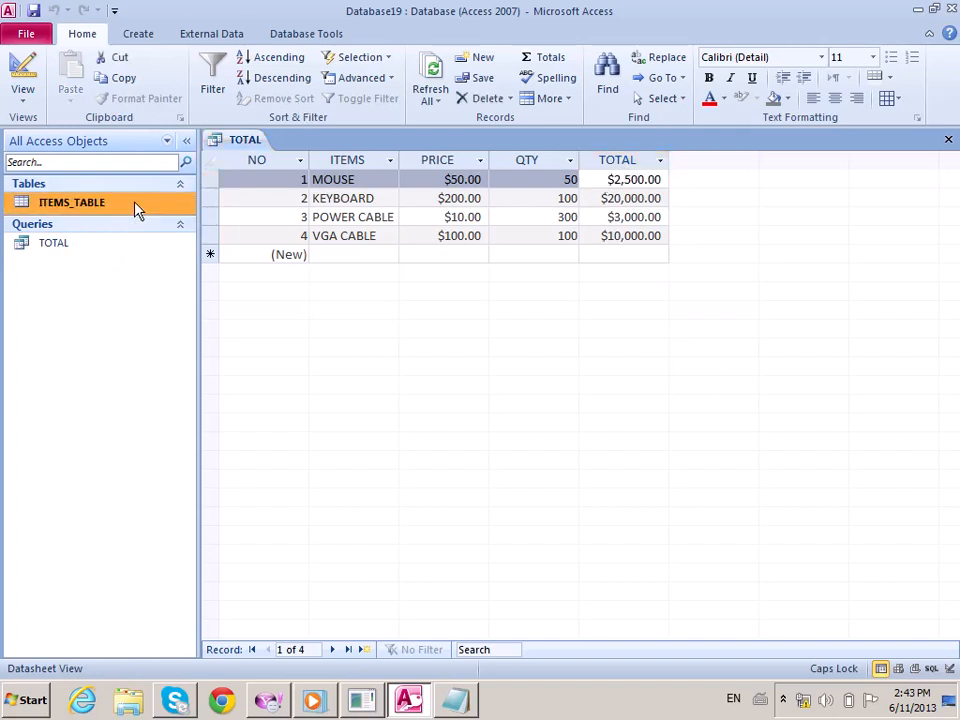
left_click(948, 139)
Convert the TOTAL query to a make-table query that creates ITEMS_WITH_TOTAL in the current database, and save the change.
left_click(28, 248)
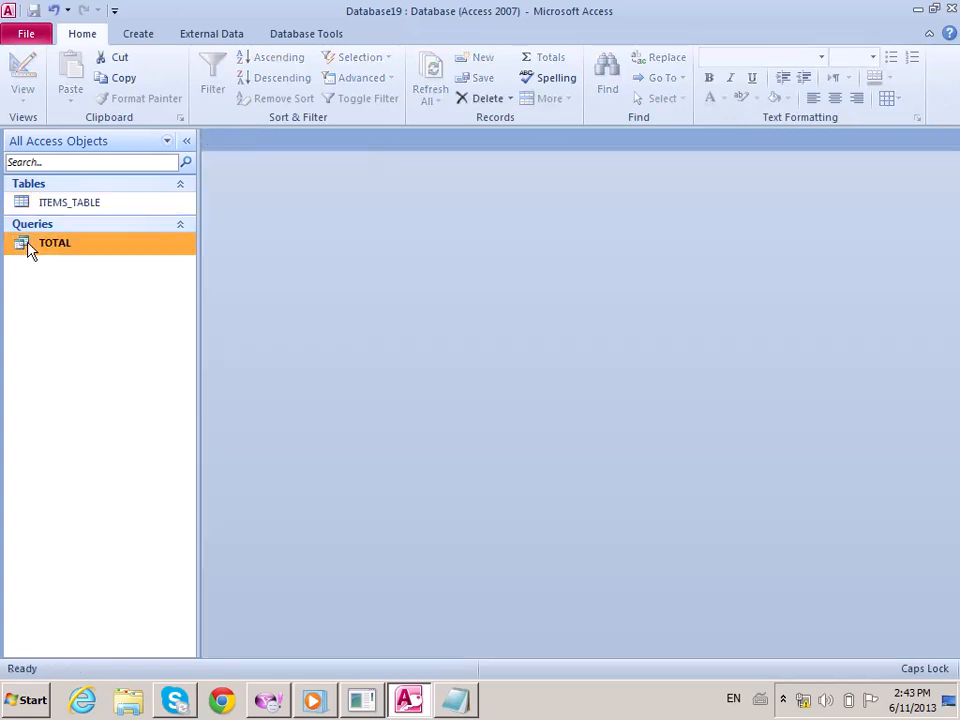
right_click(28, 248)
left_click(60, 276)
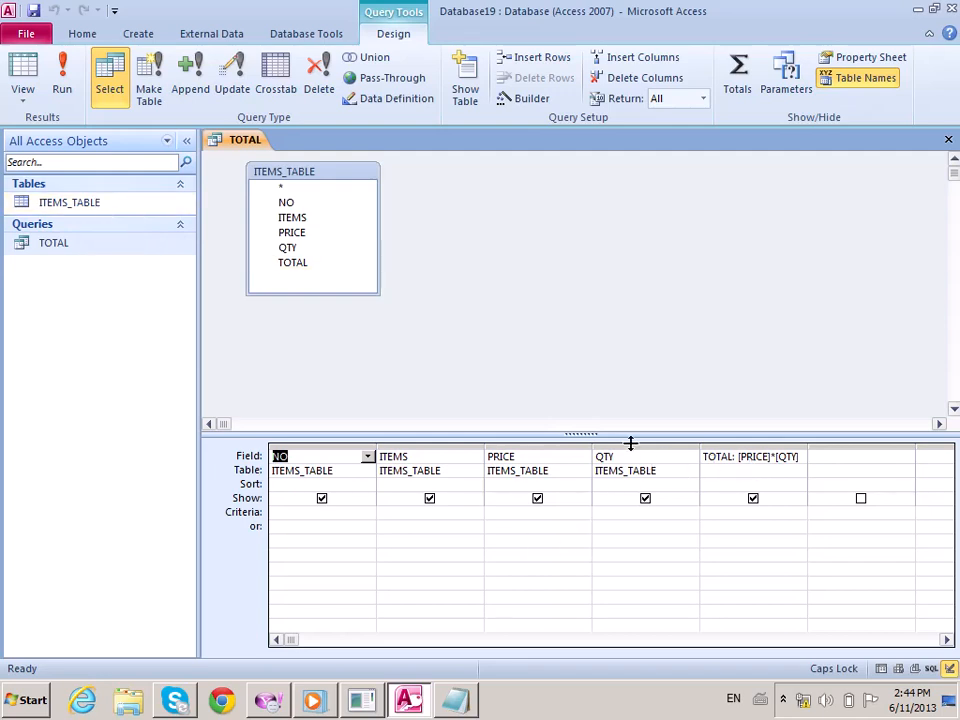
left_click(149, 72)
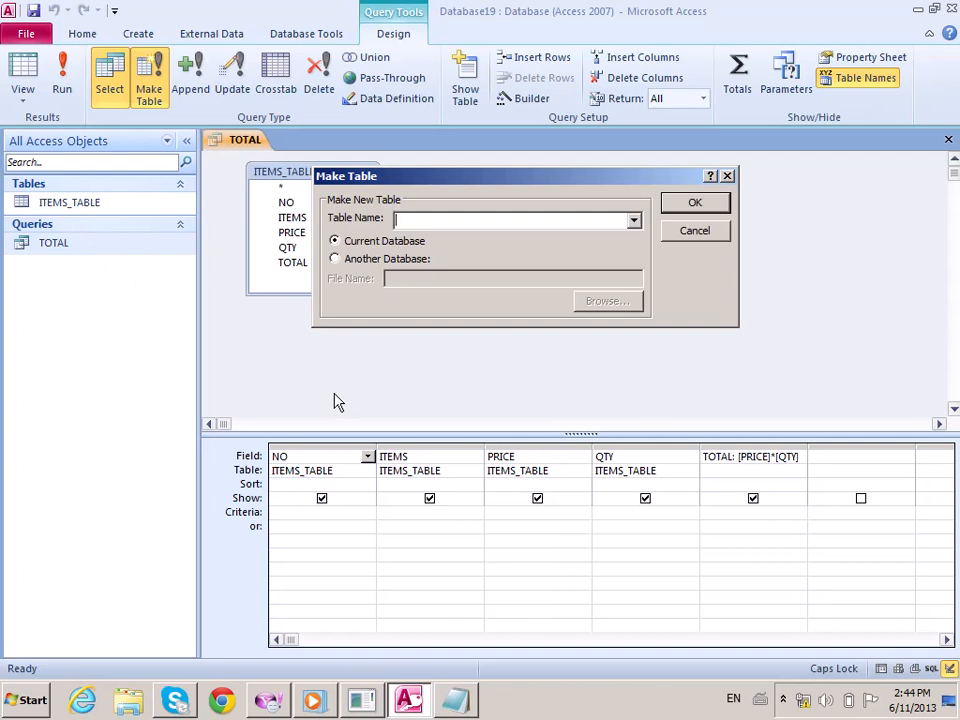
type("ITEMS_WITH_TOTAL")
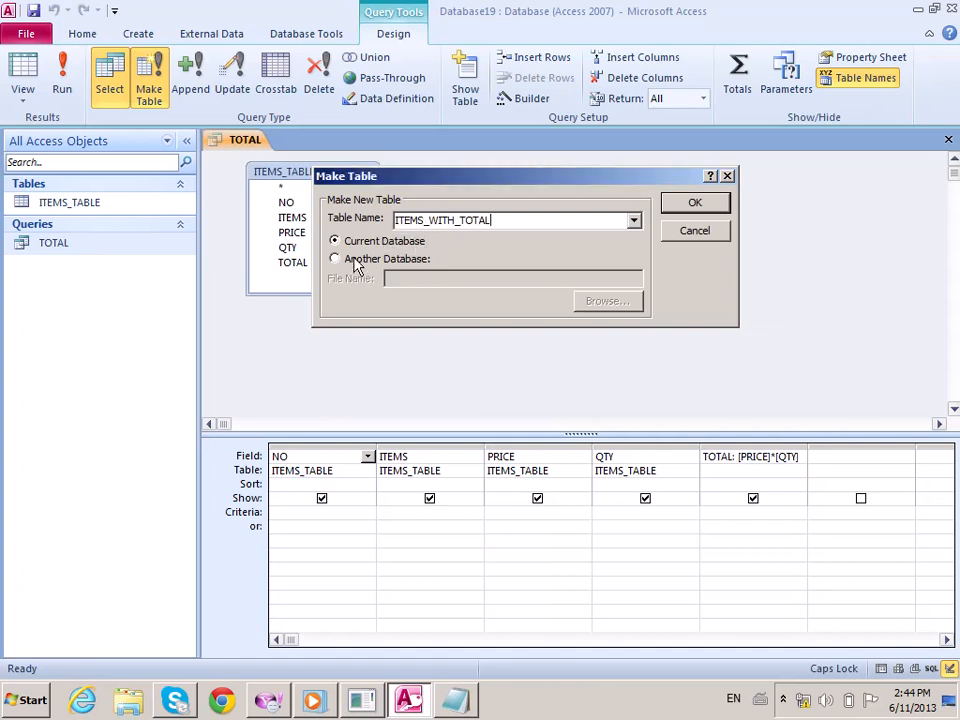
left_click(686, 201)
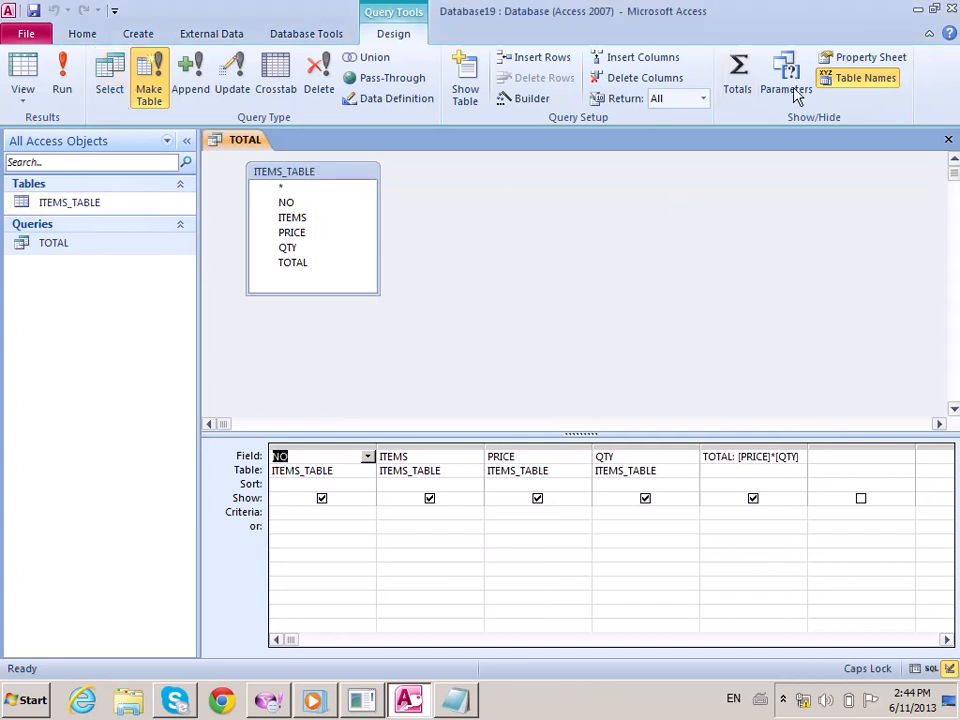
left_click(408, 389)
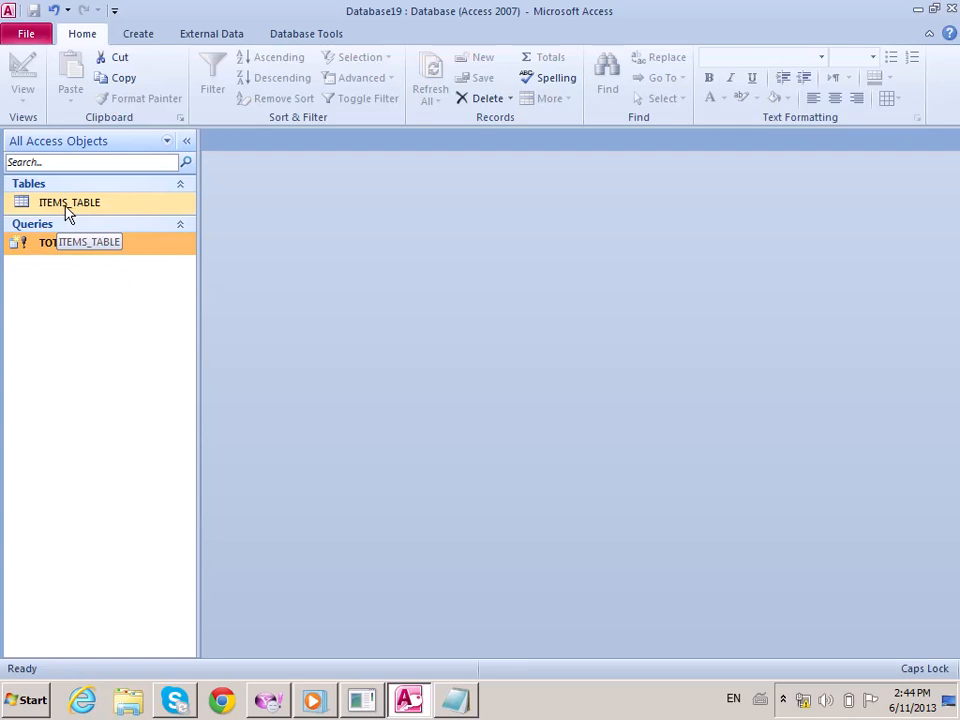
Run the TOTAL make-table query and accept pasting its rows into the new table.
double_click(64, 242)
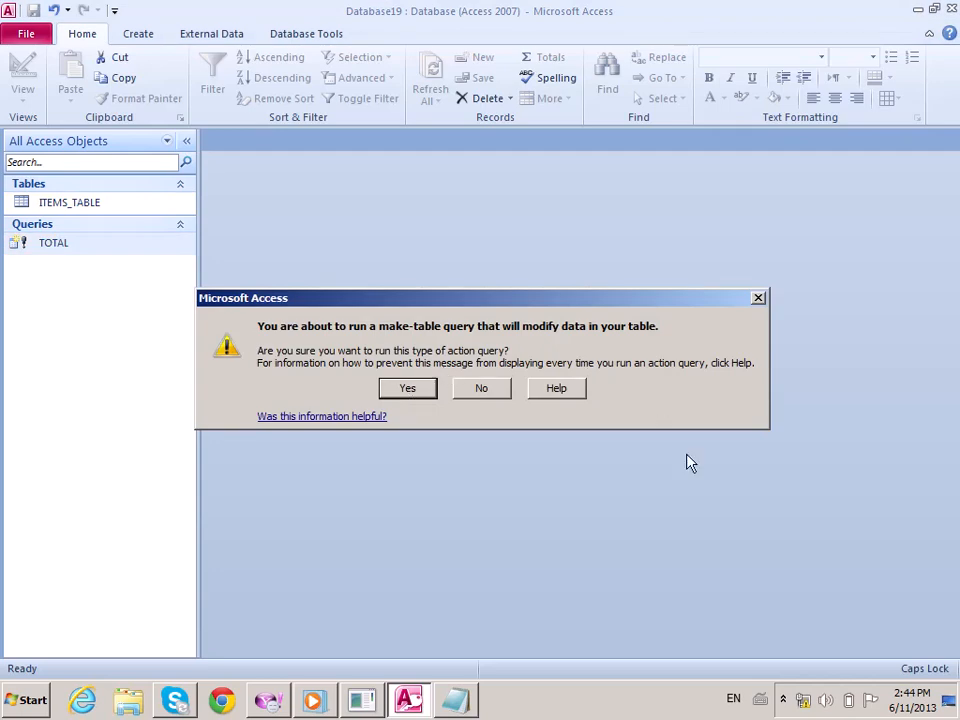
left_click(414, 388)
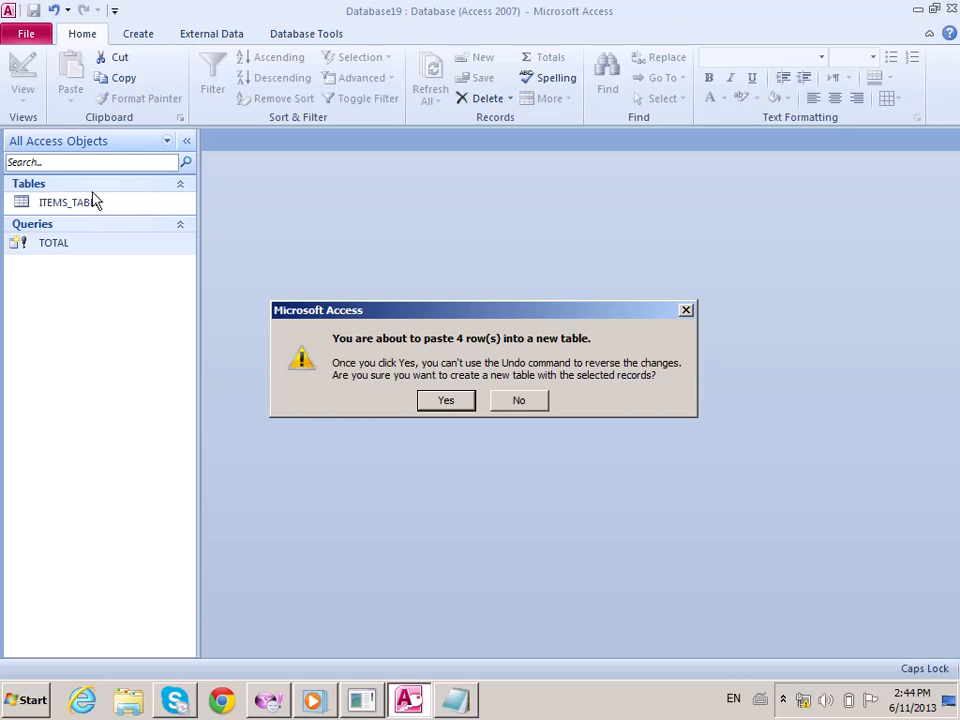
left_click(450, 404)
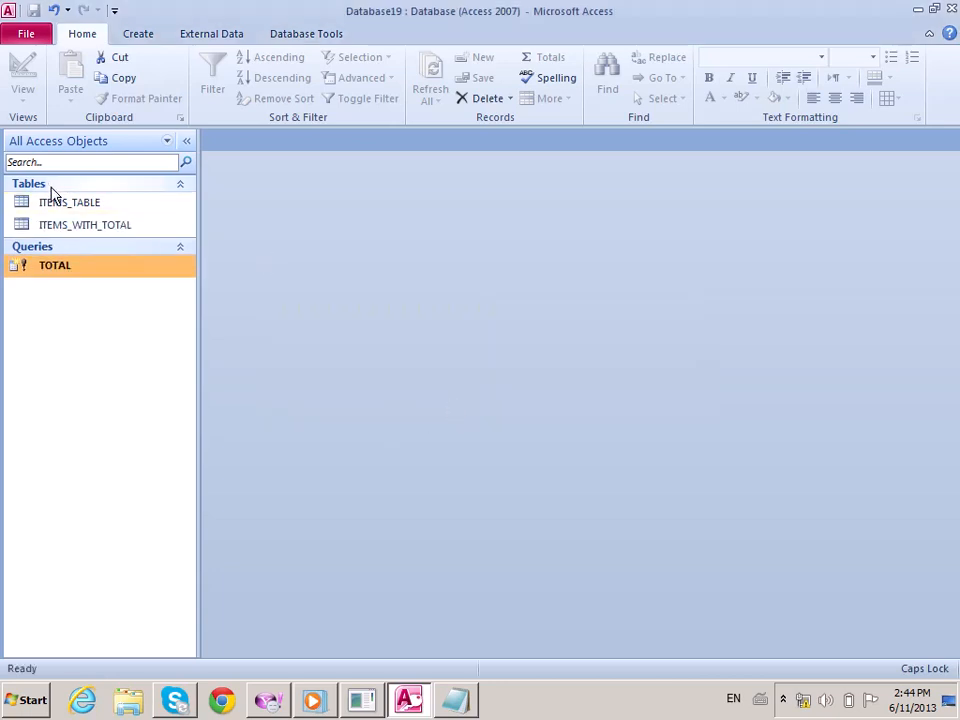
Inspect the TOTAL column of the ITEMS_WITH_TOTAL table.
double_click(112, 232)
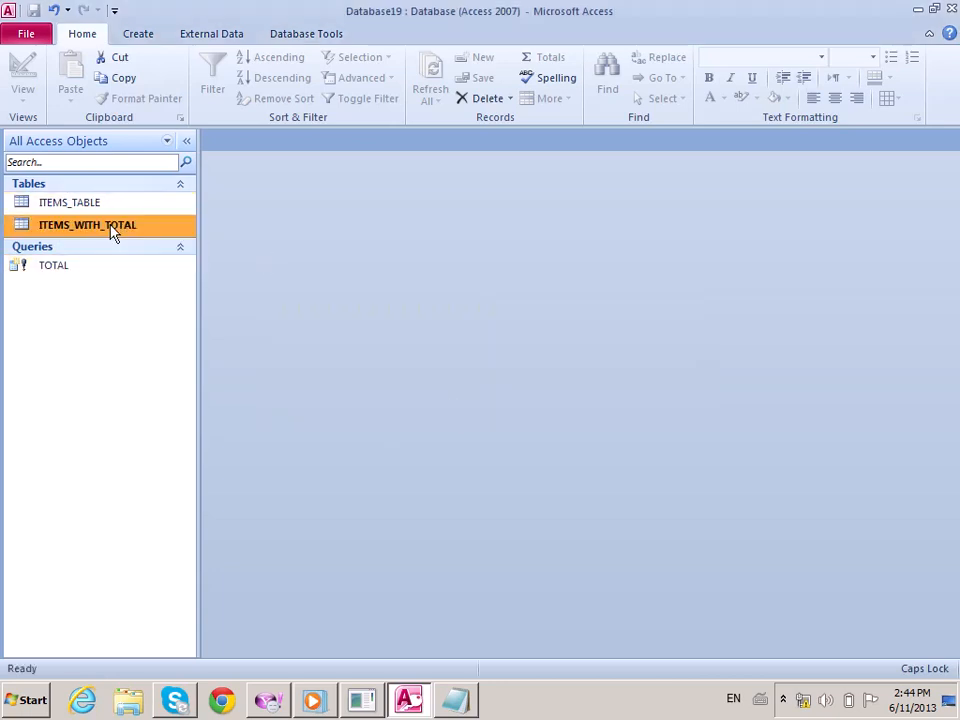
left_click(623, 160)
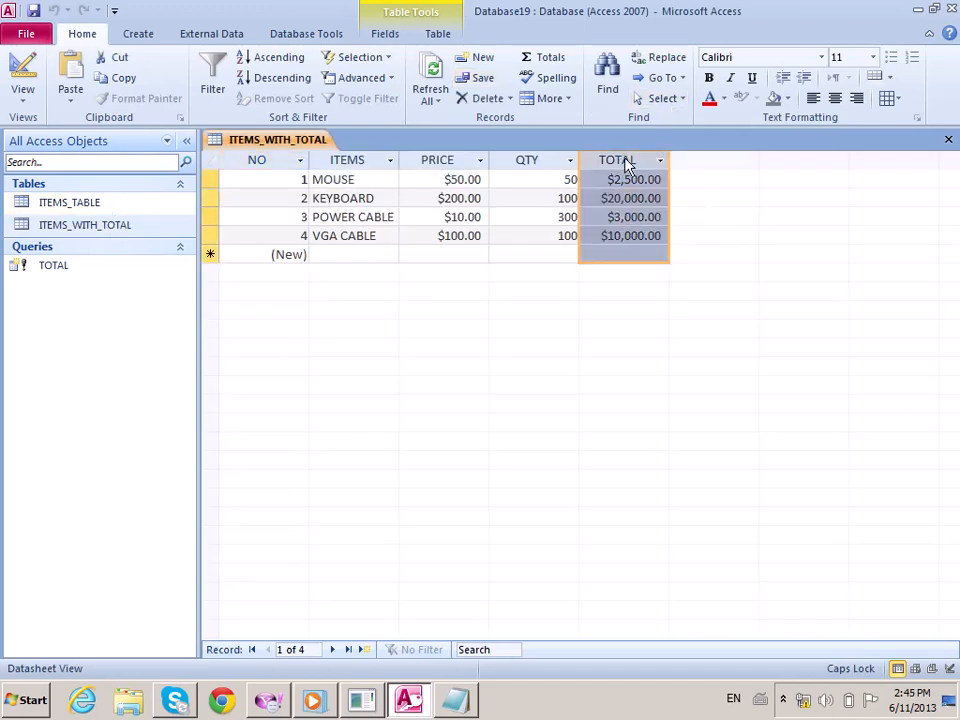
left_click(948, 139)
Open ITEMS_TABLE and start a new record with CD ROM as its item name.
left_click(90, 206)
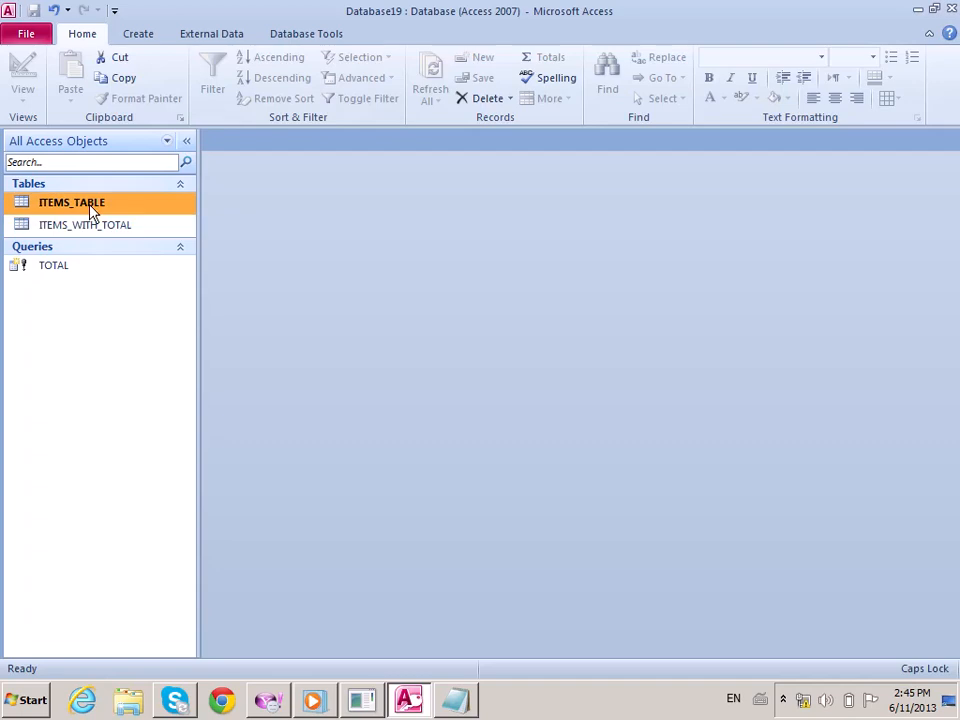
double_click(90, 207)
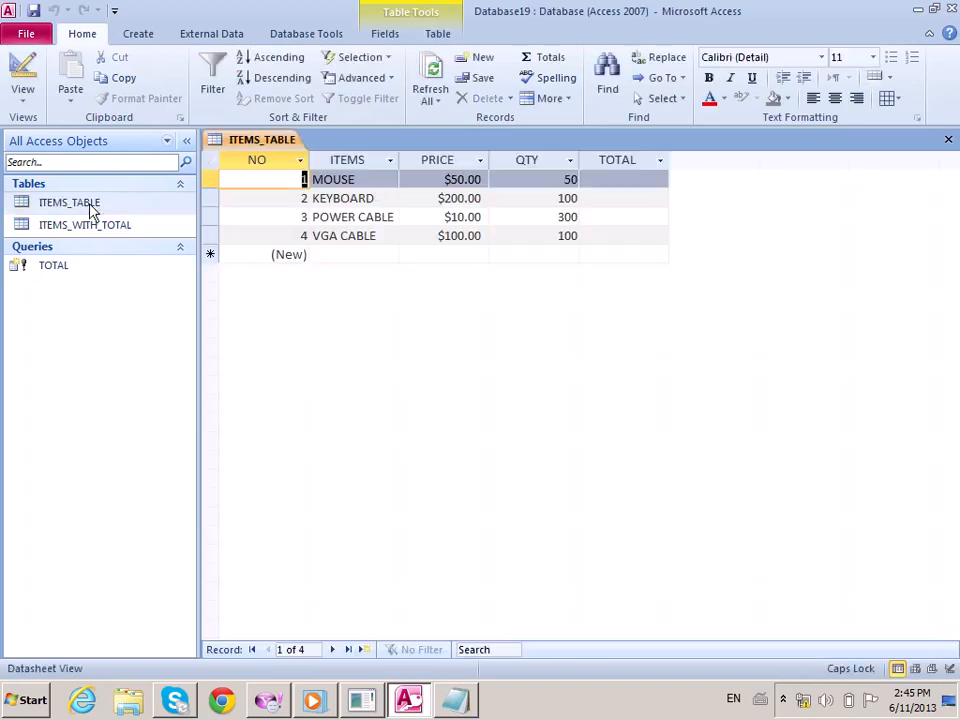
left_click(362, 256)
type("KHAN")
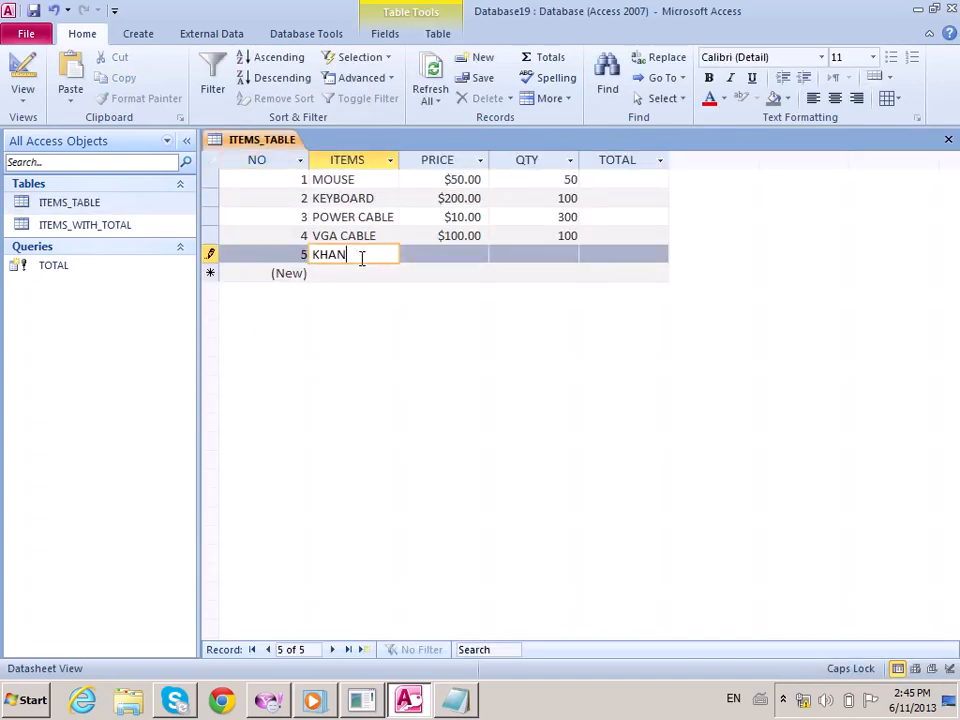
key("Tab")
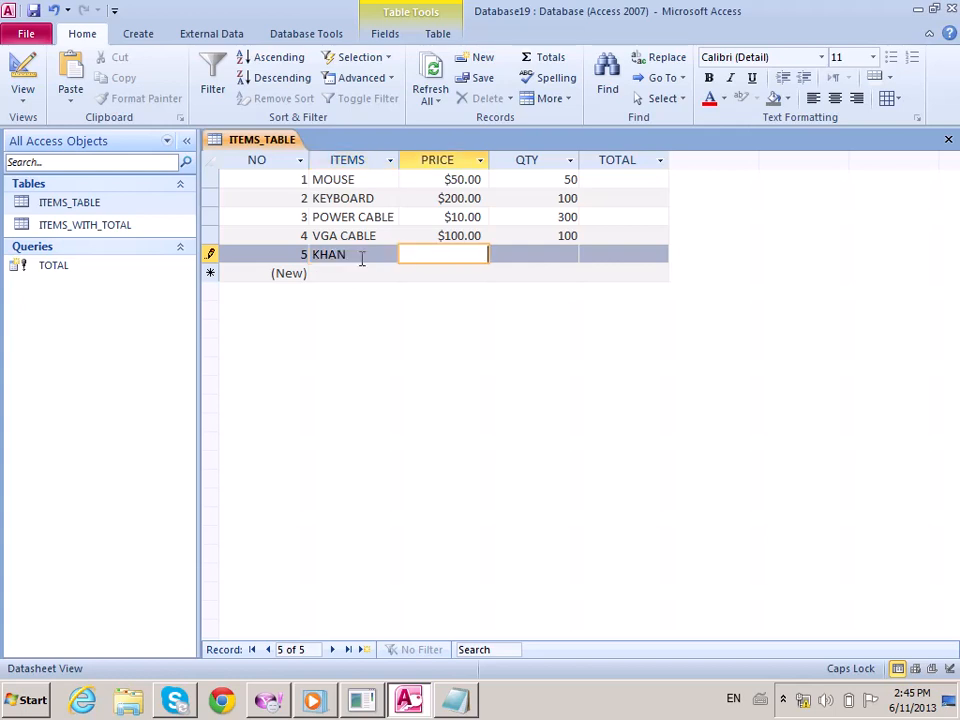
key("shift+Tab")
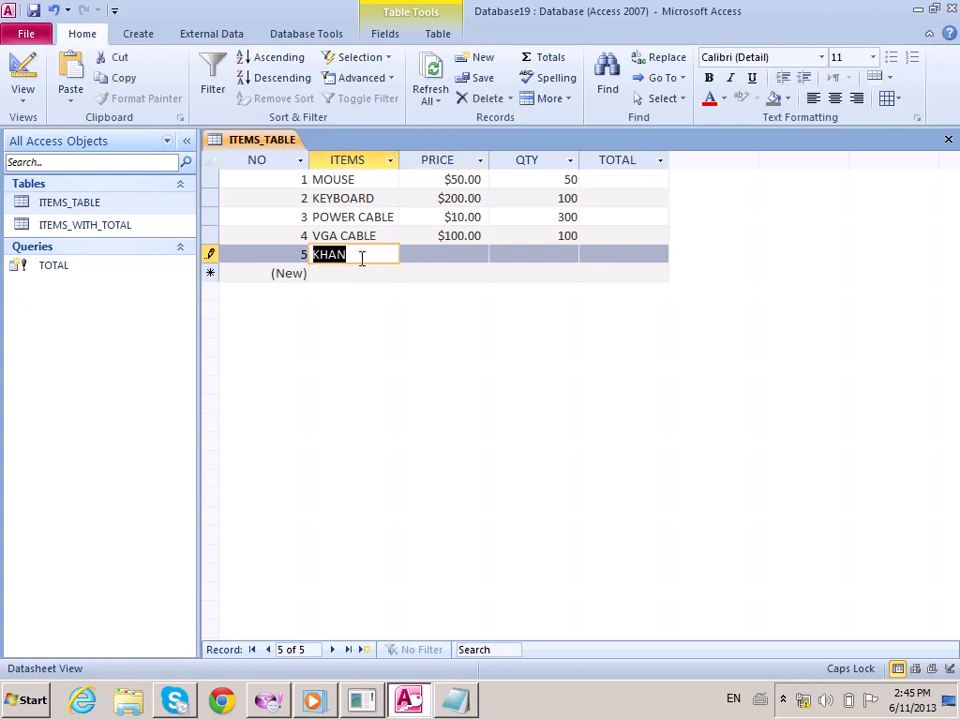
type("CD ROM")
key("Tab")
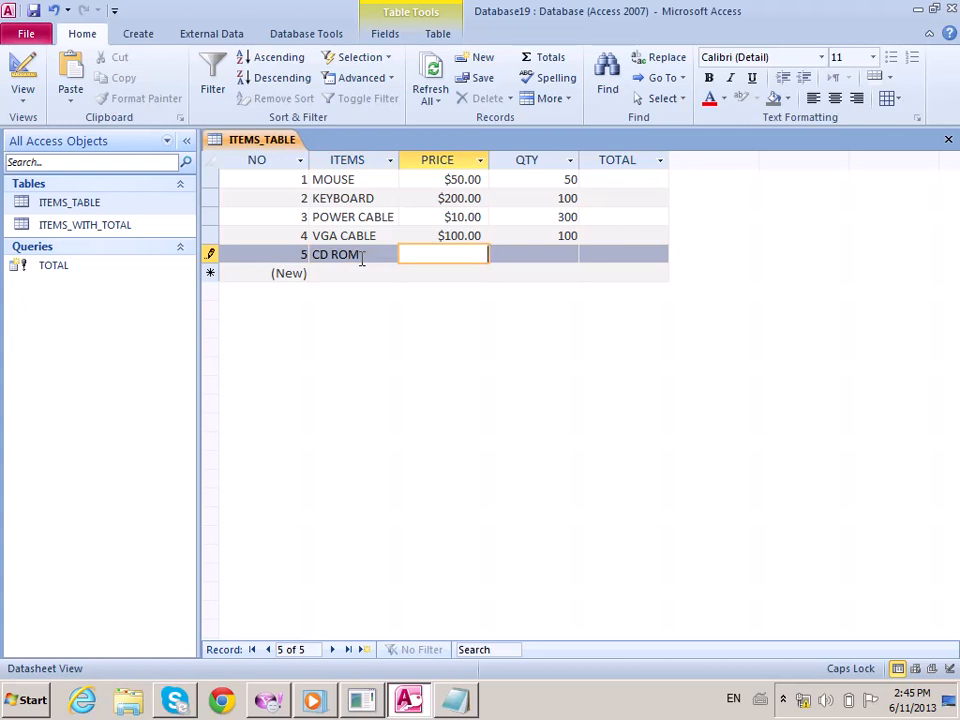
Set the CD ROM record's price to 1,000 and quantity to 300, and close ITEMS_TABLE.
type("1,000")
key("Tab")
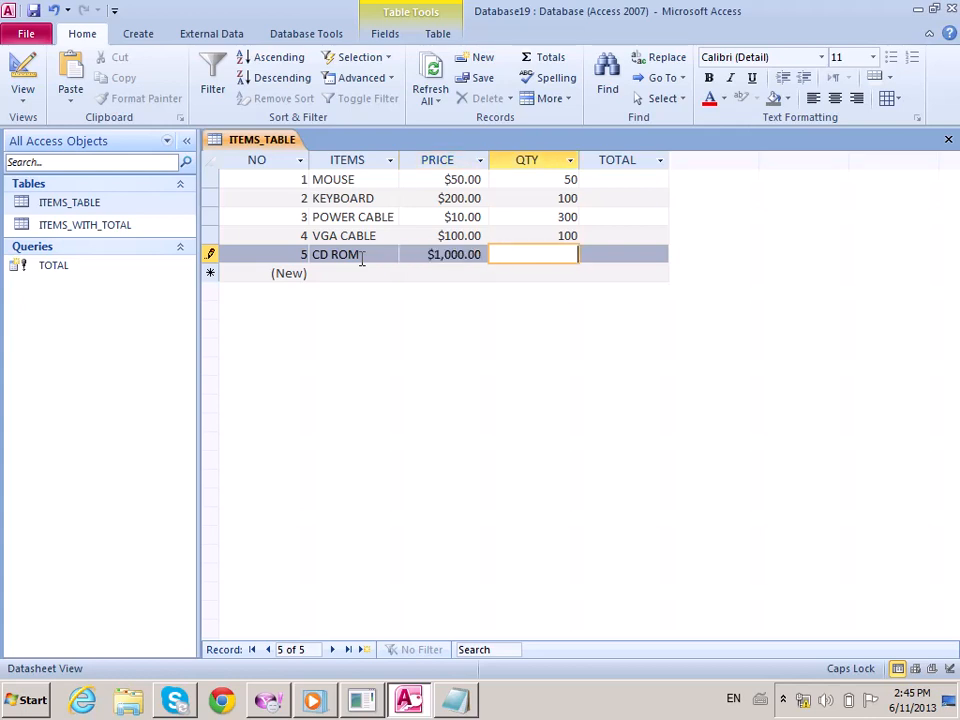
type("300")
key("Tab")
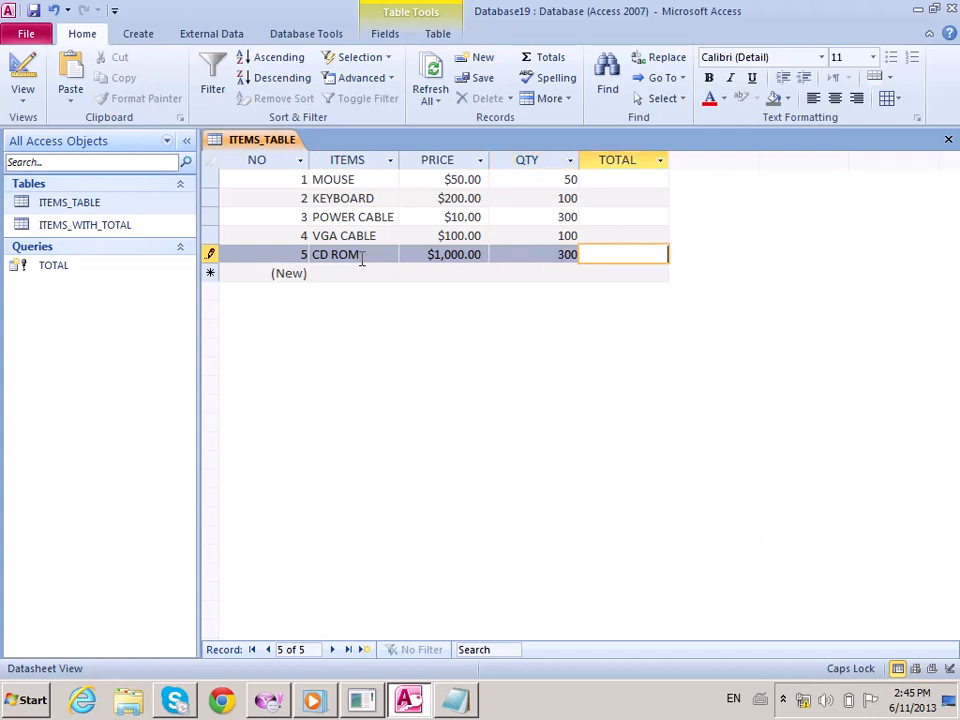
key("ctrl+w")
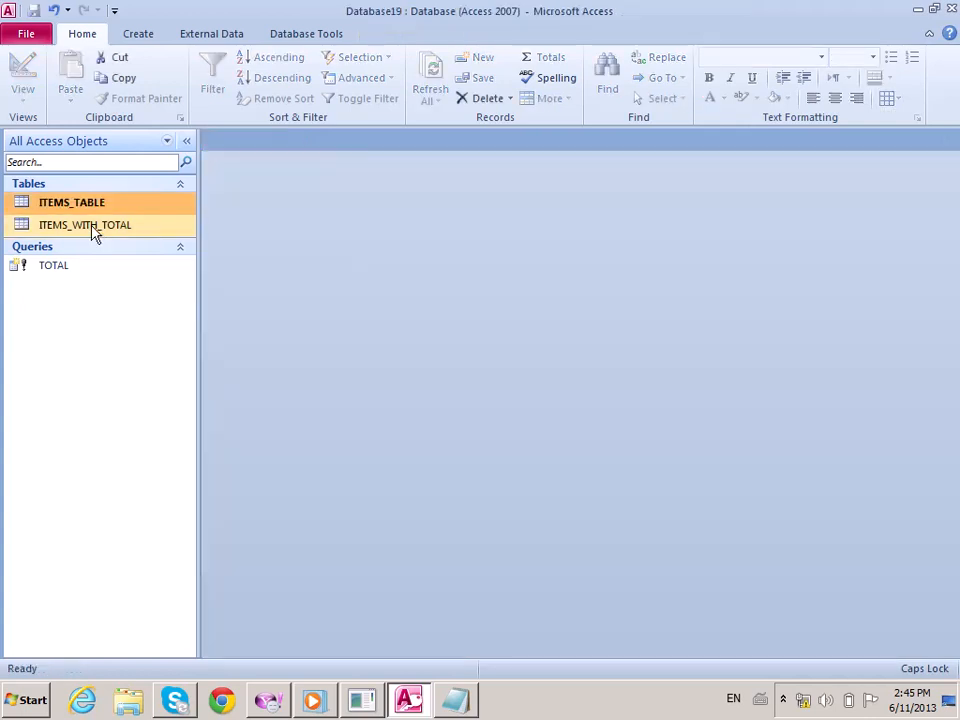
Open ITEMS_WITH_TOTAL and check whether it contains the CD ROM record.
double_click(90, 225)
left_click(348, 252)
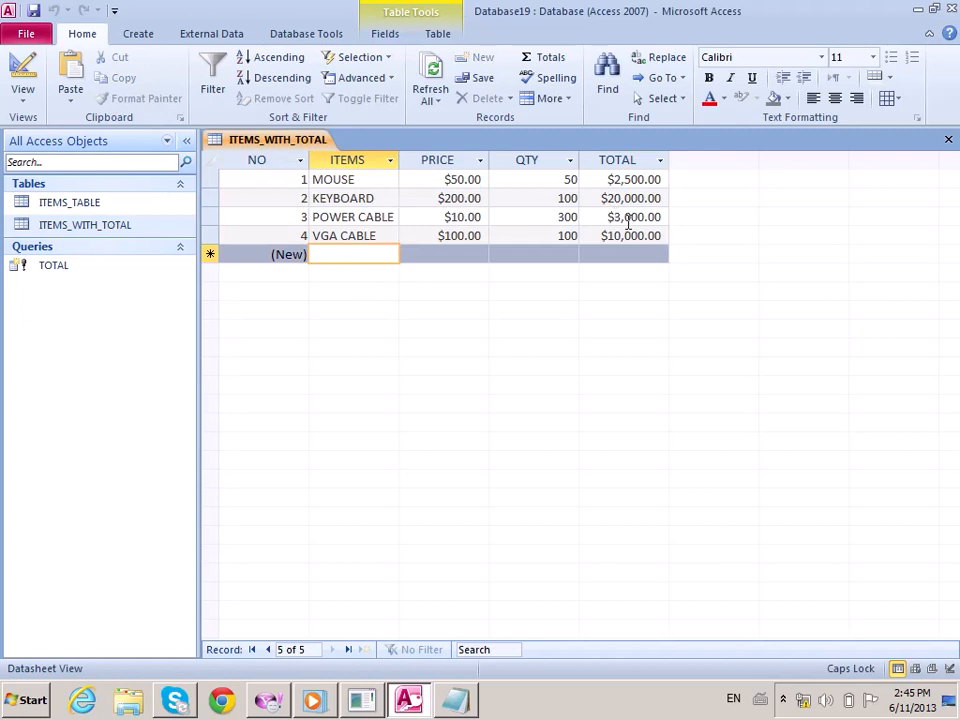
left_click(77, 270)
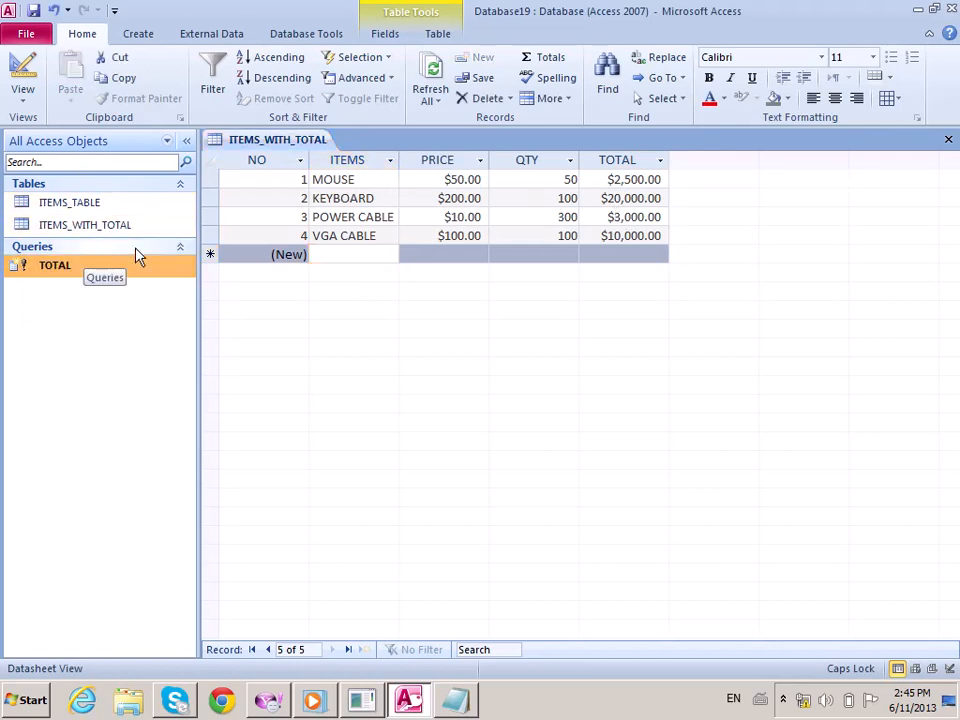
Try to rerun the TOTAL make-table query while ITEMS_WITH_TOTAL is open.
double_click(45, 270)
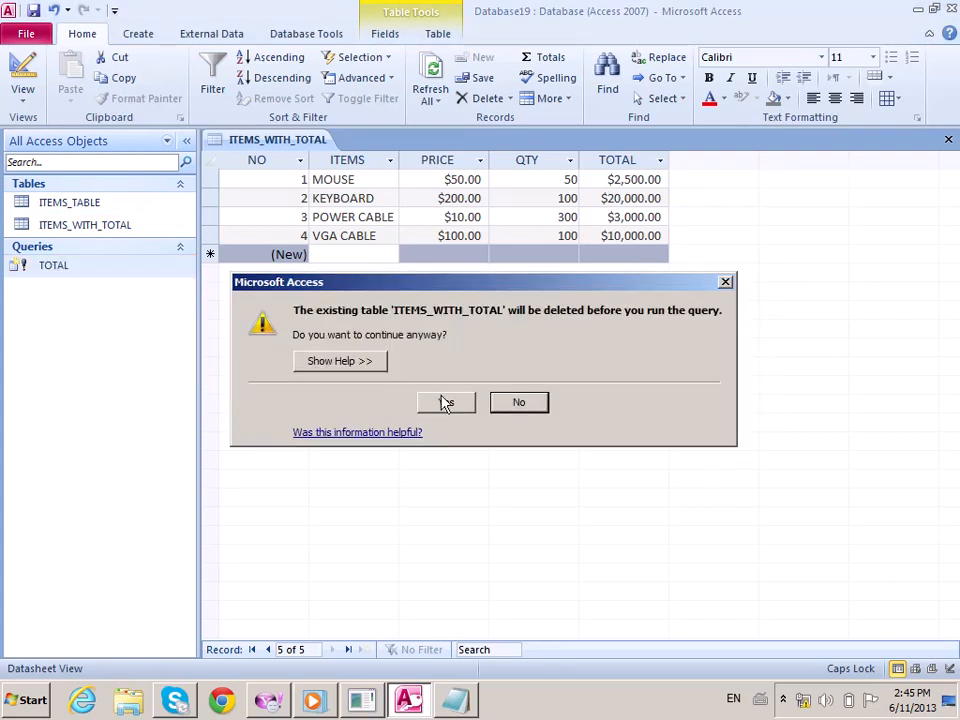
left_click(450, 401)
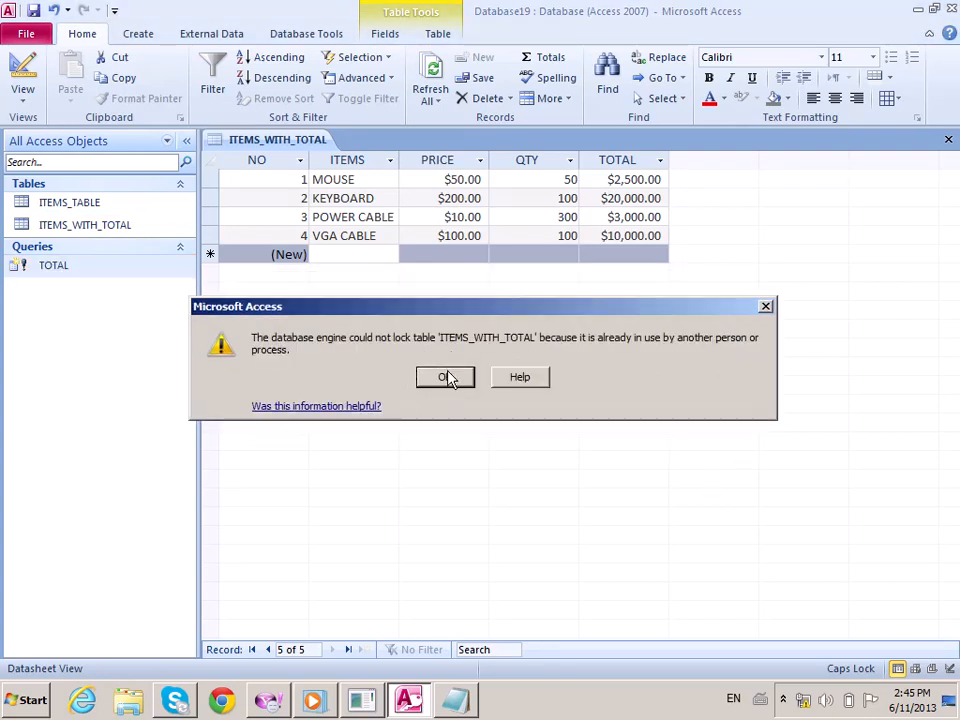
left_click(444, 376)
Close ITEMS_WITH_TOTAL and rerun the TOTAL make-table query, accepting replacement of the existing table with the current rows.
left_click(948, 141)
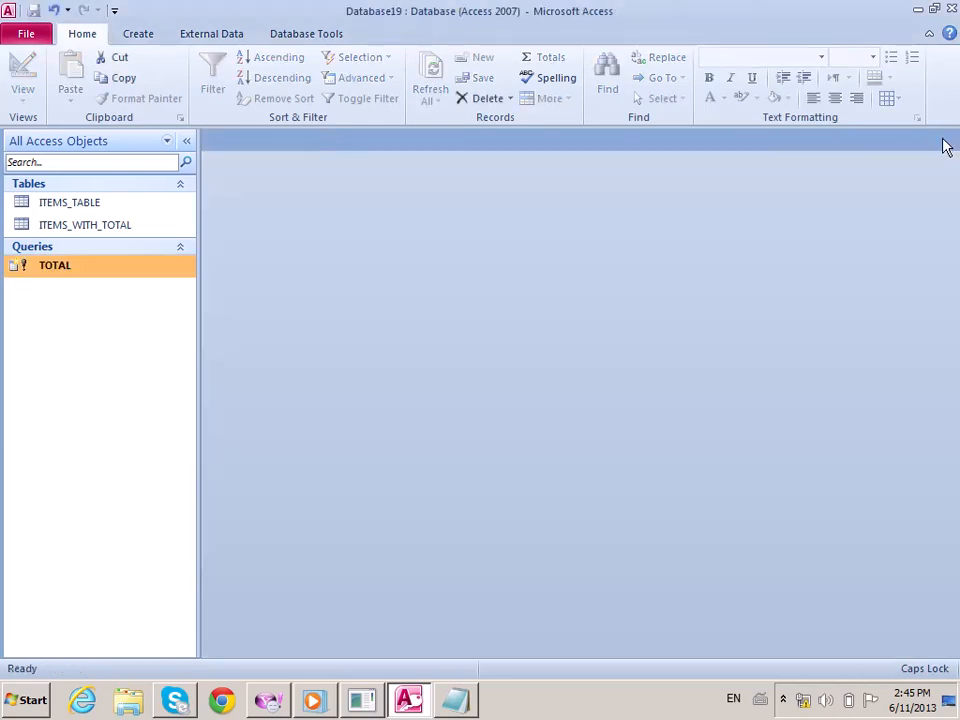
double_click(78, 276)
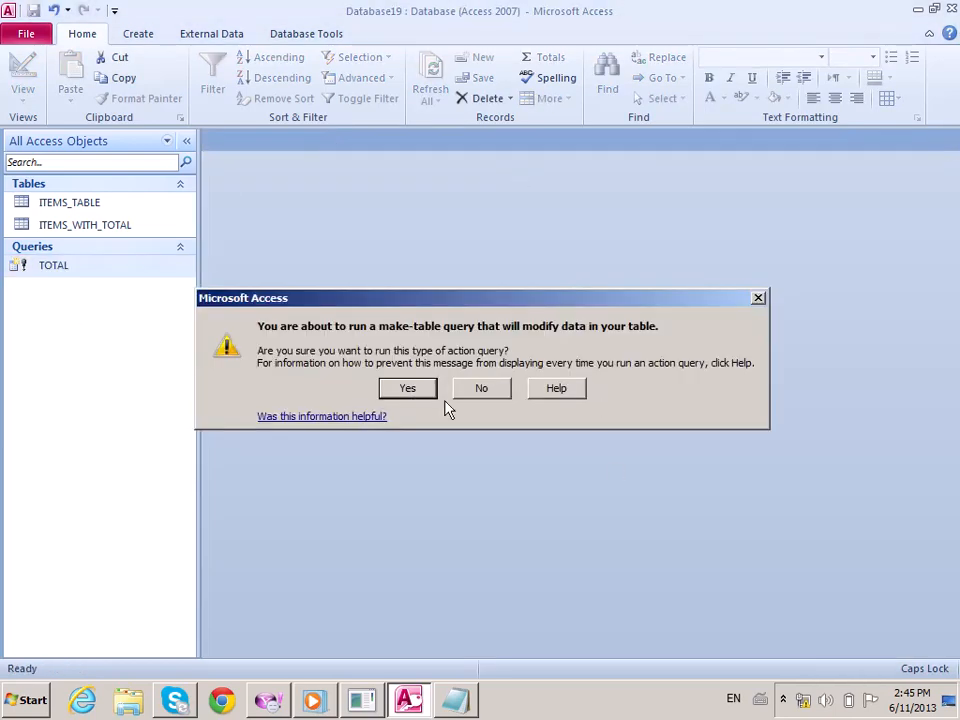
left_click(404, 389)
left_click(430, 401)
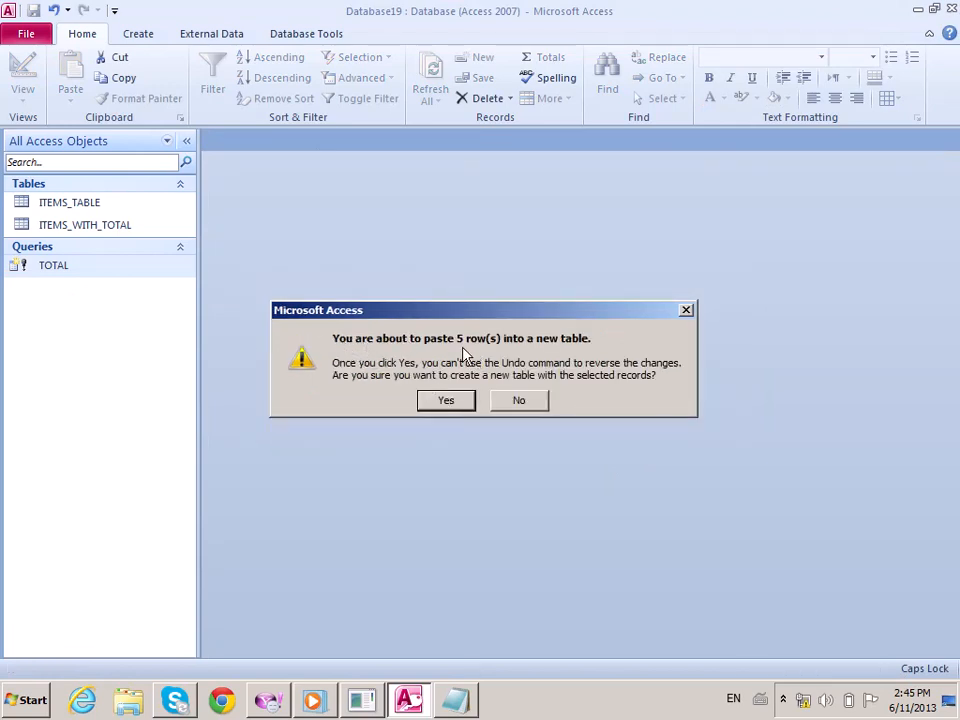
left_click(462, 400)
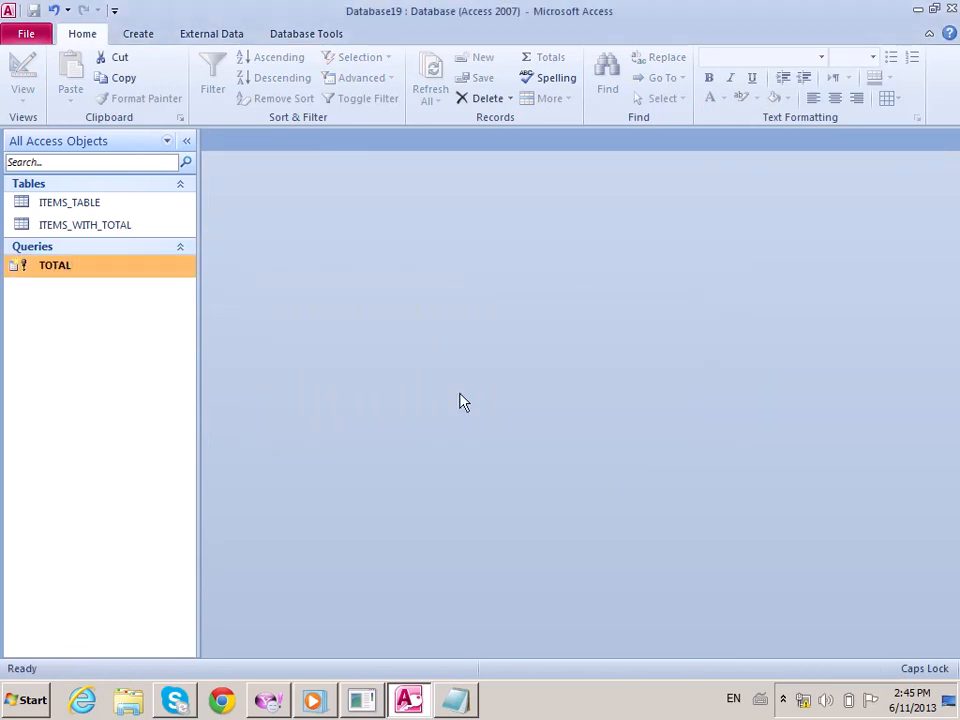
Open ITEMS_WITH_TOTAL, inspect the CD ROM record's price, quantity and total, and close the table.
double_click(86, 225)
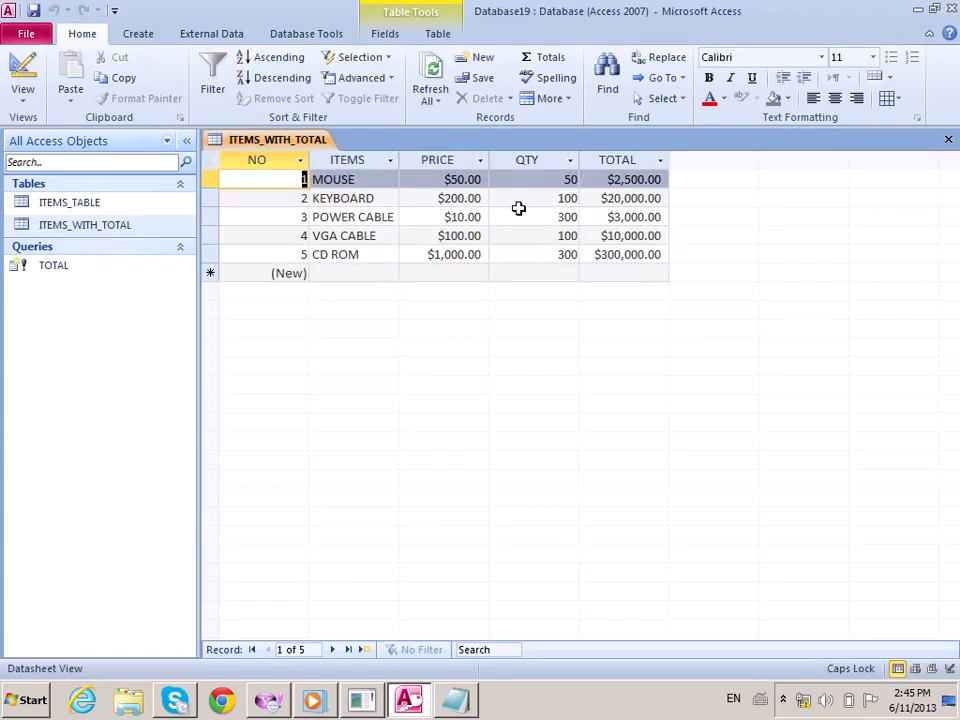
left_click(456, 255)
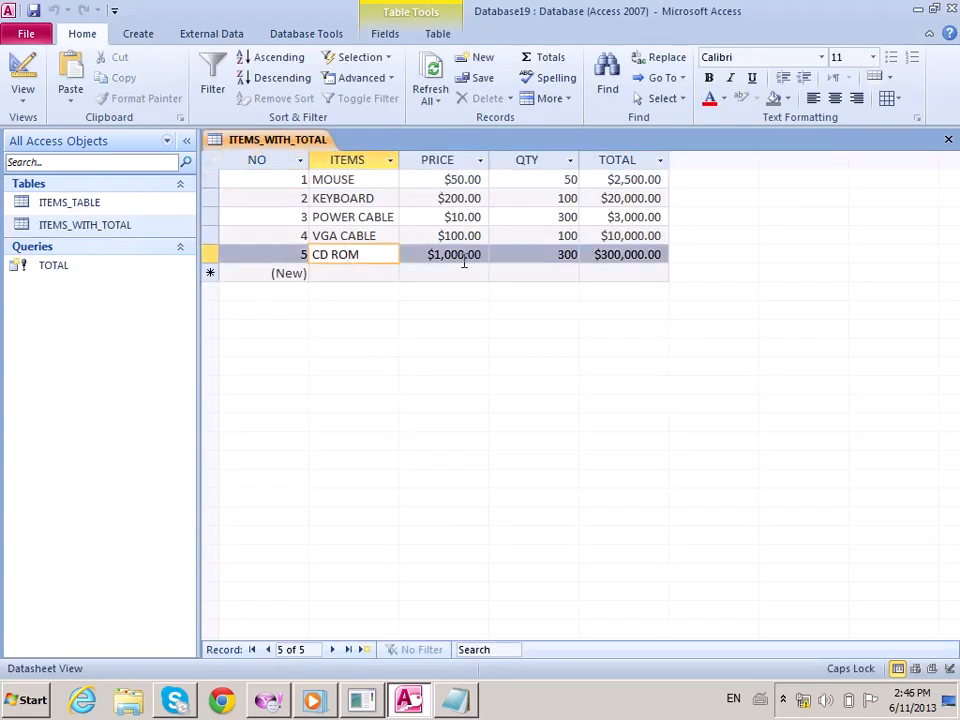
left_click(545, 254)
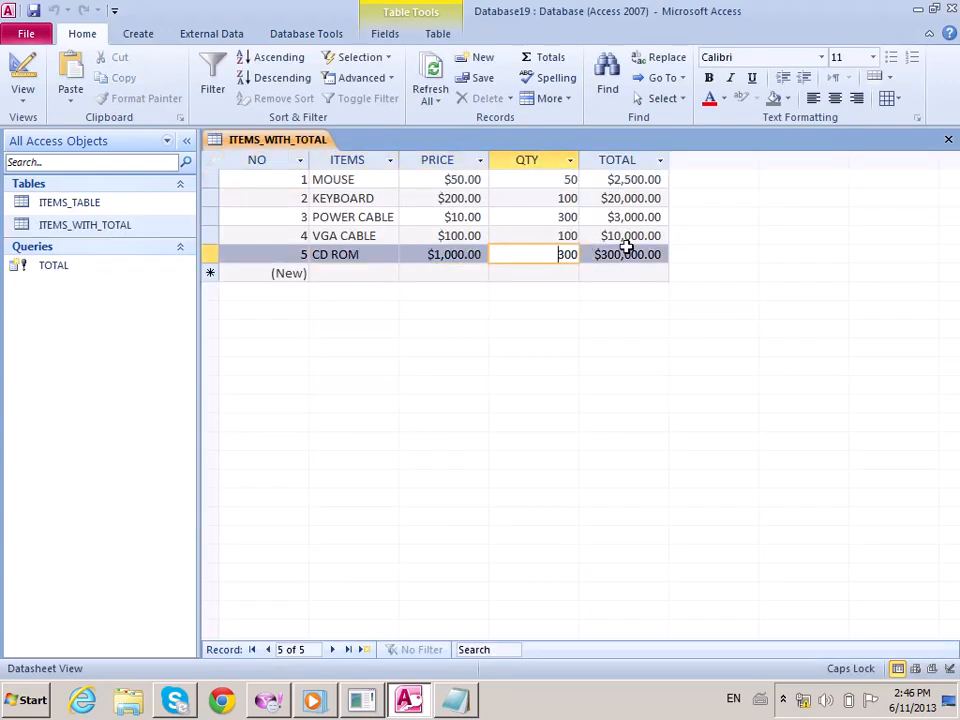
left_click(598, 256)
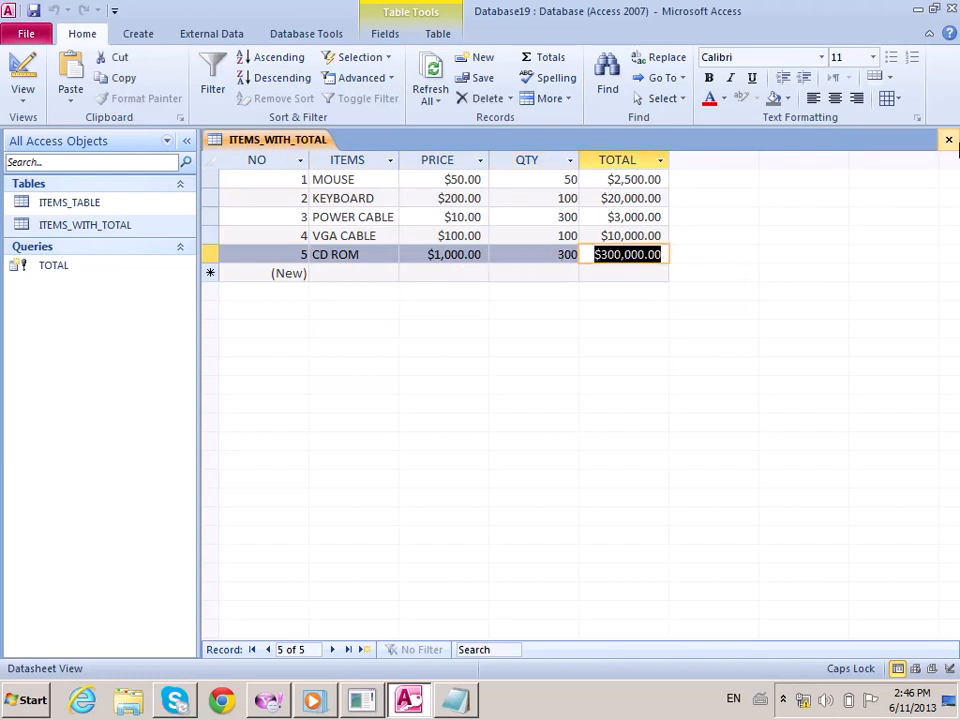
left_click(949, 141)
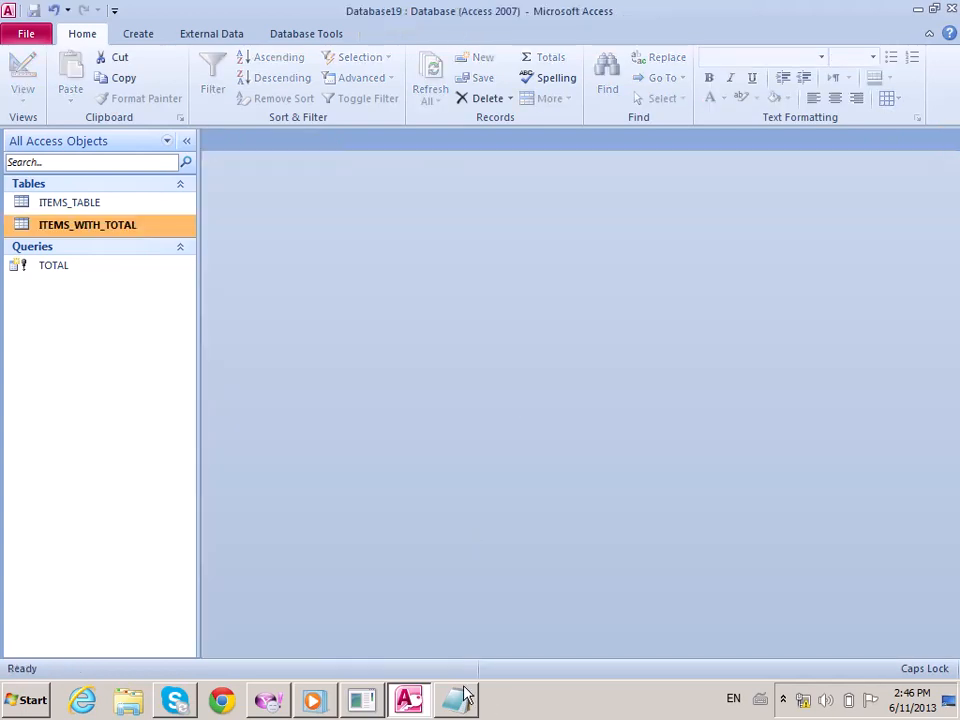
Switch to the Notepad list of query types, review the make table, append, delete and update entries, and put the notes away.
left_click(464, 695)
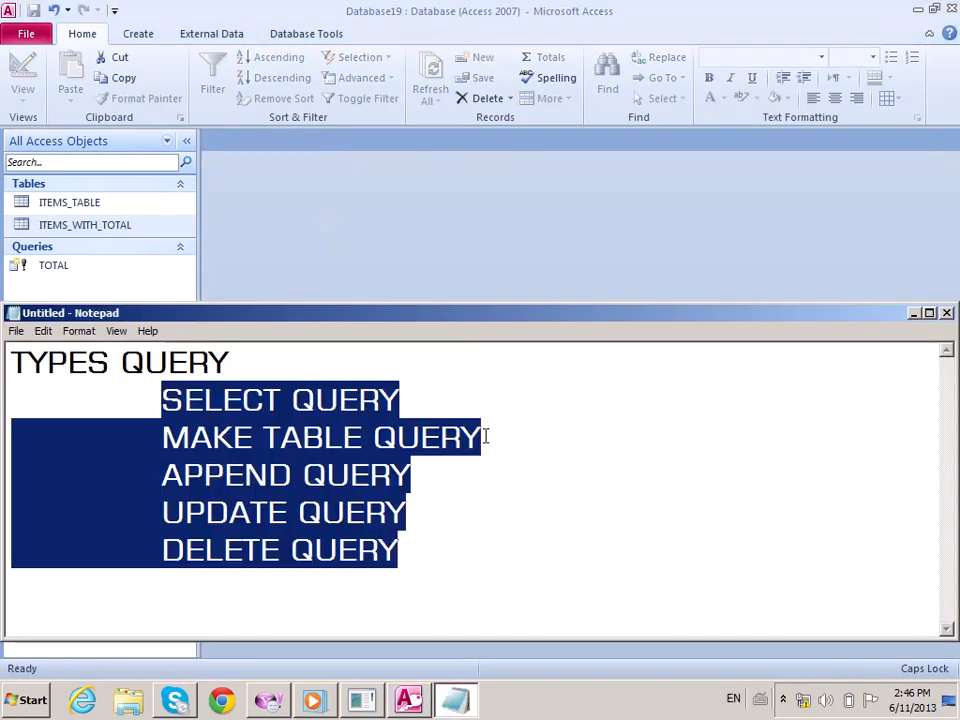
left_click_drag(486, 437, 193, 437)
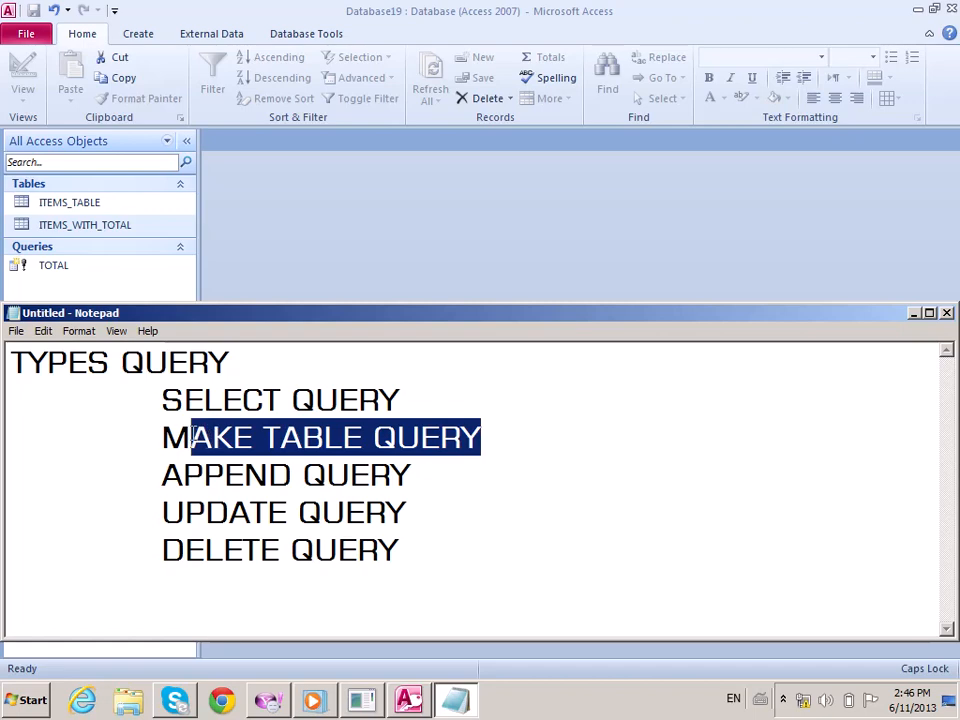
left_click_drag(167, 317, 390, 207)
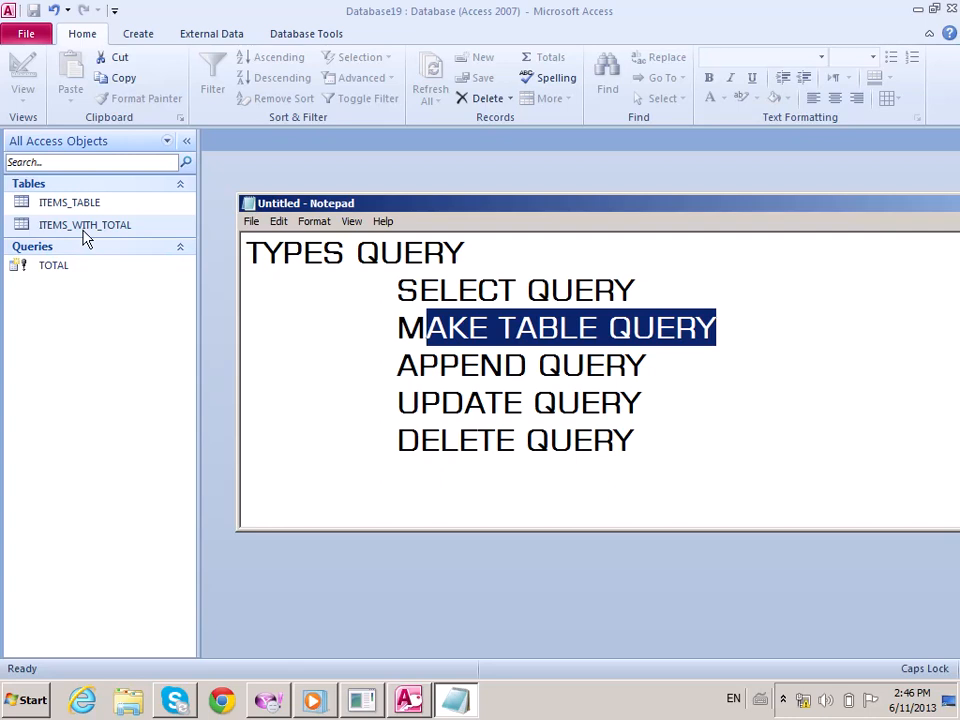
left_click_drag(658, 364, 405, 380)
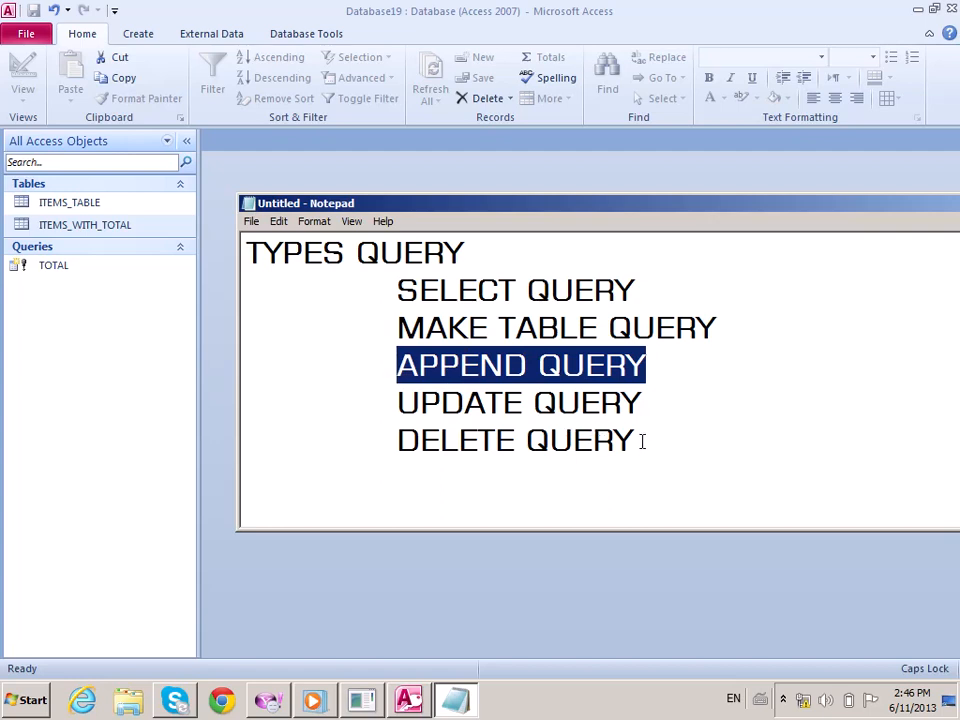
left_click_drag(641, 441, 392, 441)
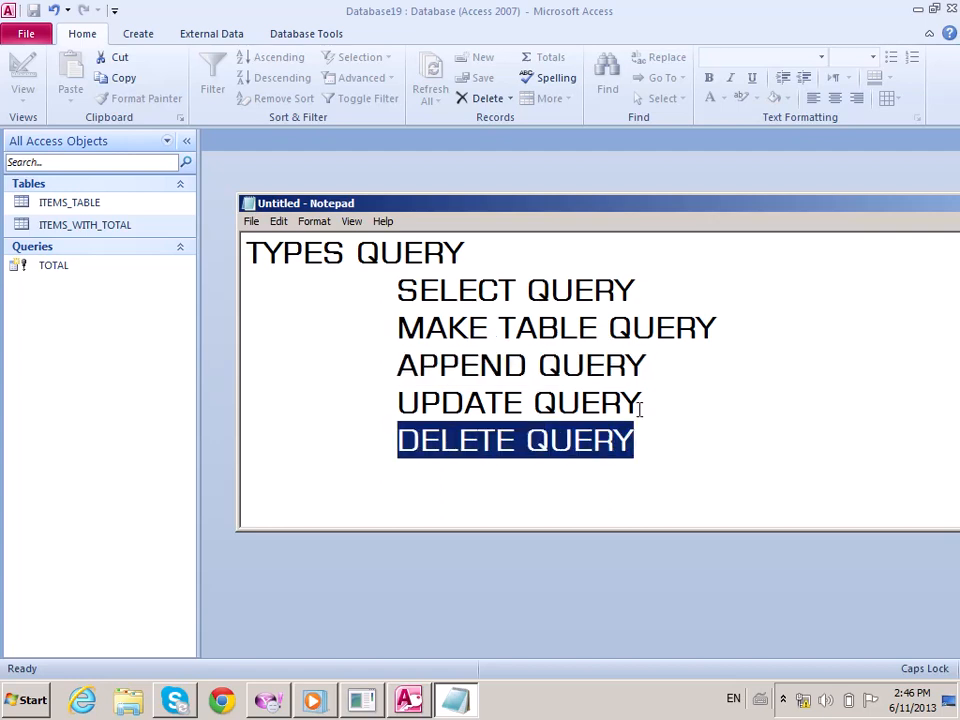
left_click_drag(647, 403, 392, 402)
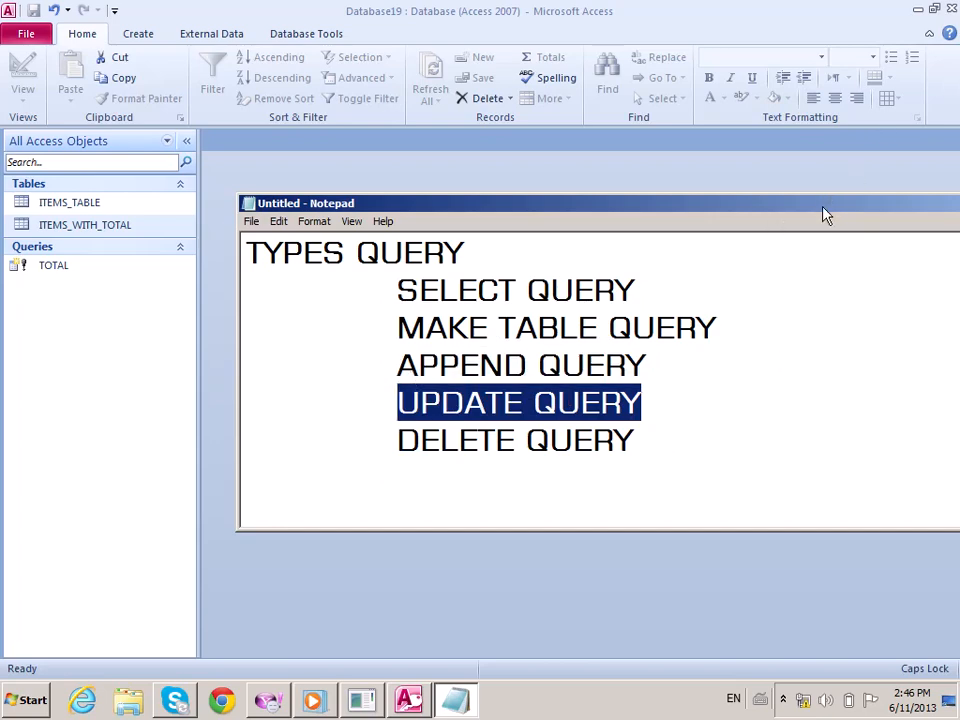
left_click_drag(823, 207, 567, 293)
left_click(896, 290)
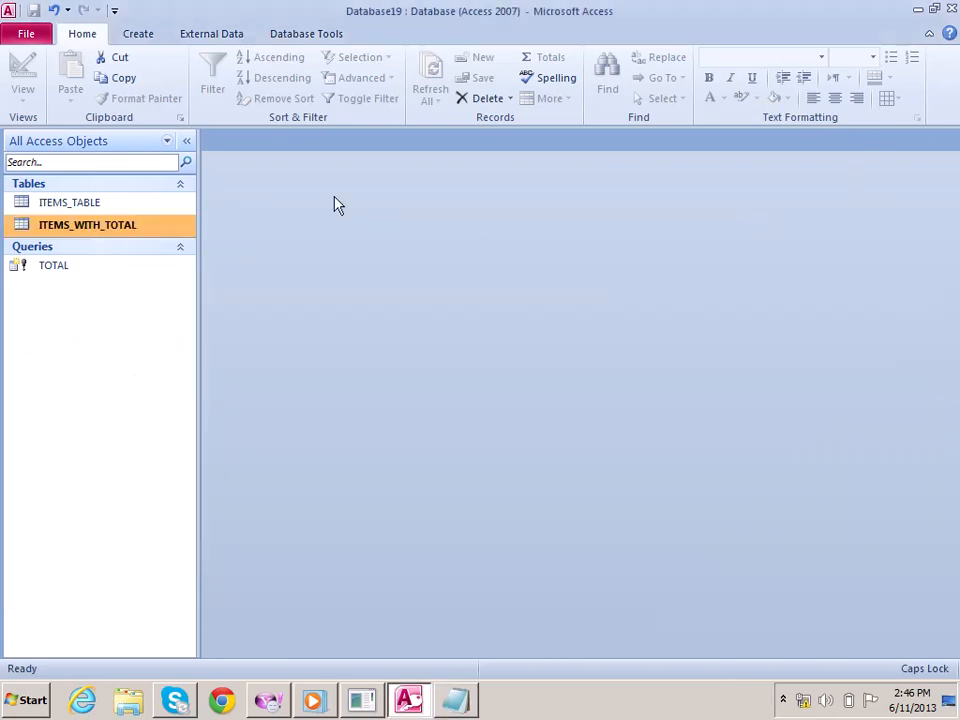
Open ITEMS_TABLE and examine its records and the delete option for the MOUSE record, without deleting anything.
double_click(80, 208)
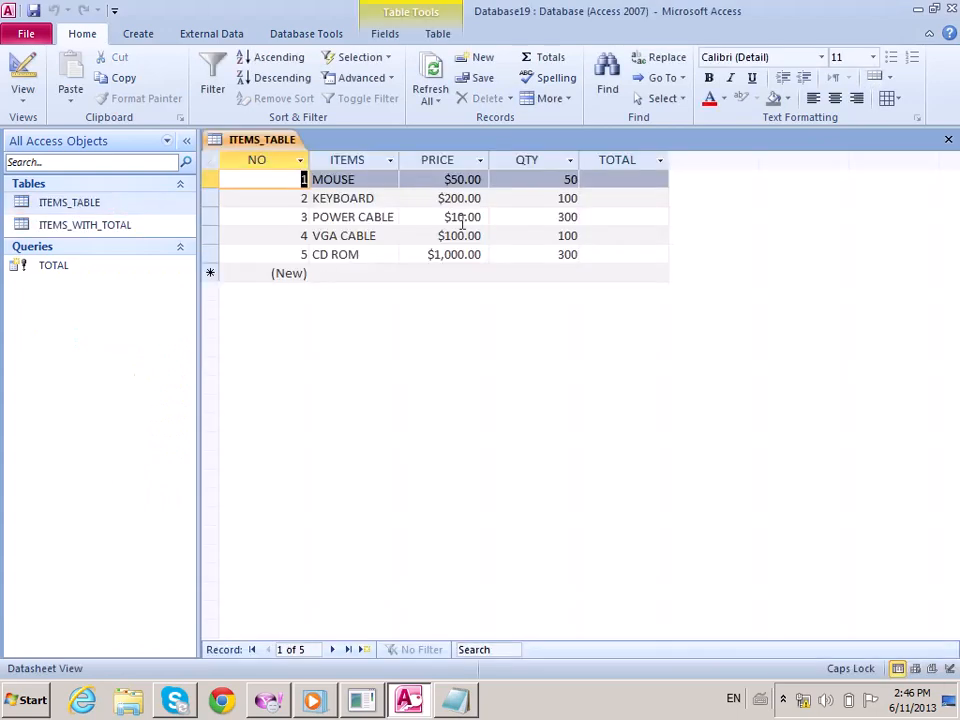
left_click_drag(209, 182, 228, 247)
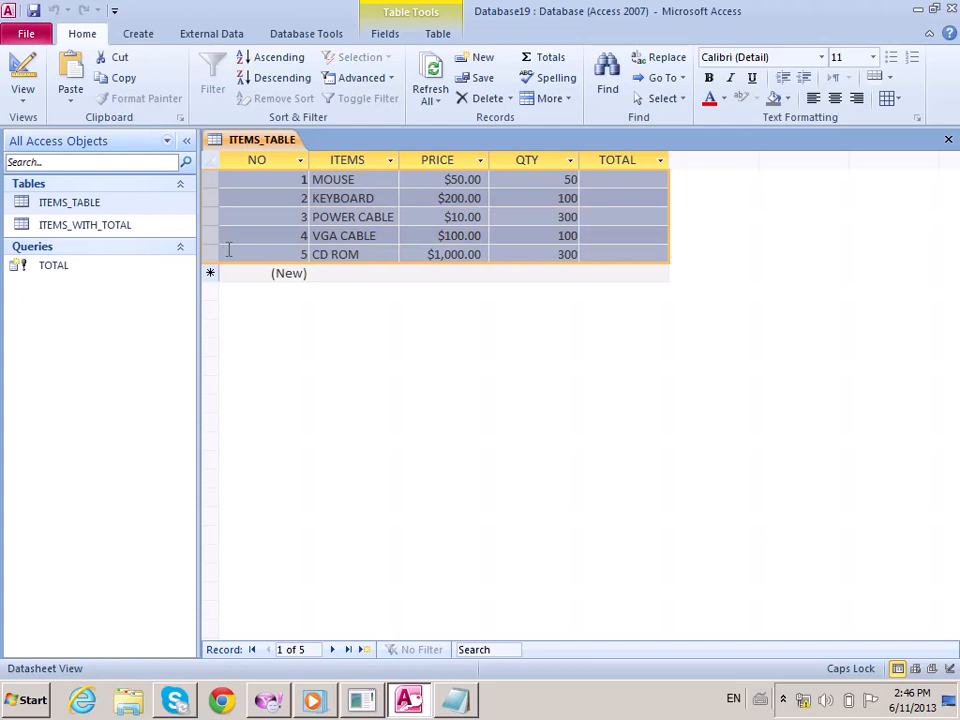
left_click(383, 181)
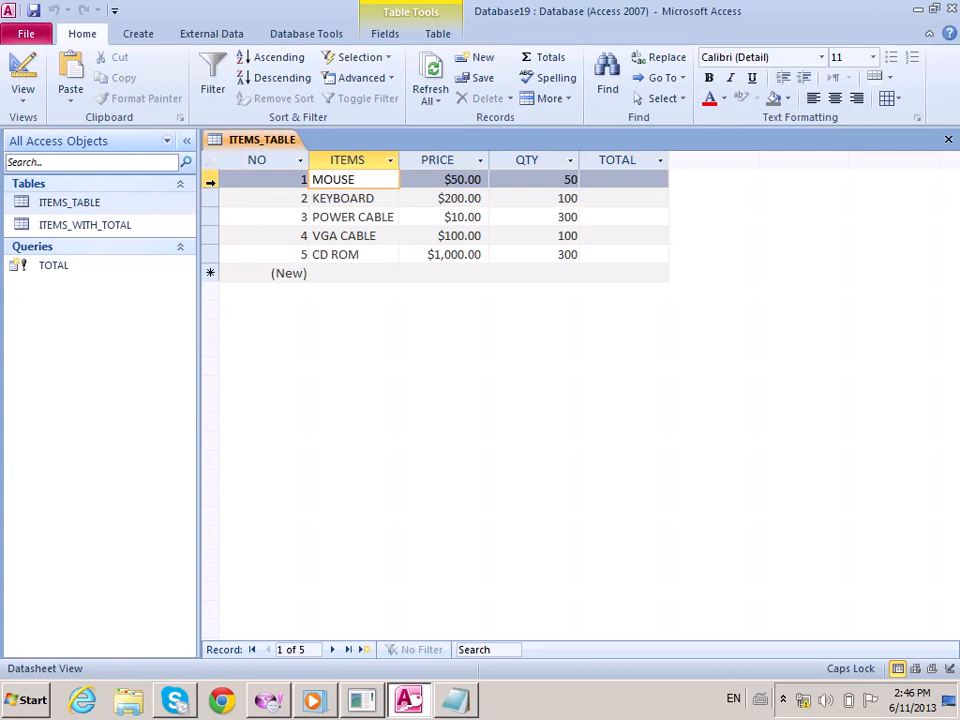
left_click(210, 181)
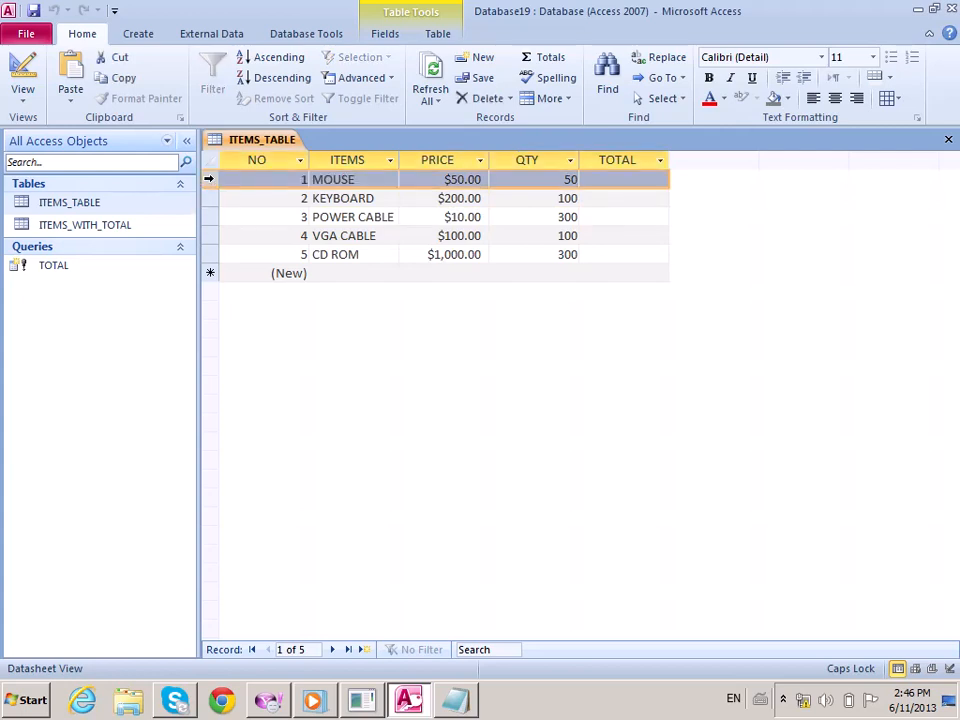
right_click(209, 180)
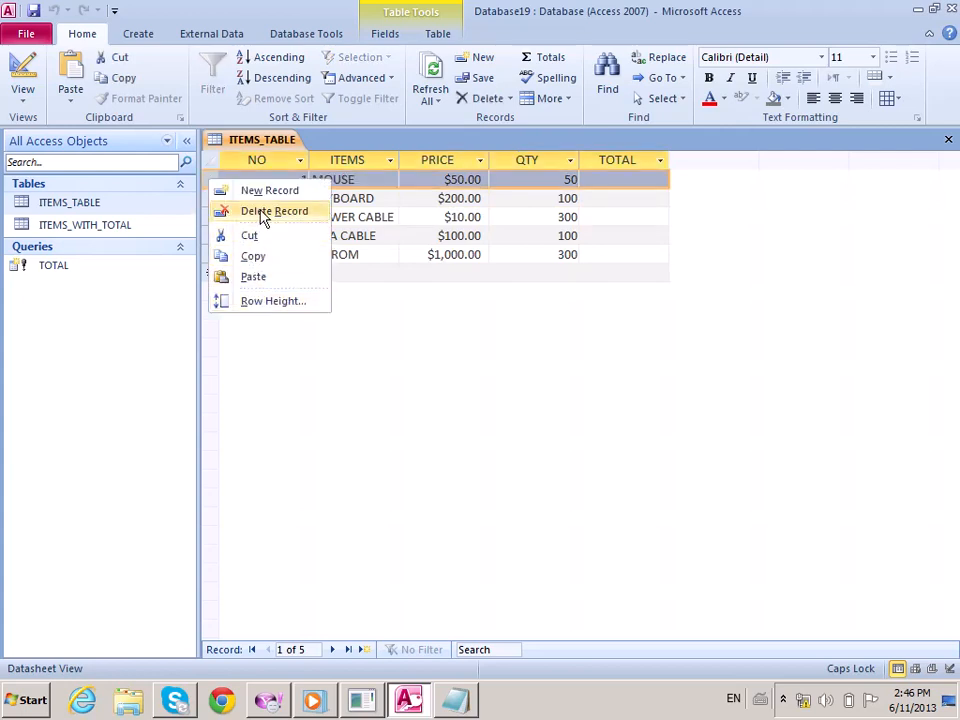
left_click(438, 349)
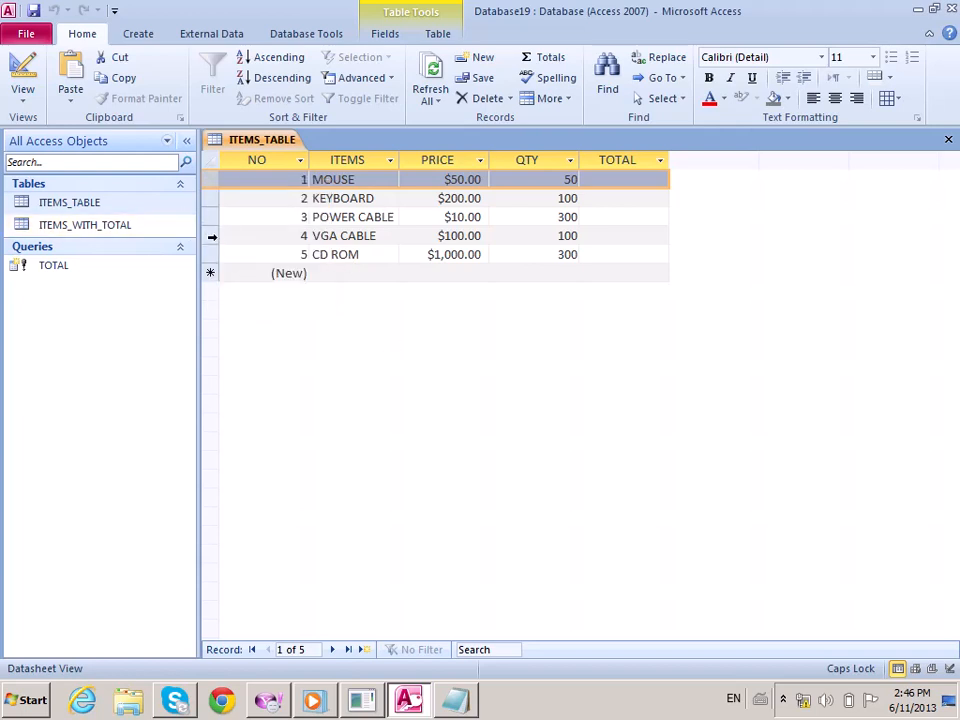
Examine the delete option for the VGA CABLE record in ITEMS_TABLE without deleting anything, and close the table.
left_click(211, 236)
right_click(211, 237)
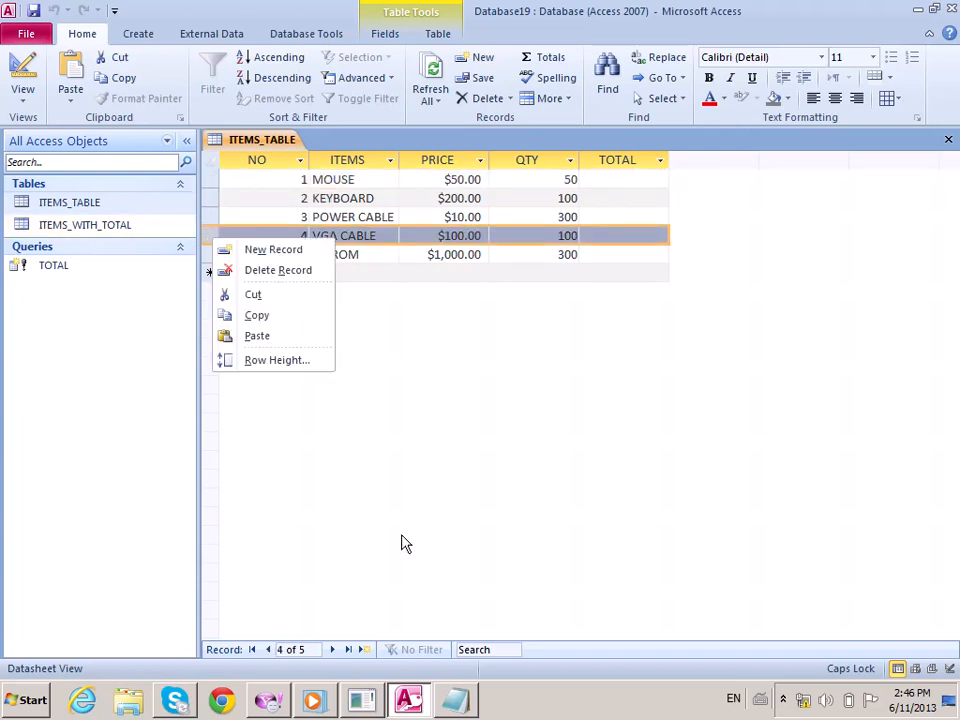
left_click(653, 480)
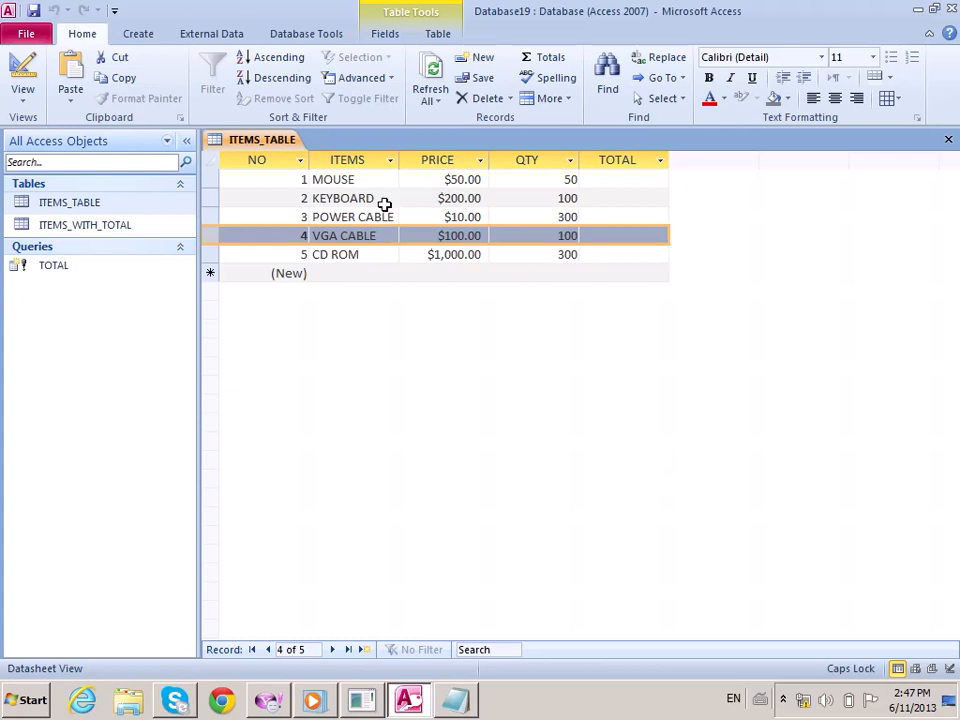
left_click(948, 140)
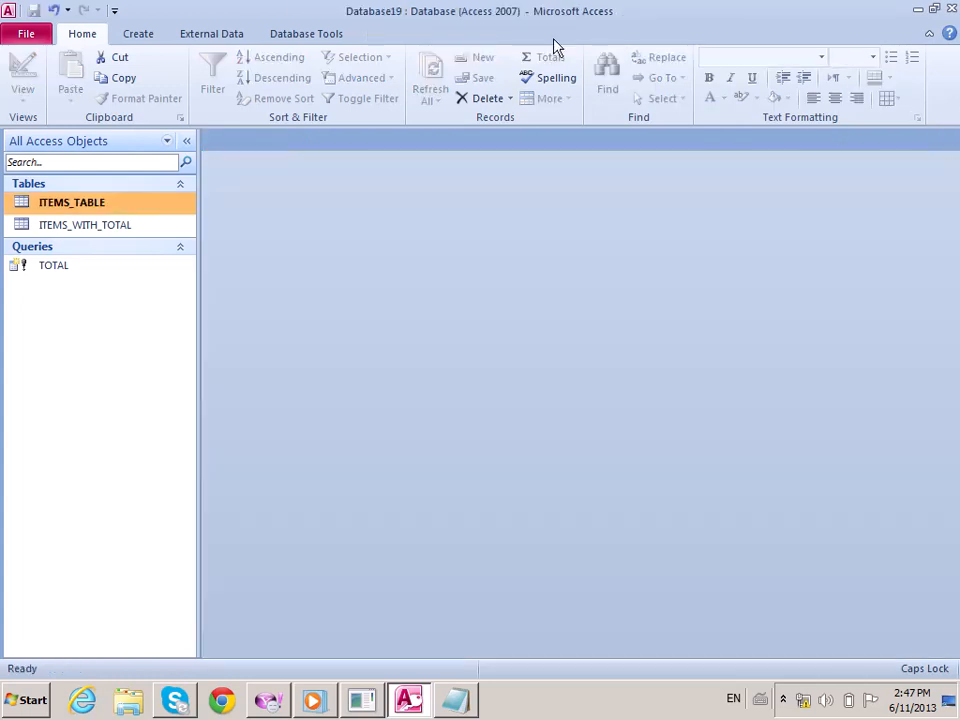
Create a new query in design view from ITEMS_TABLE containing the NO, ITEMS, PRICE, QTY and TOTAL fields.
left_click(150, 35)
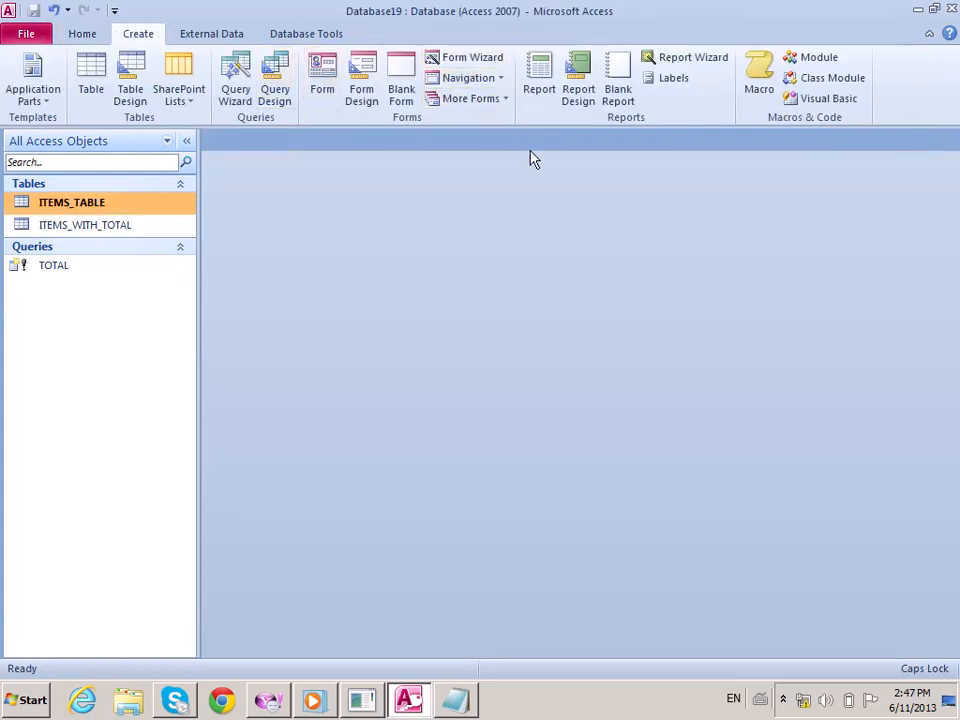
left_click(275, 88)
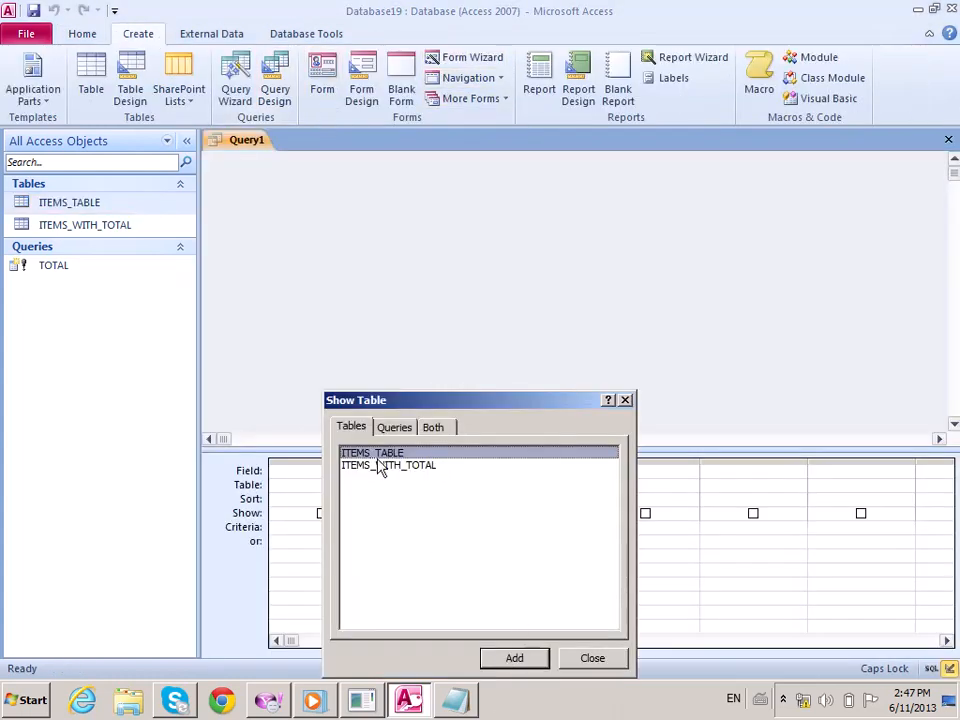
left_click(530, 662)
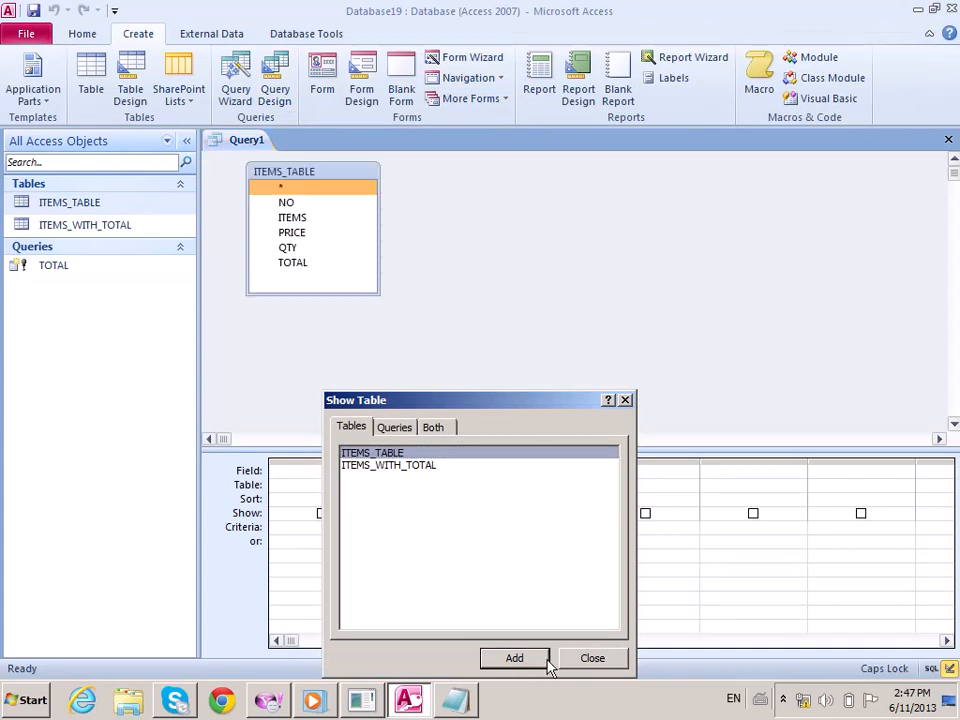
left_click(587, 664)
double_click(279, 173)
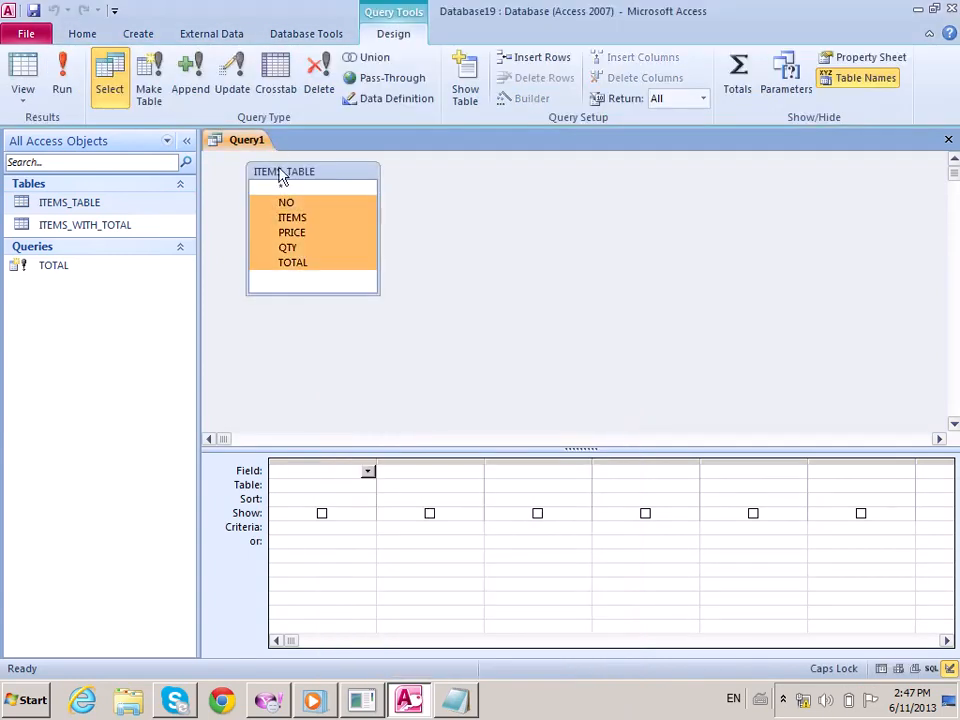
left_click_drag(283, 207, 324, 518)
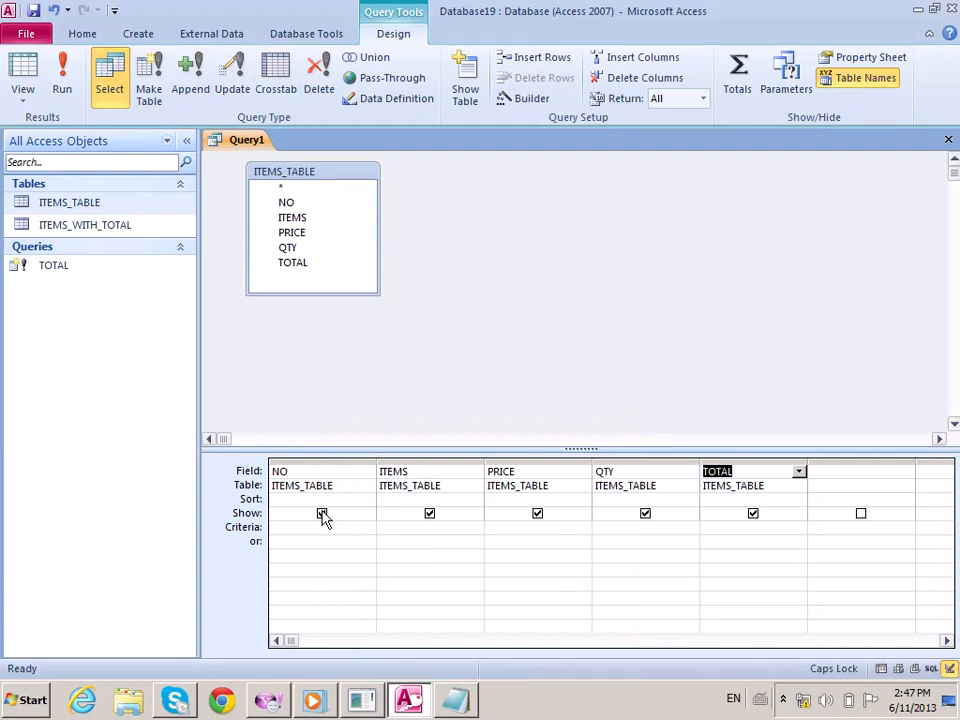
Turn the query into a delete query with the parameter criterion [ENTER ITEMS_NAME TO DELETE] on the ITEMS field.
left_click(318, 86)
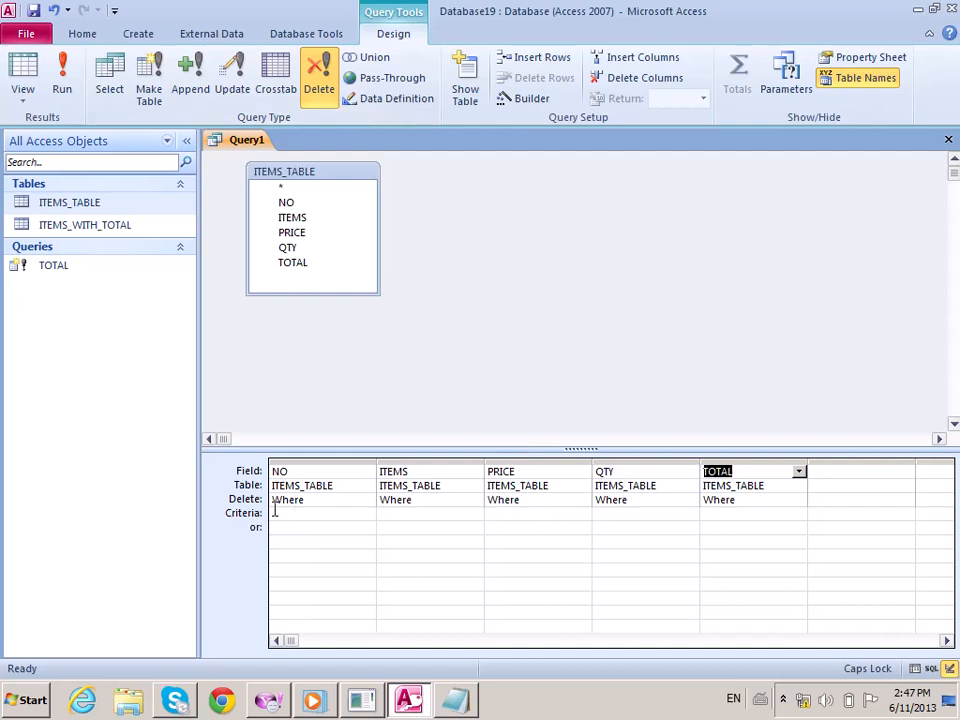
left_click(422, 513)
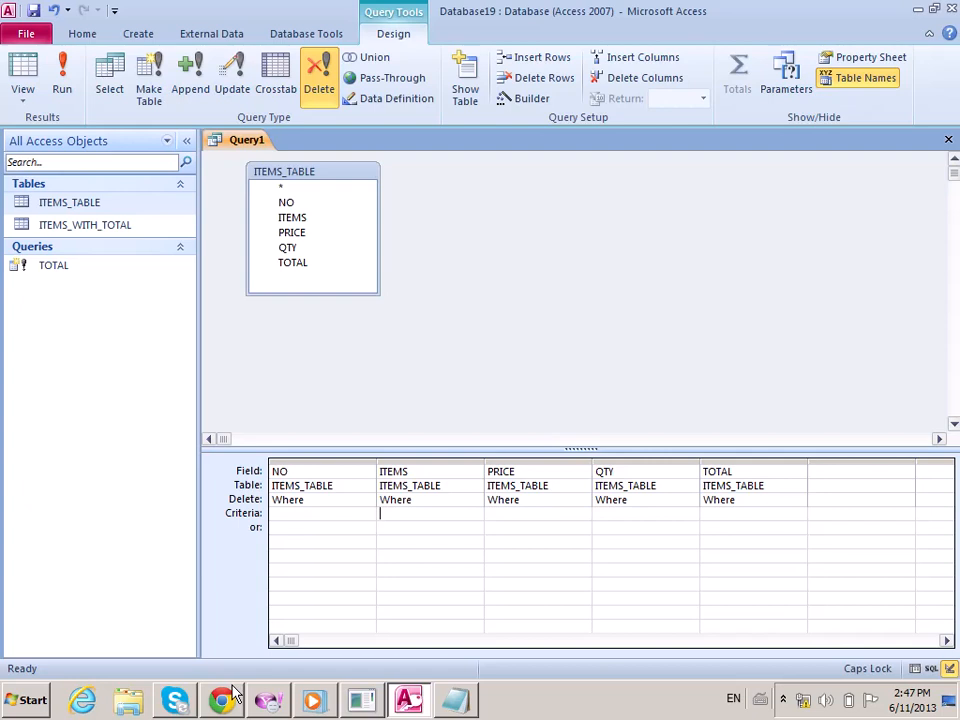
type("[ENT")
type("ER ITEMS")
type("_NAME TO")
type(" DELETE")
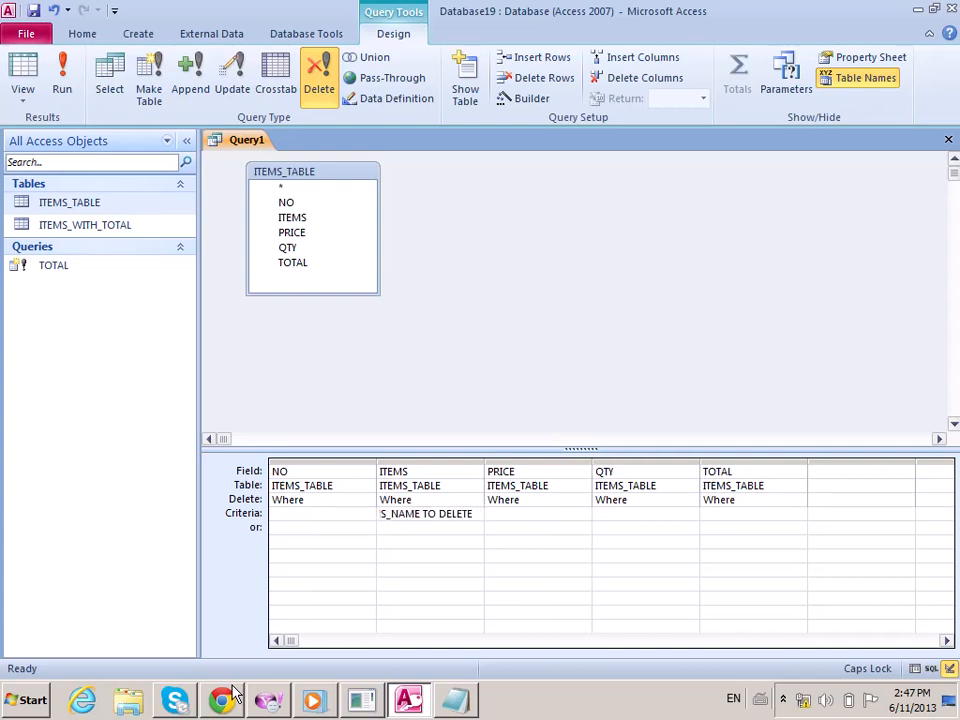
Save the delete query as ITEMS DELETION and close it.
key("ctrl+s")
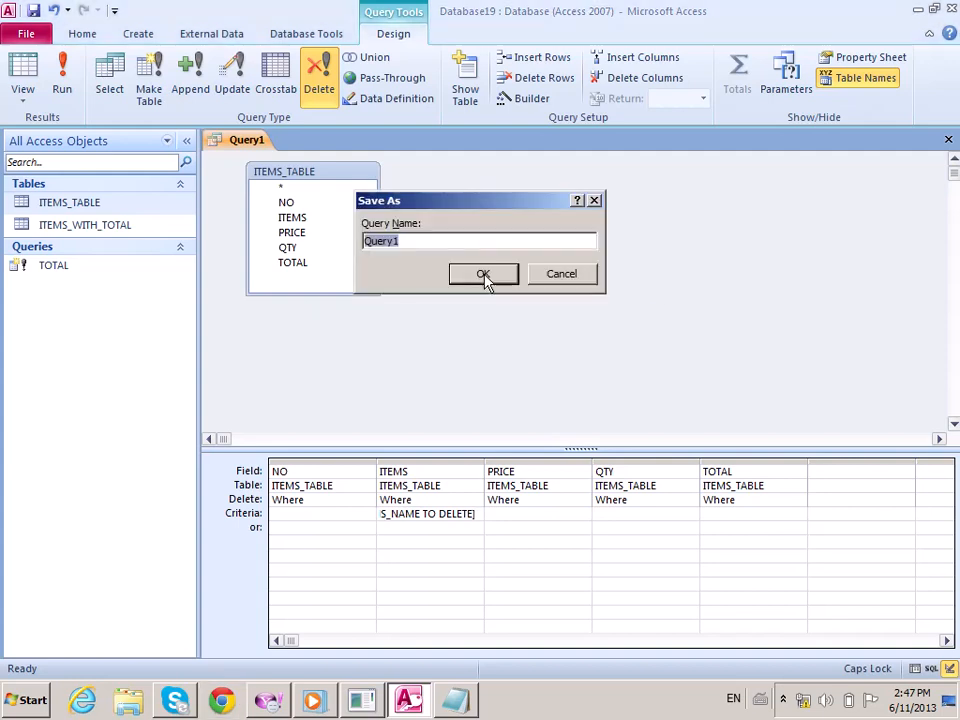
type("D")
type("TEMS")
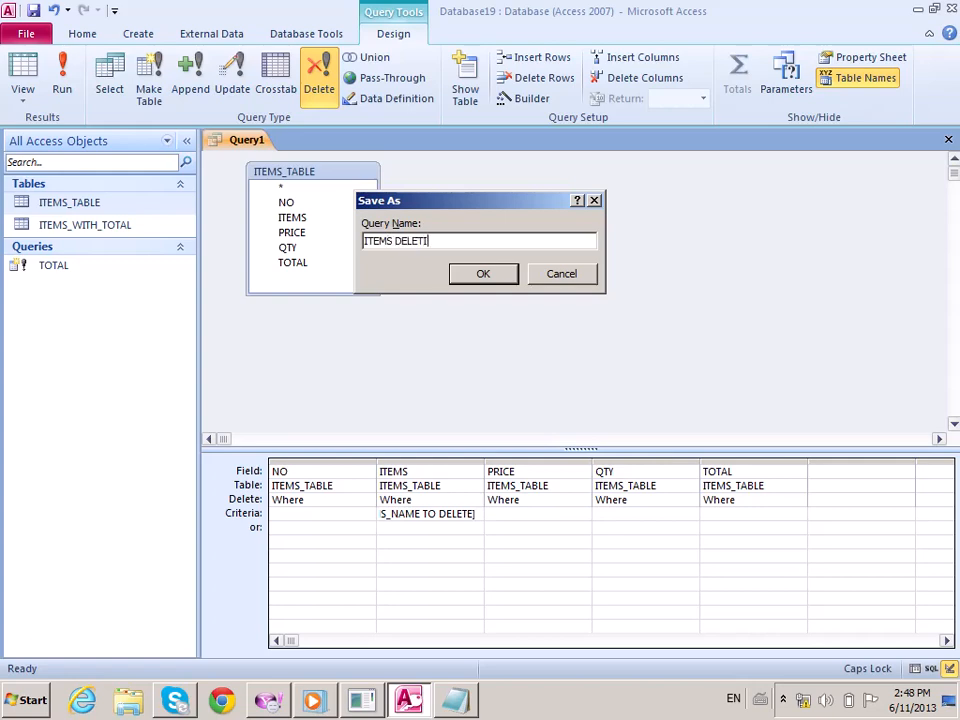
left_click(483, 276)
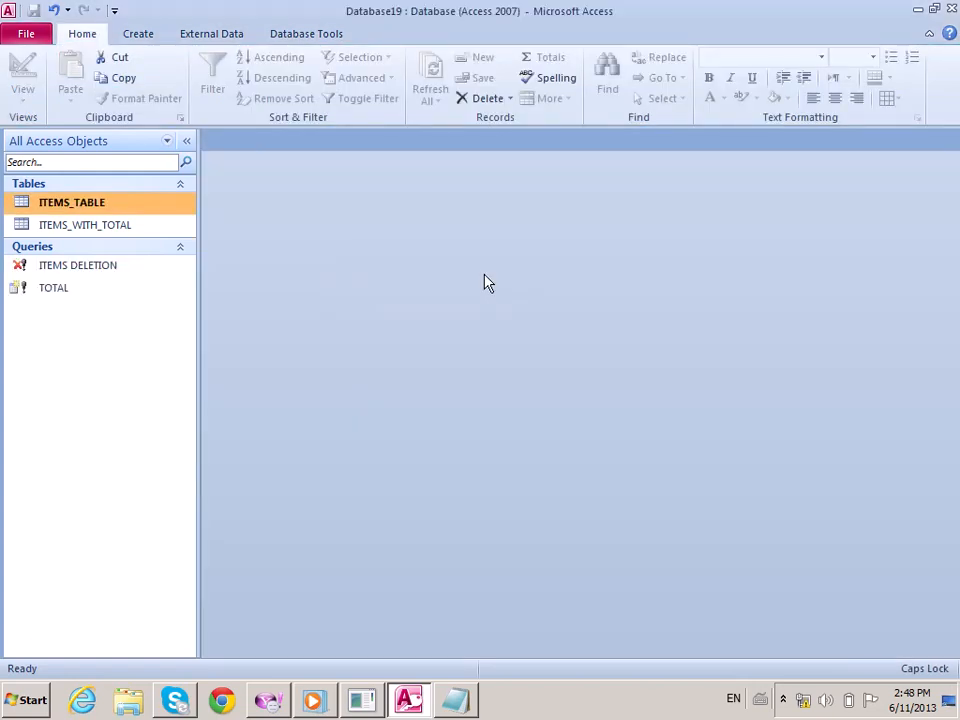
Open ITEMS_TABLE, look through the records down to POWER CABLE, and close the table.
key("Return")
key("Tab")
key("Tab")
key("Down")
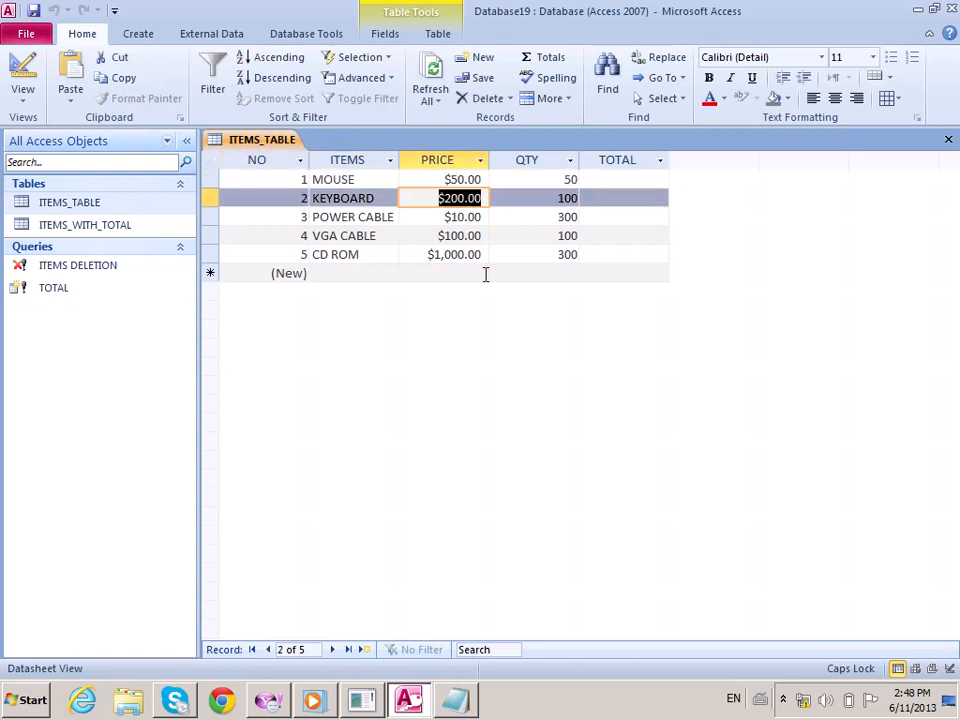
key("Down")
key("shift+Tab")
key("shift+Tab")
key("Tab")
key("Tab")
key("Tab")
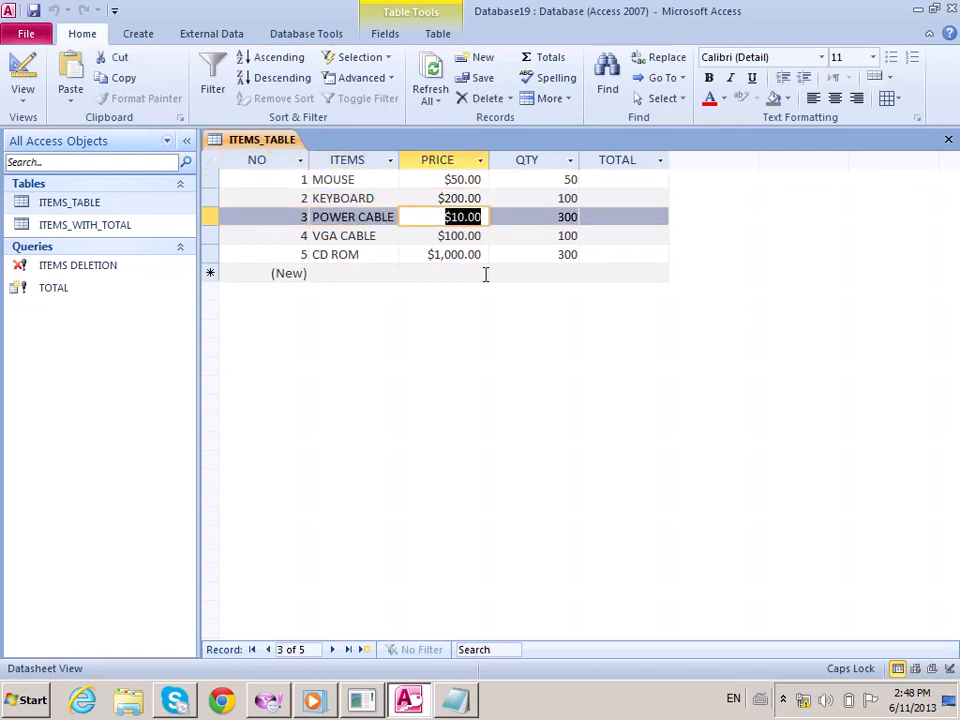
key("ctrl+F4")
Delete the POWER CABLE record by running the ITEMS DELETION query, and check the records in ITEMS_TABLE.
key("Down")
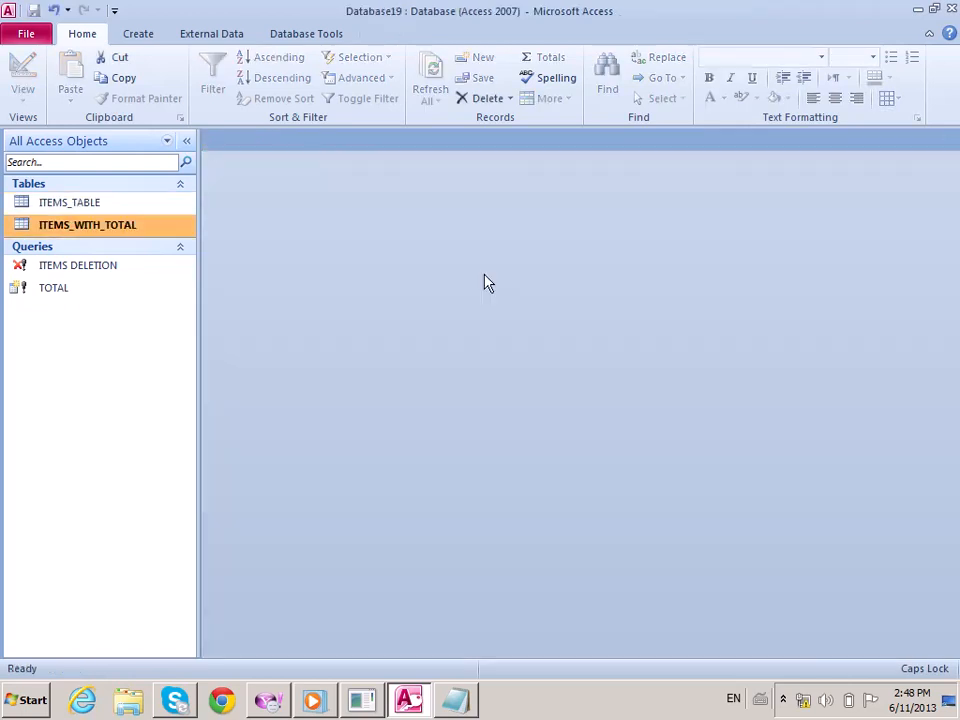
key("Down")
key("Down")
key("Up")
key("Return")
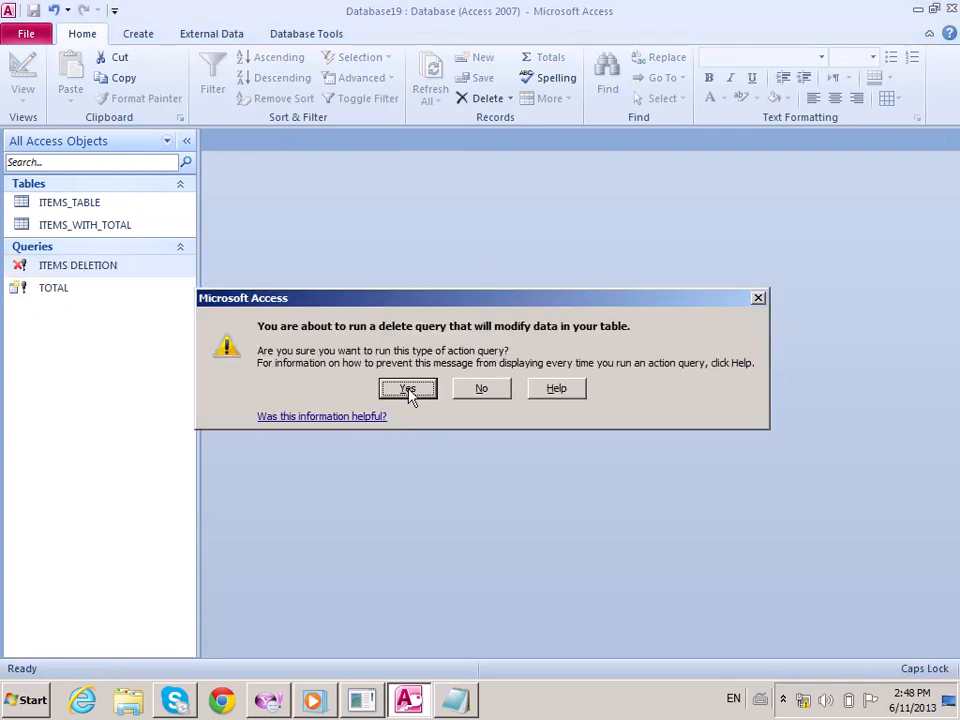
left_click(413, 391)
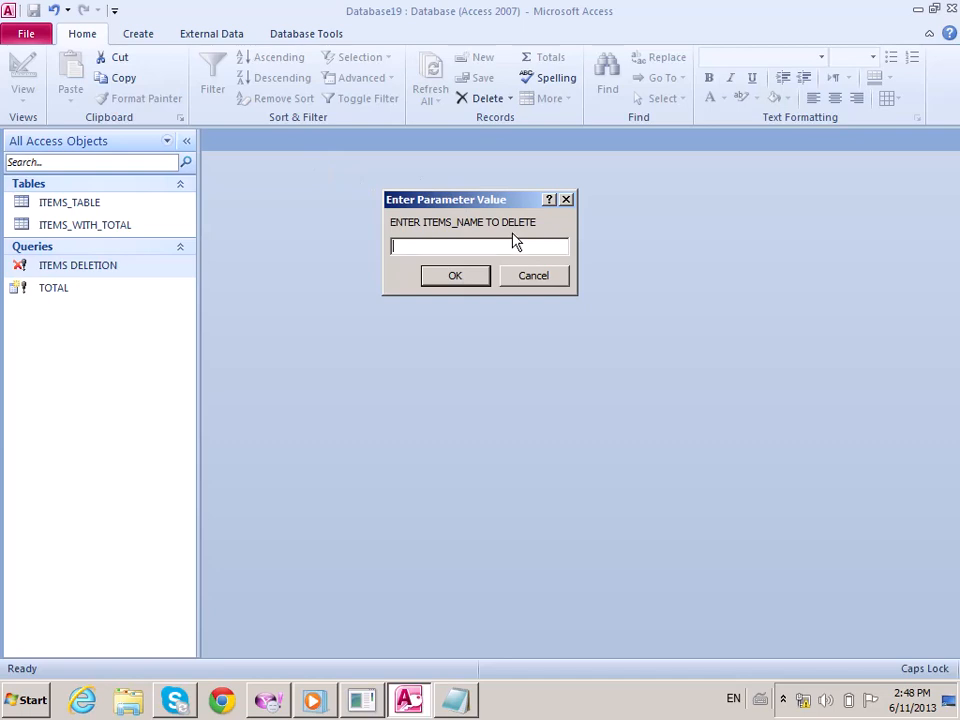
type("POWER CABLE")
key("Return")
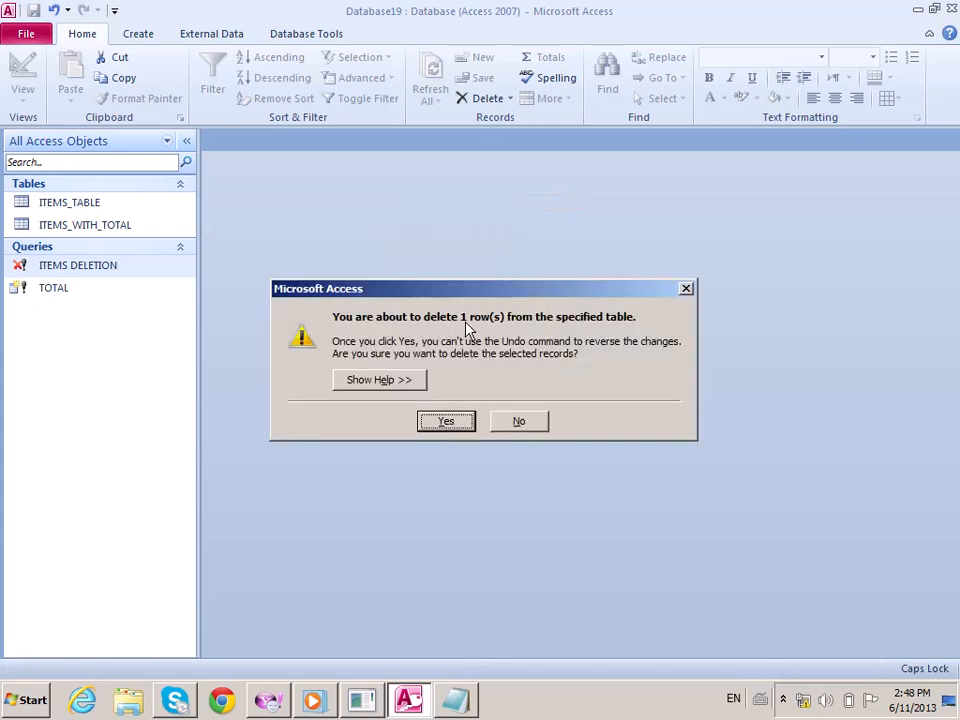
left_click(446, 421)
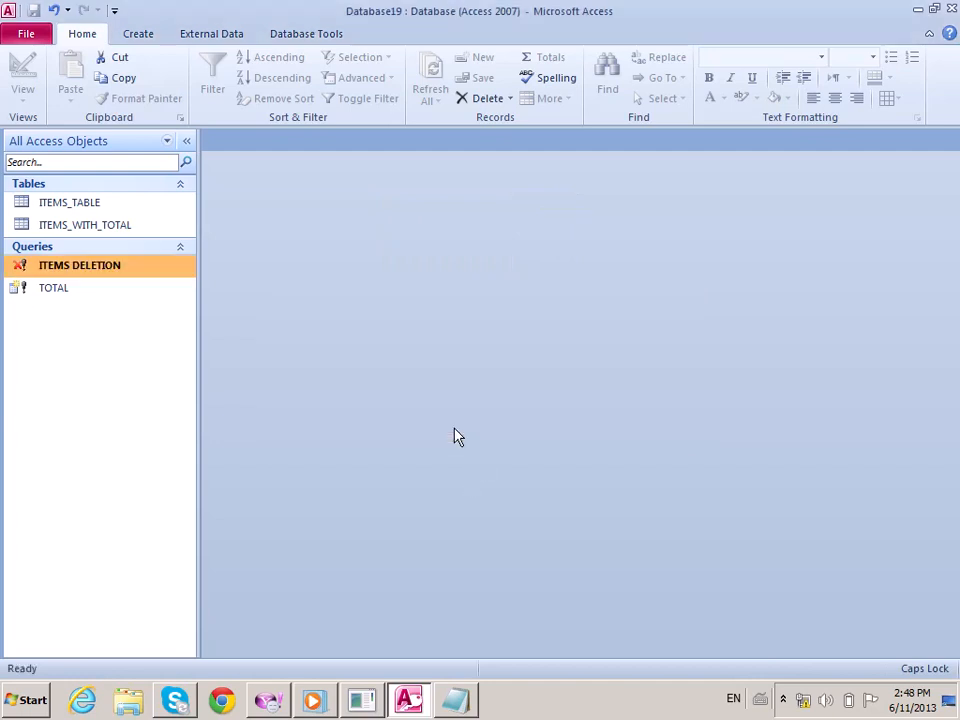
double_click(92, 204)
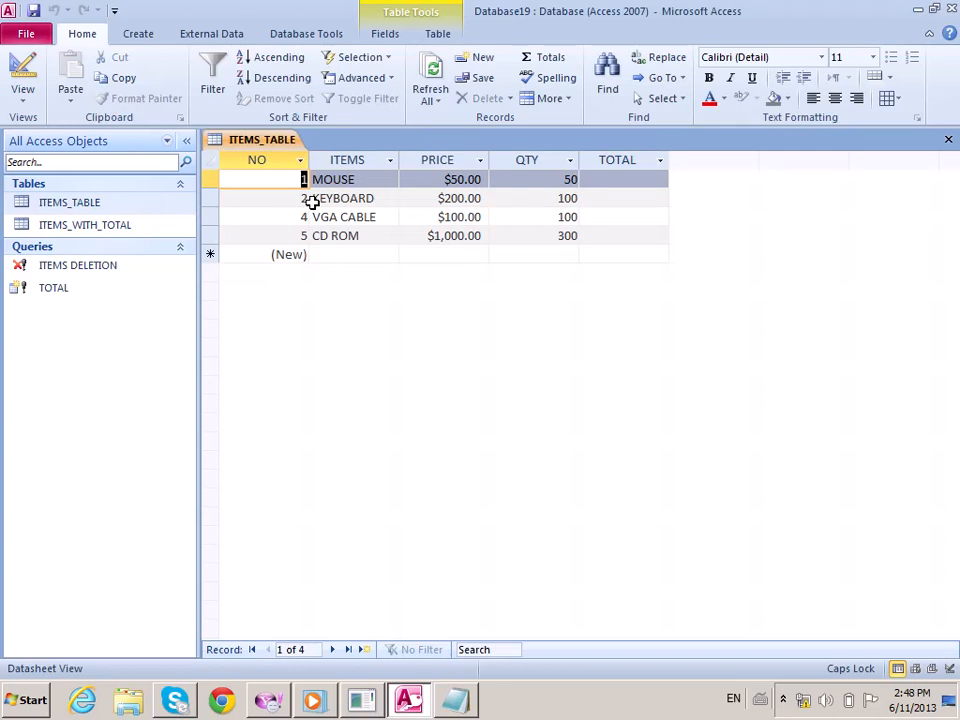
left_click(949, 143)
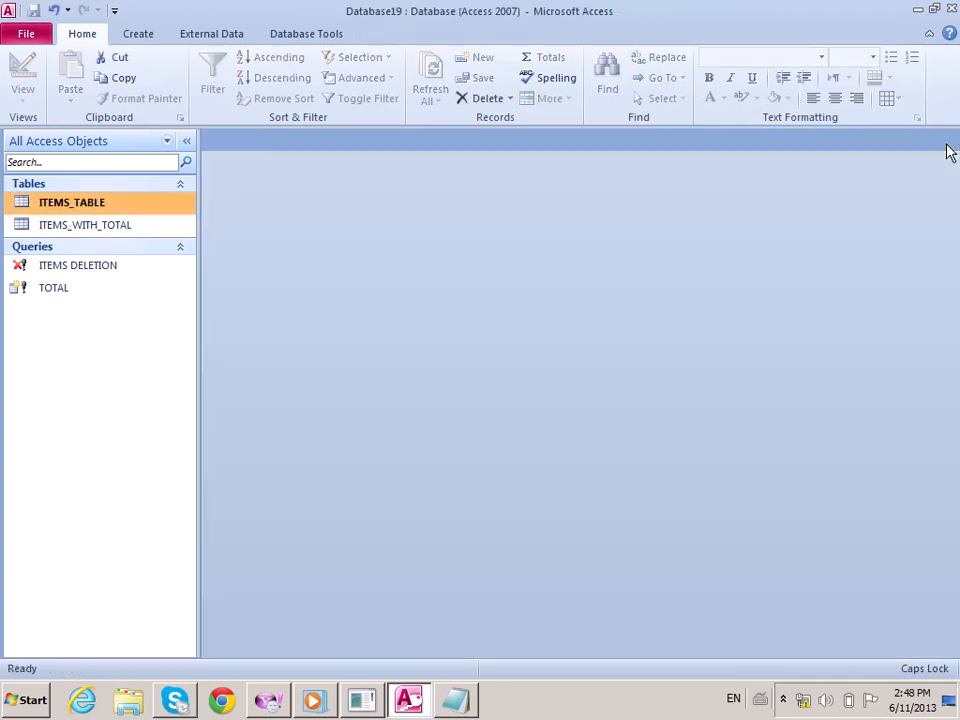
left_click(135, 33)
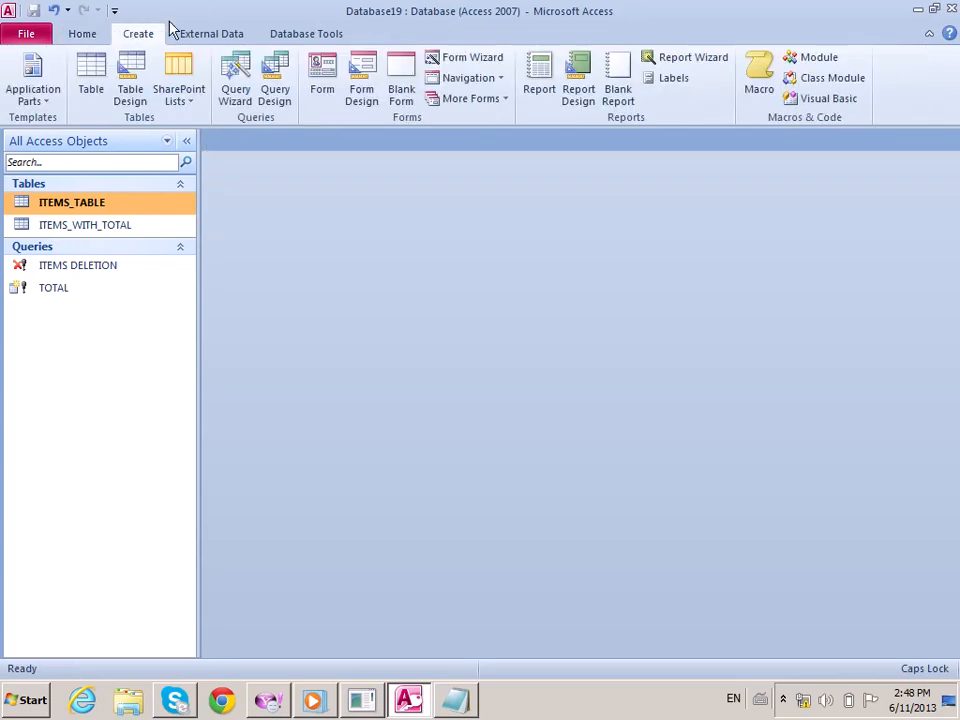
left_click(285, 95)
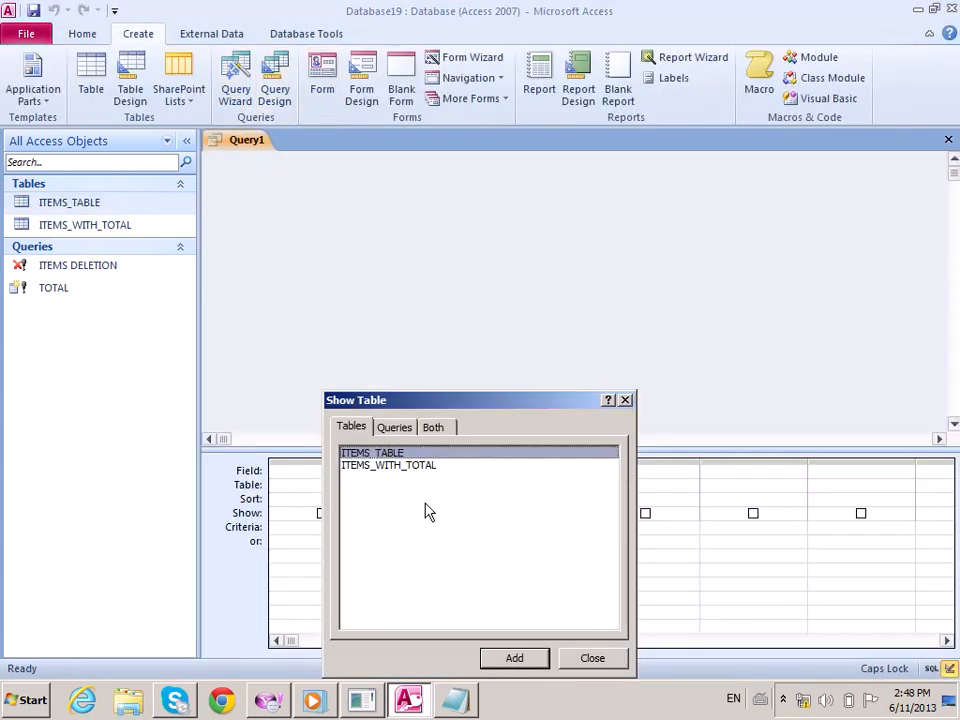
left_click(508, 655)
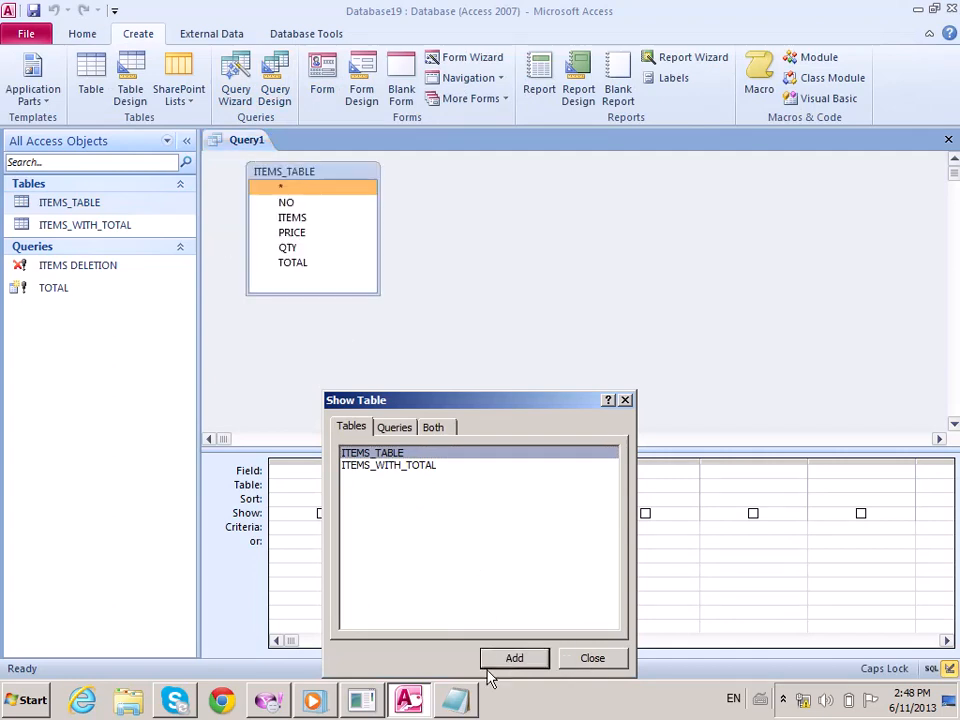
left_click(590, 658)
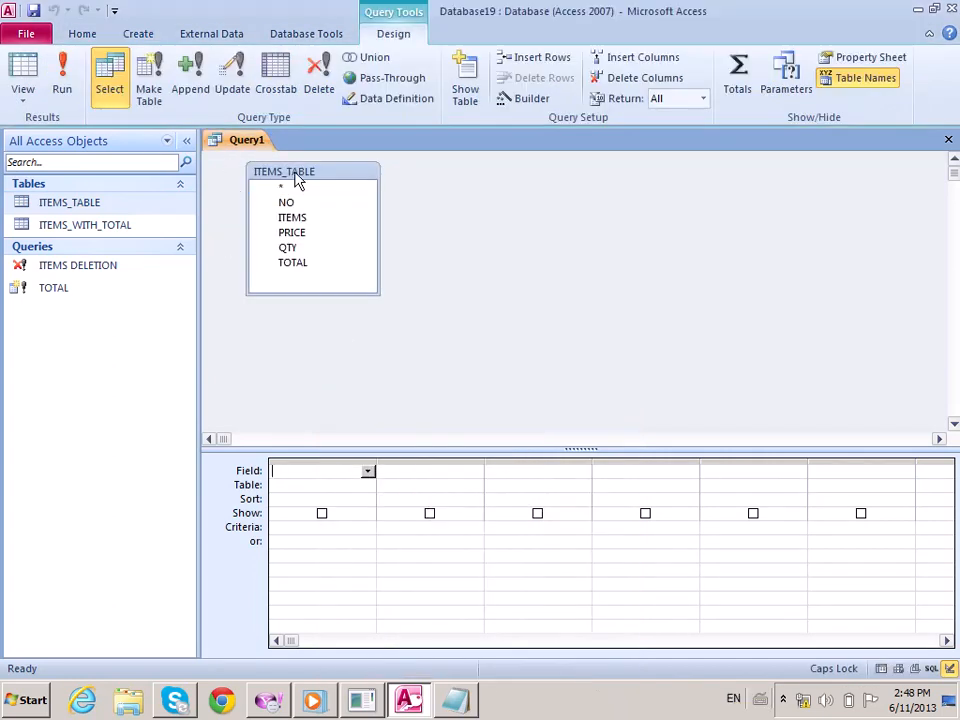
double_click(292, 173)
left_click_drag(308, 237, 320, 492)
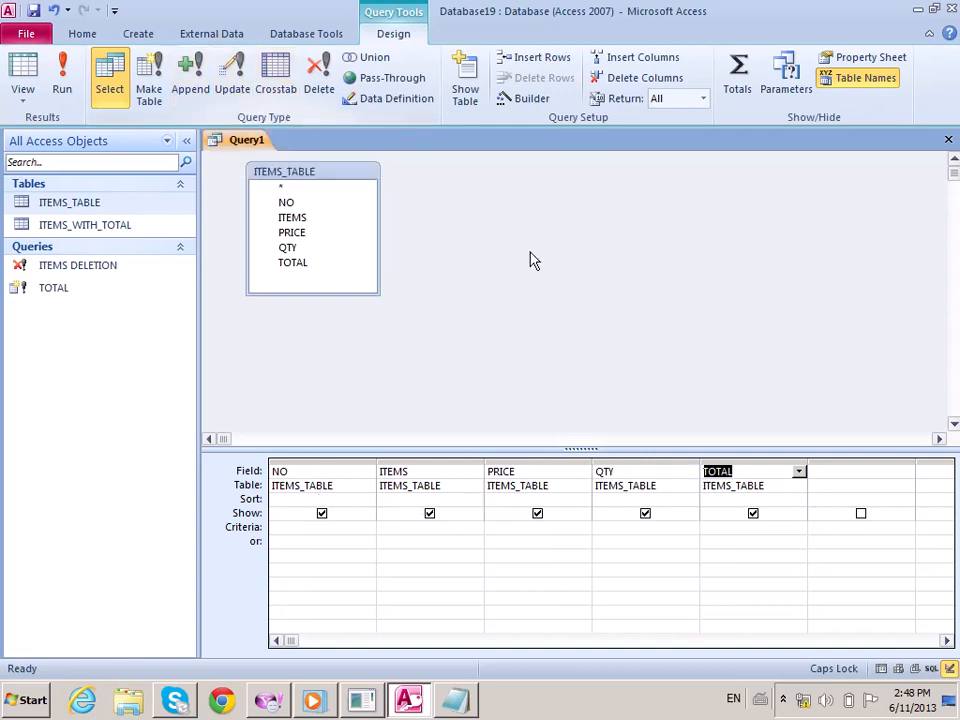
left_click(948, 139)
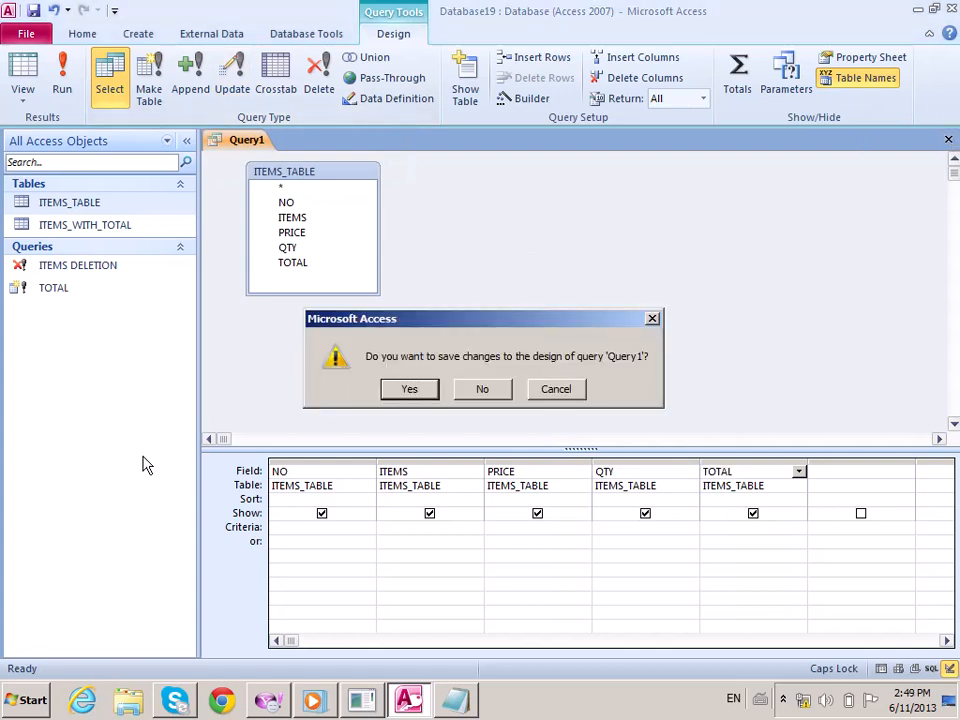
left_click(482, 389)
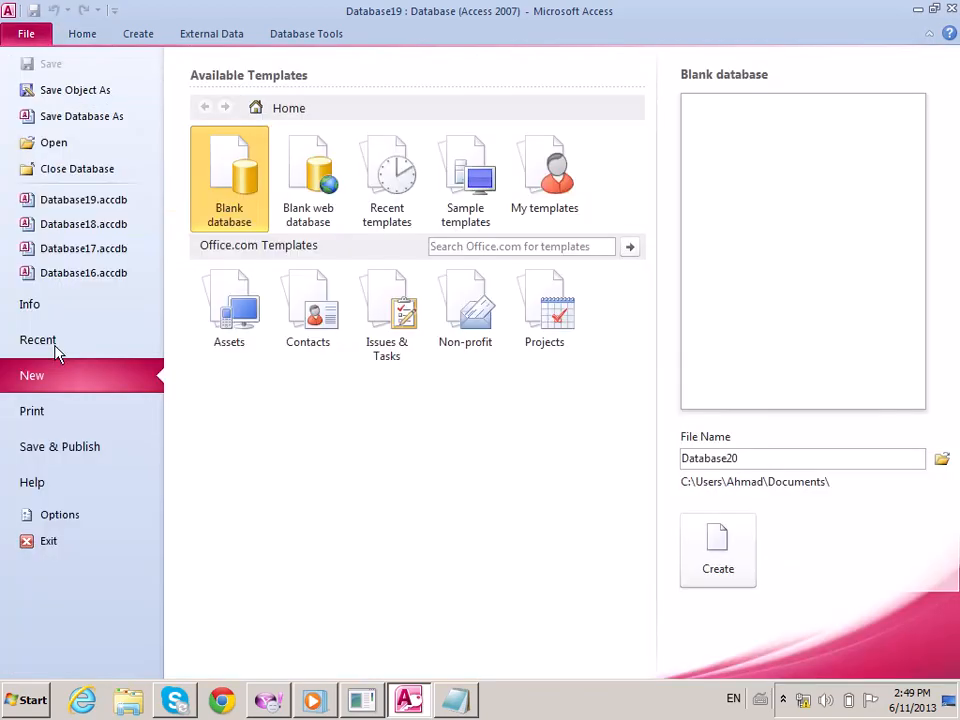
Create a new blank database named Database20 and close its default empty table.
left_click(718, 551)
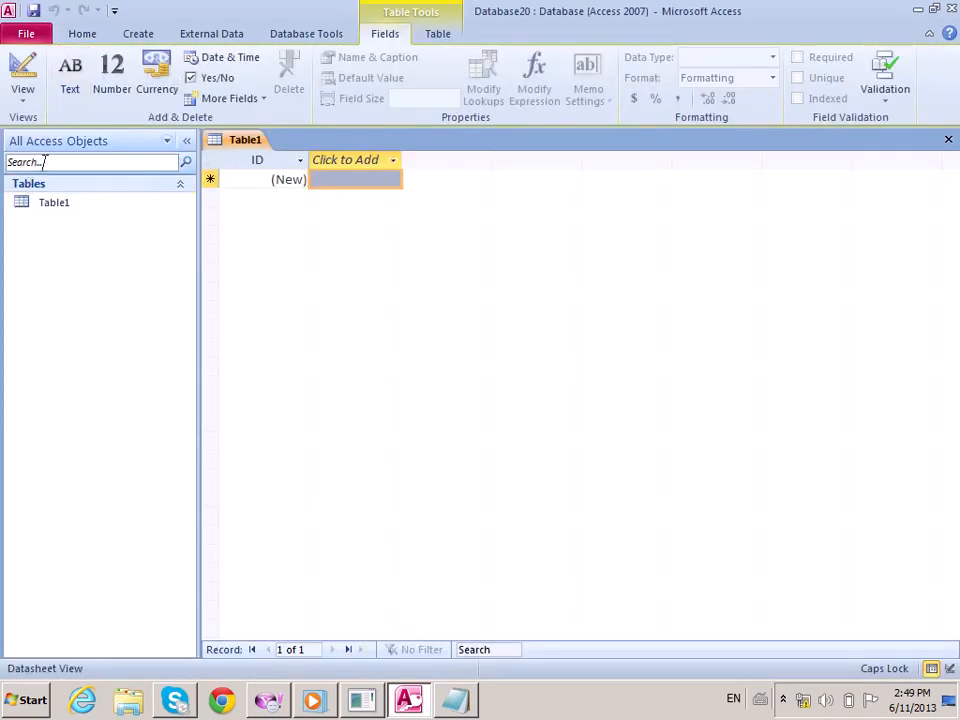
left_click(948, 139)
left_click(140, 35)
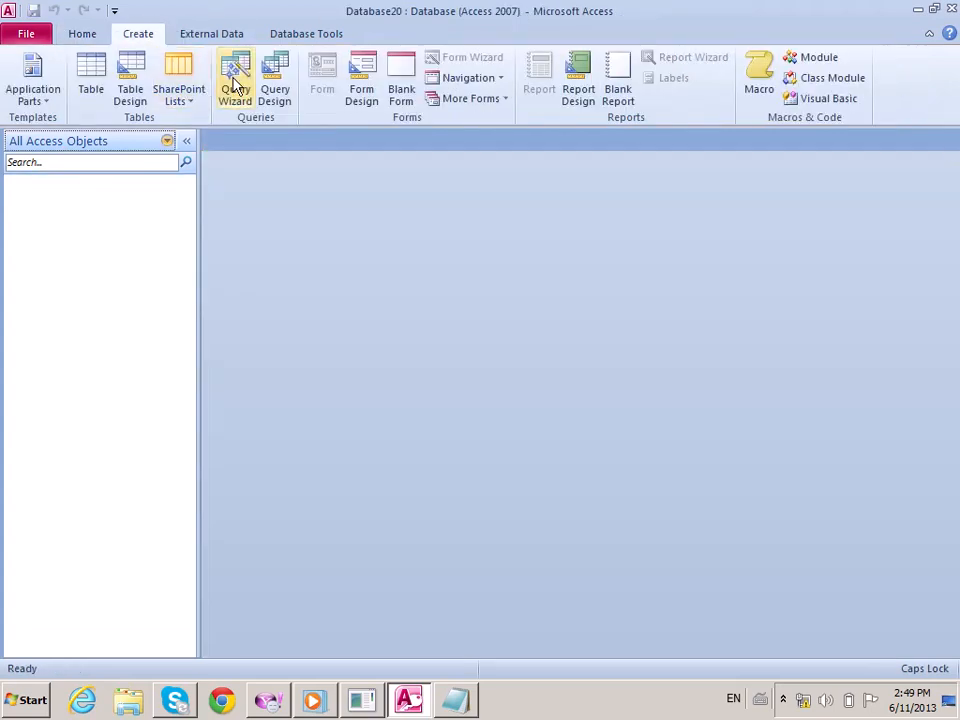
left_click(274, 105)
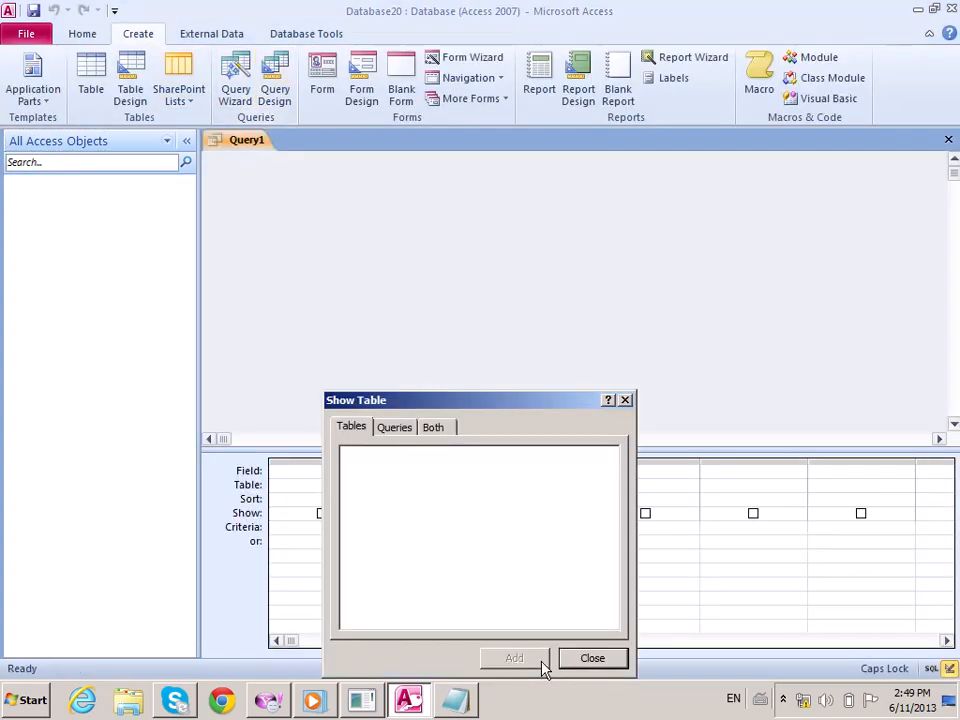
left_click(593, 660)
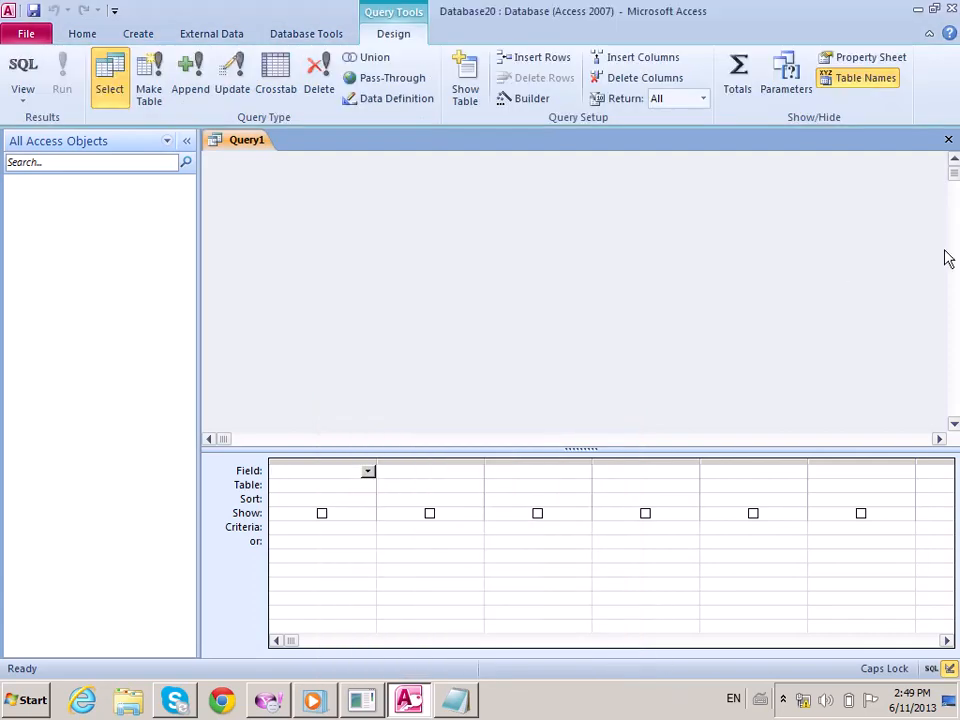
left_click(948, 139)
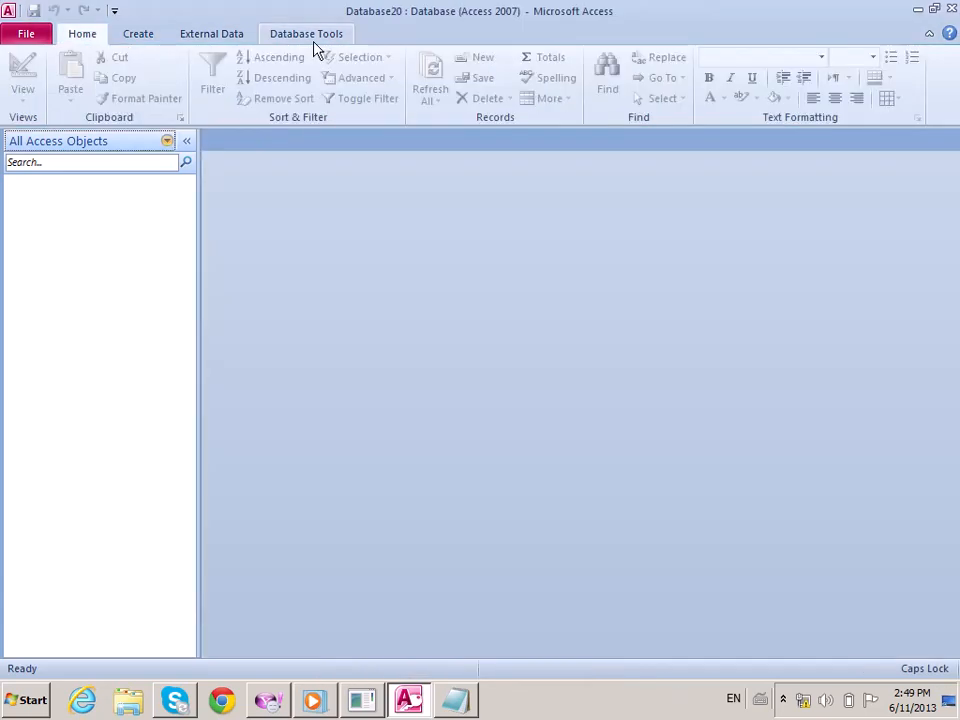
Start a new table in Design view.
left_click(140, 34)
left_click(138, 95)
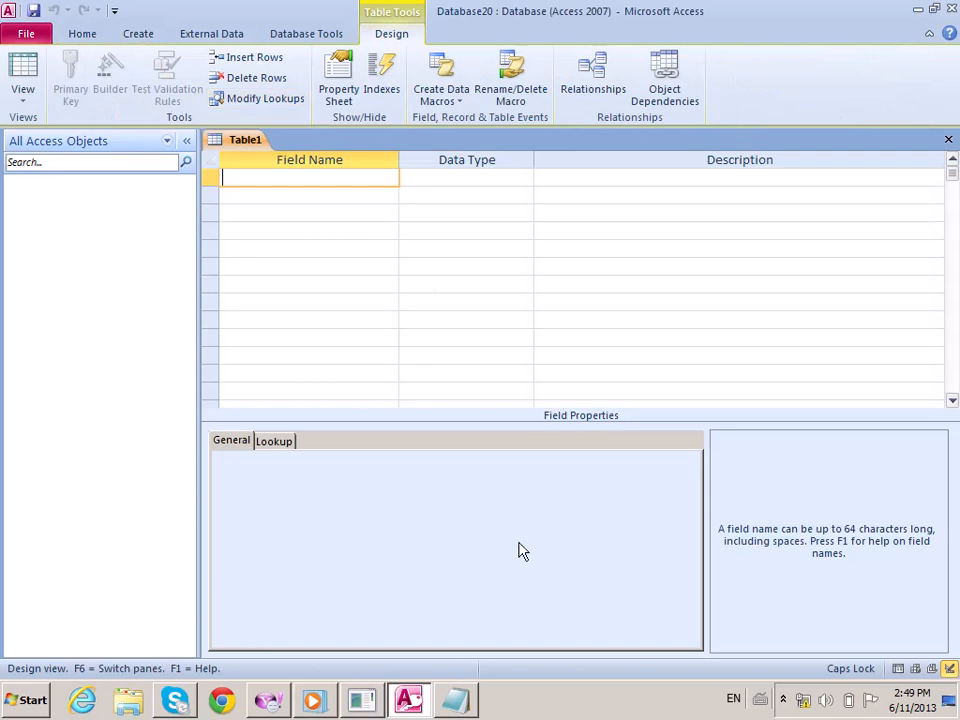
left_click(786, 703)
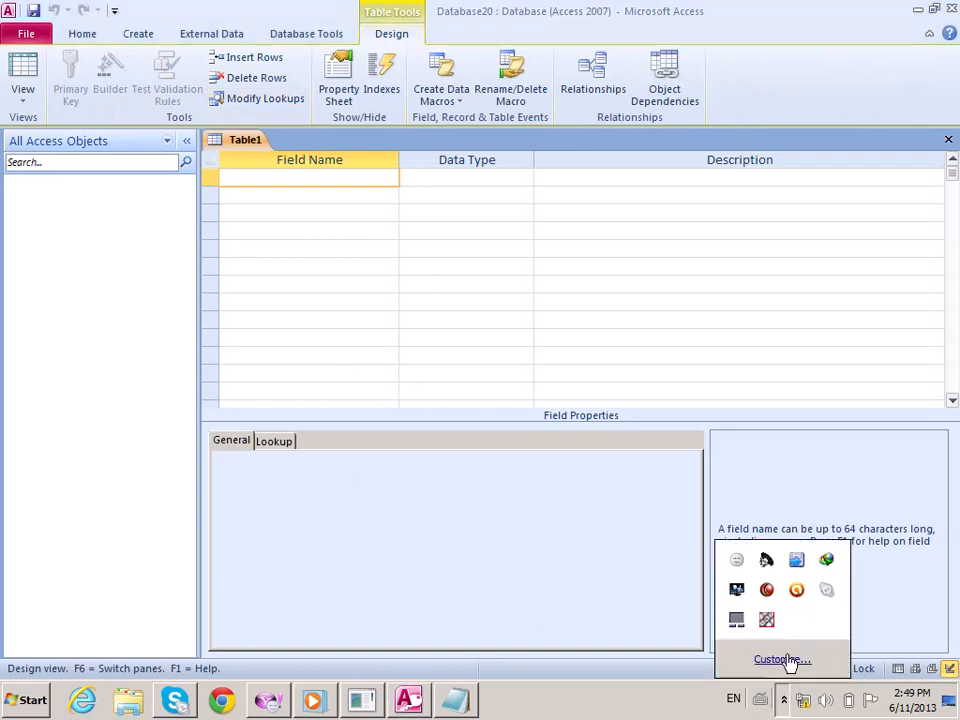
right_click(768, 592)
left_click(748, 510)
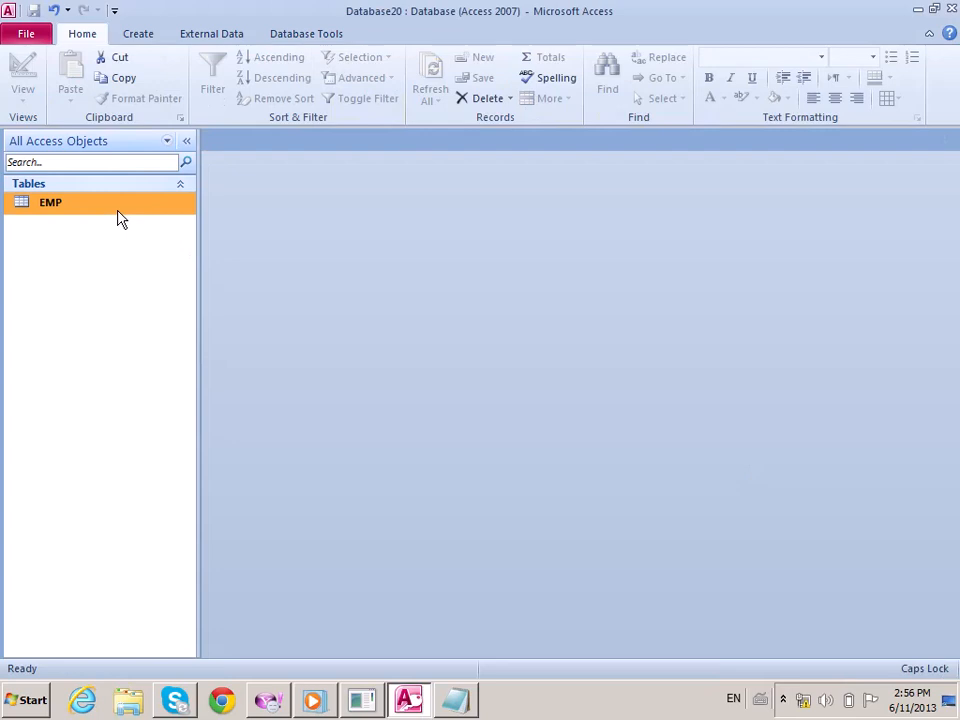
Open the EMP table, look over its NAME, POST and SALARY columns, and close it.
double_click(118, 207)
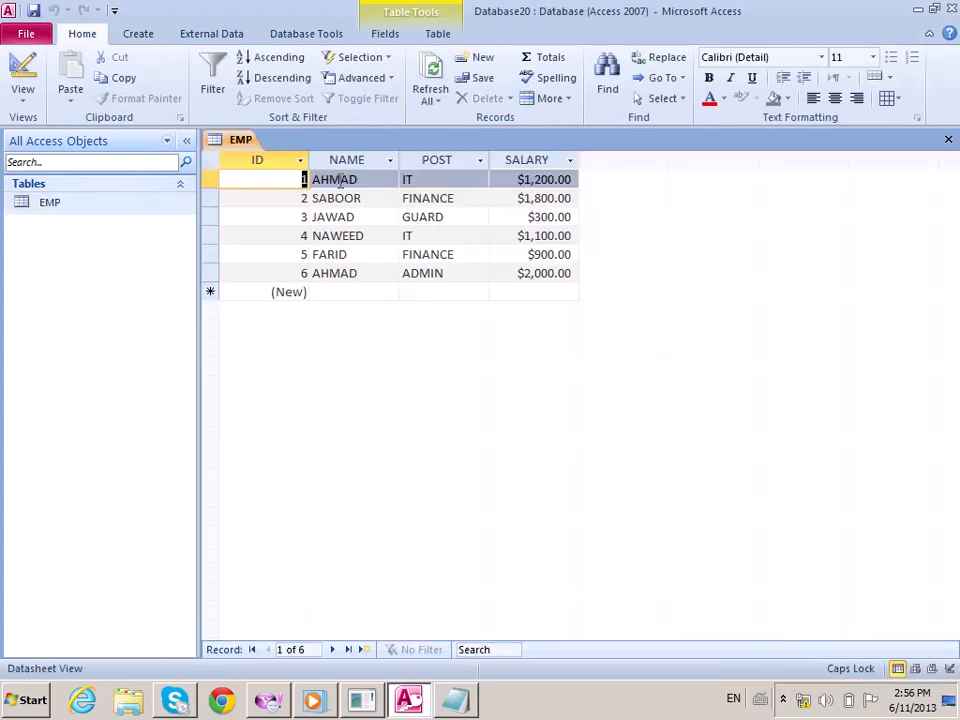
left_click_drag(332, 160, 515, 186)
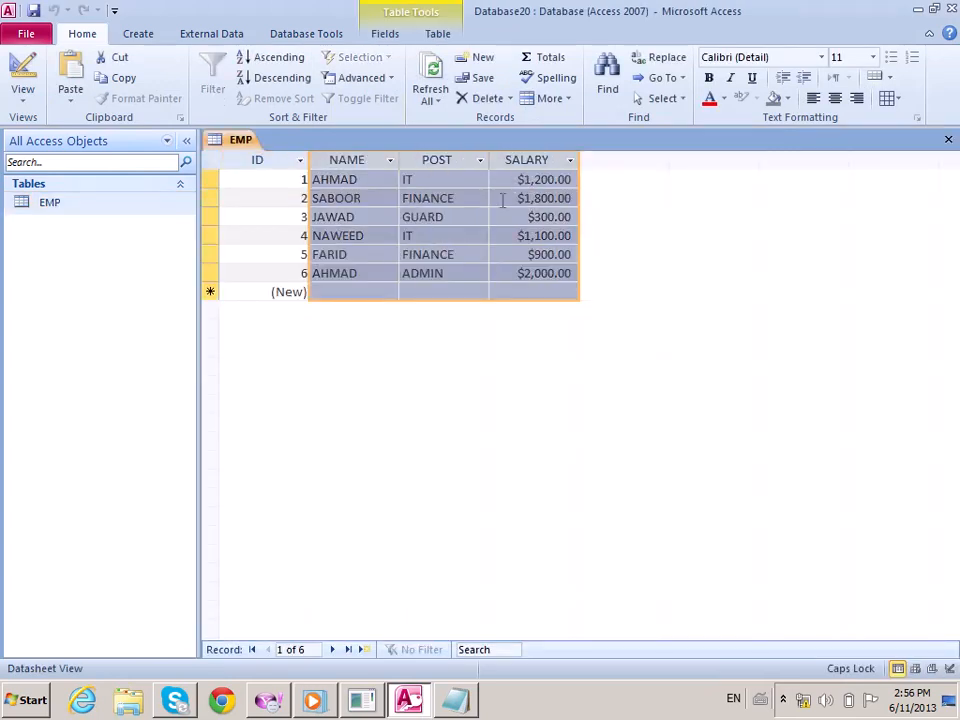
left_click(492, 215)
left_click(950, 140)
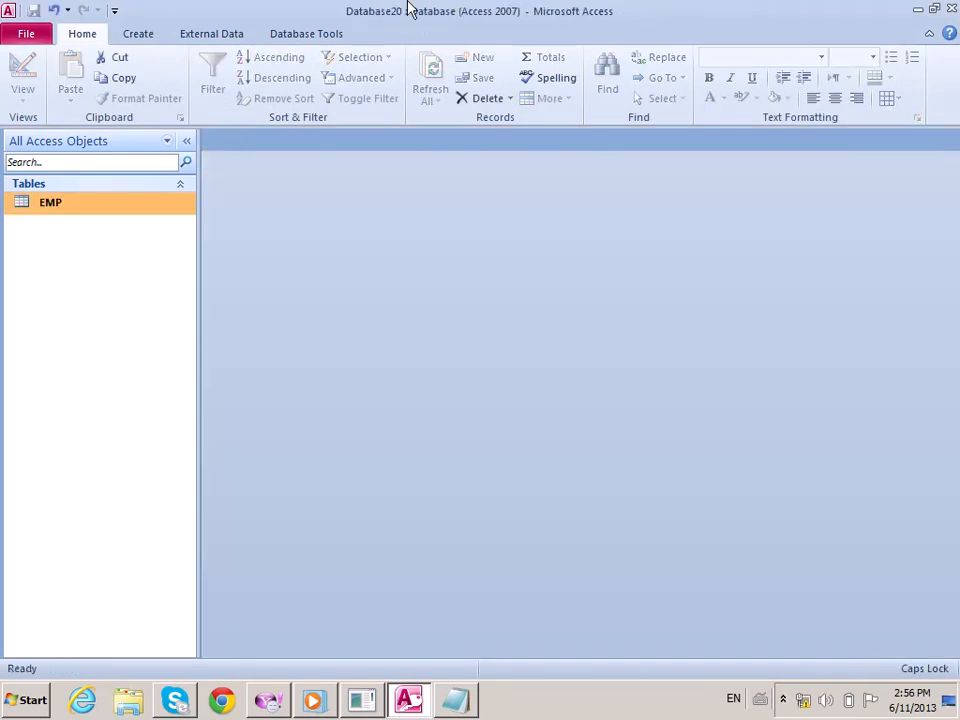
Create a query in Design view from the EMP table with the ID, NAME, POST and SALARY fields.
left_click(134, 37)
left_click(274, 88)
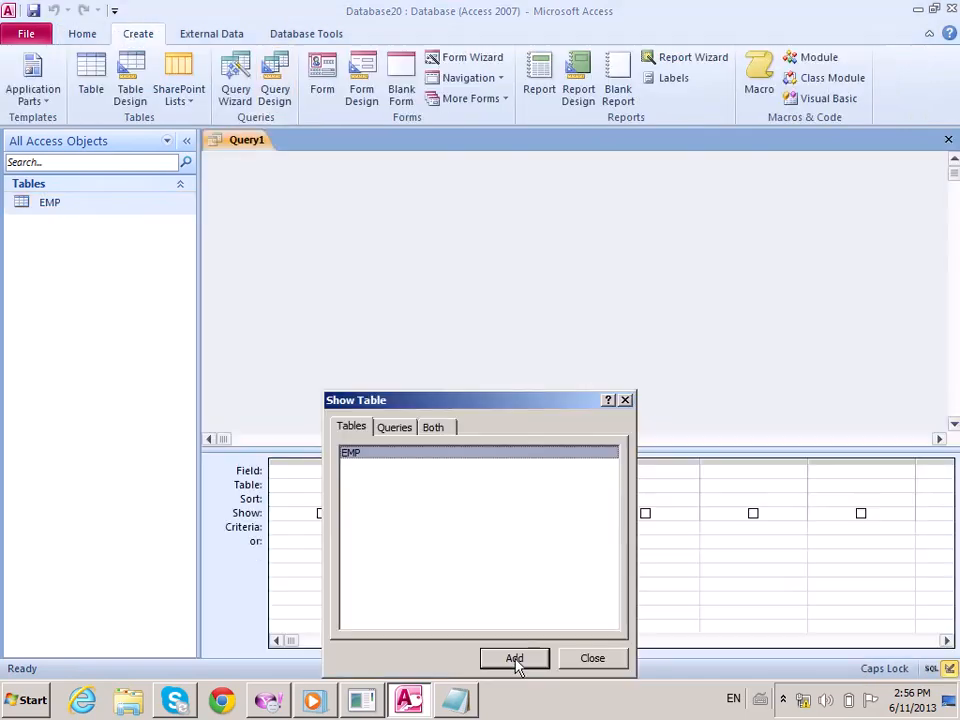
left_click(514, 657)
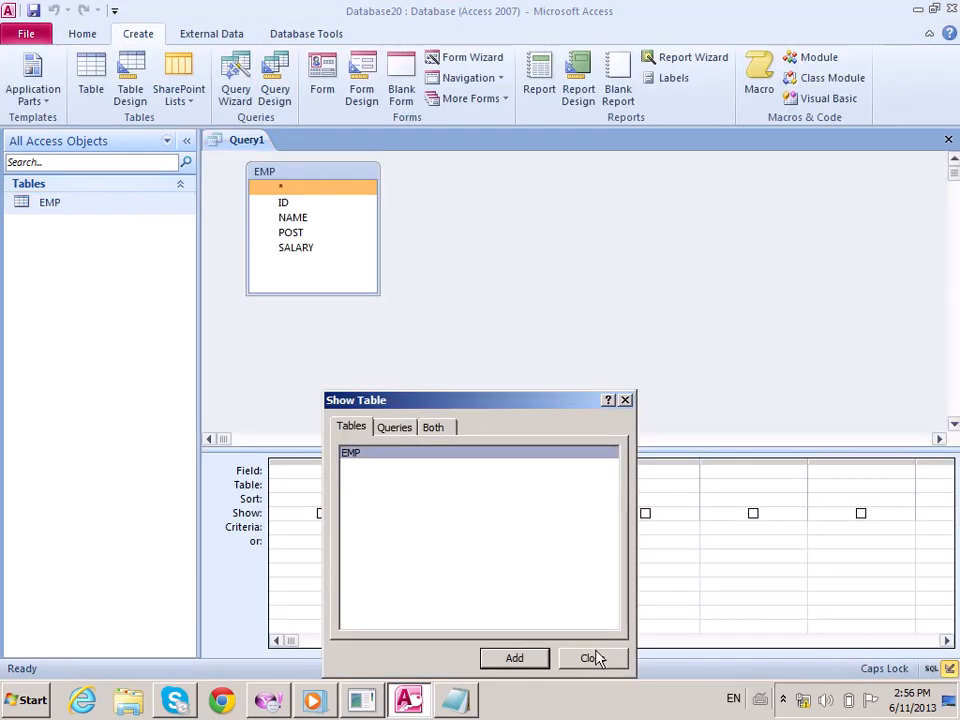
left_click(592, 657)
double_click(306, 173)
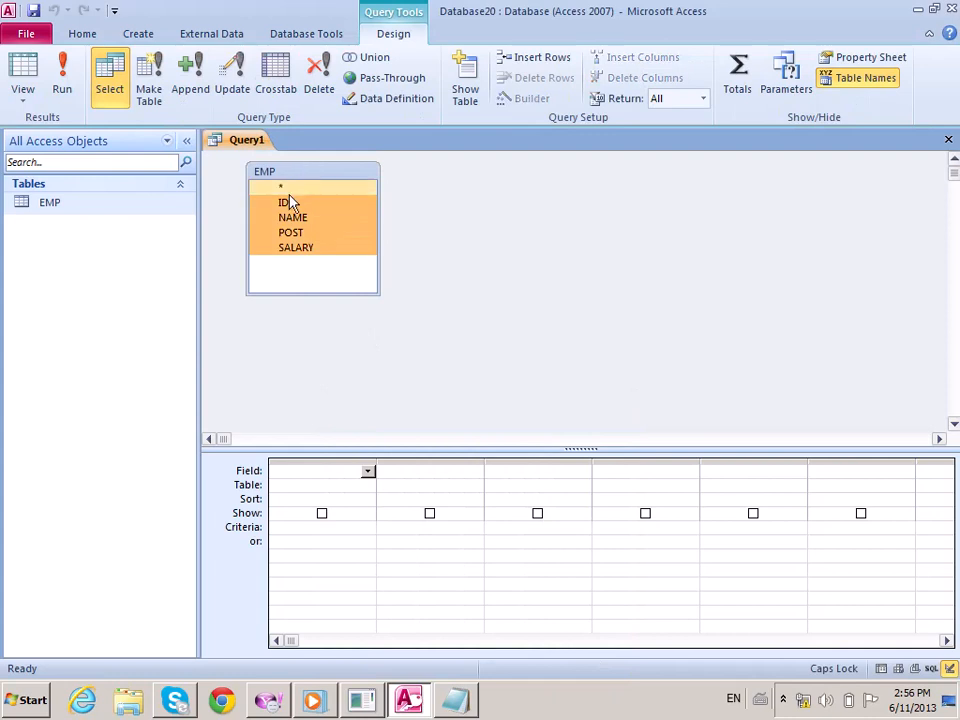
left_click_drag(289, 203, 322, 552)
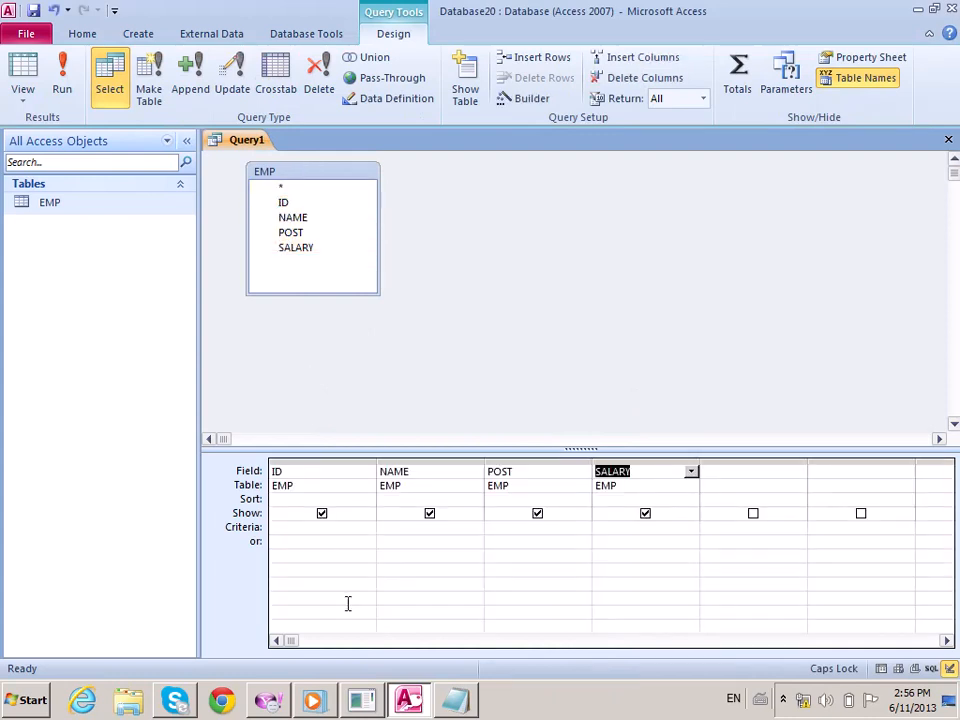
Open the EMP table, examine the salary and name in the first record, and close the table.
double_click(96, 203)
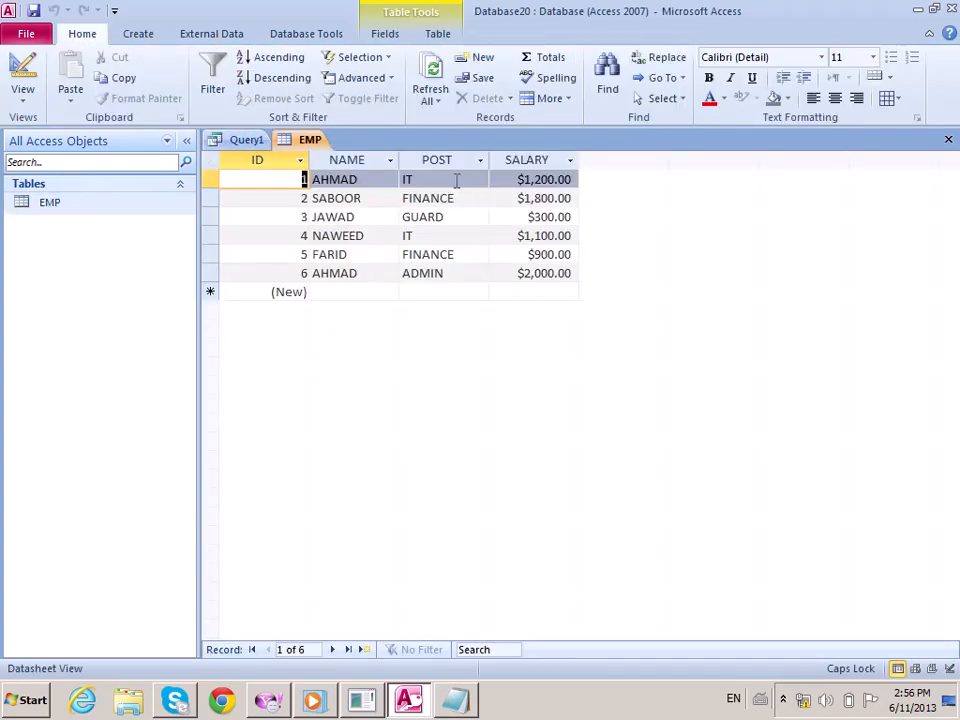
left_click(516, 179)
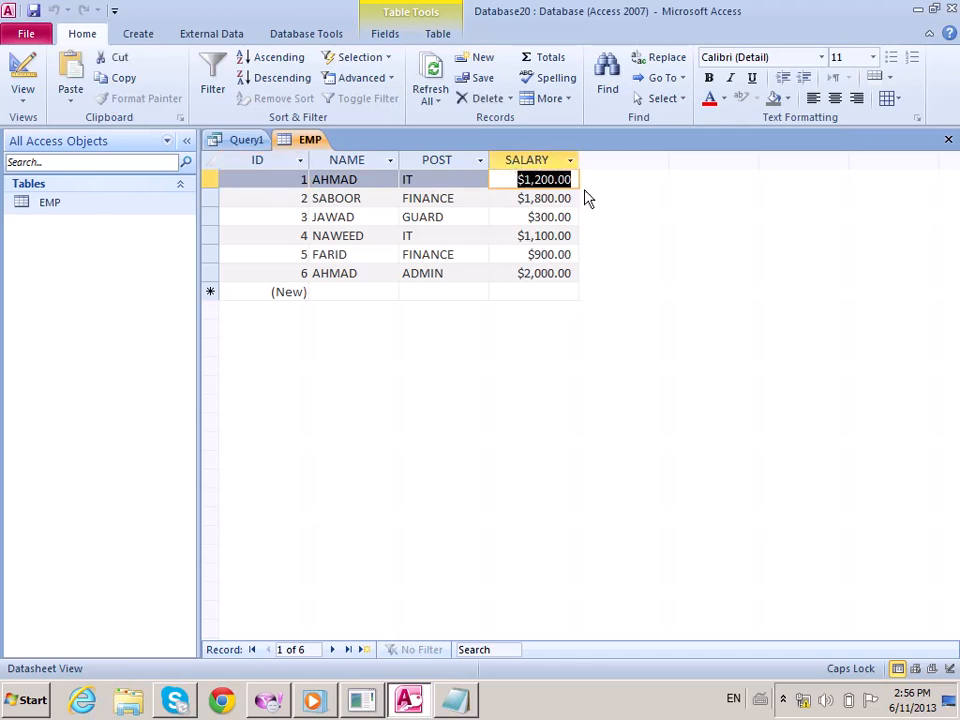
double_click(364, 180)
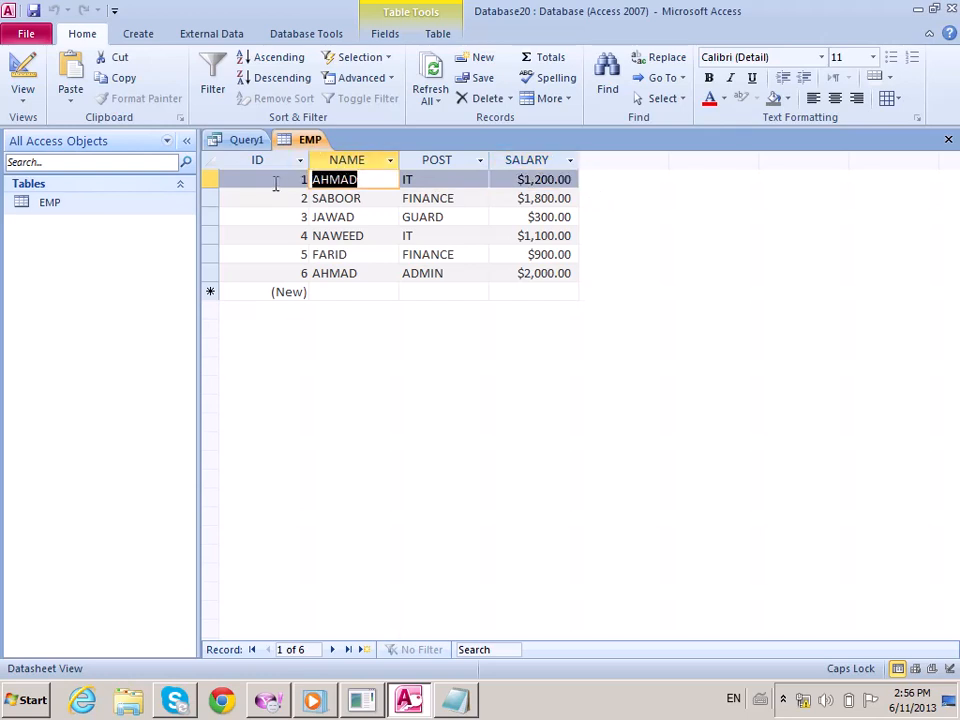
left_click(367, 180)
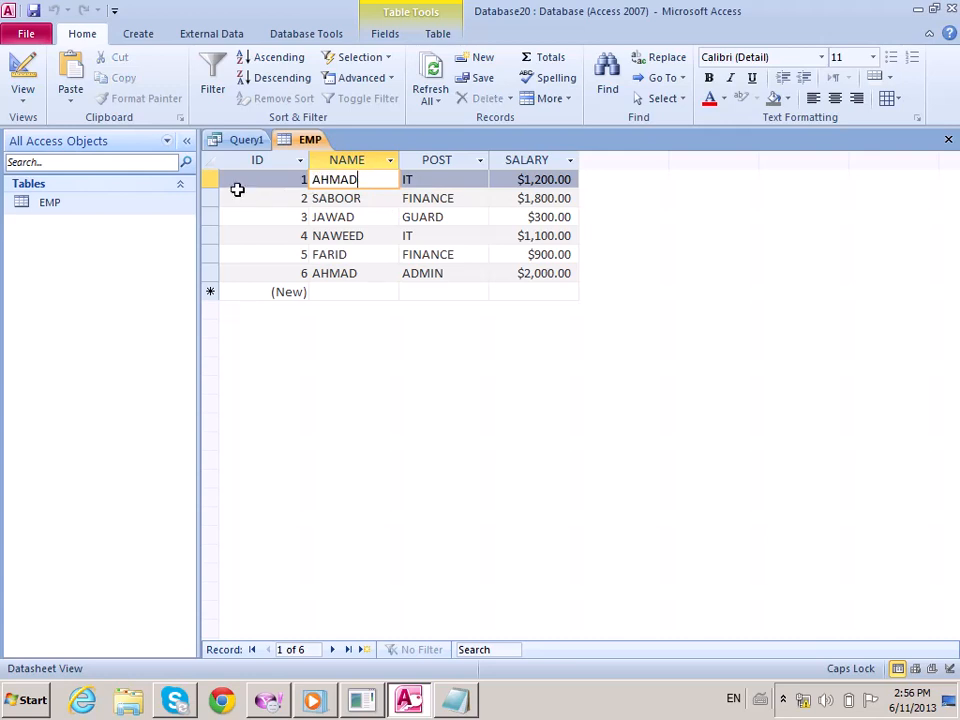
key("ctrl+w")
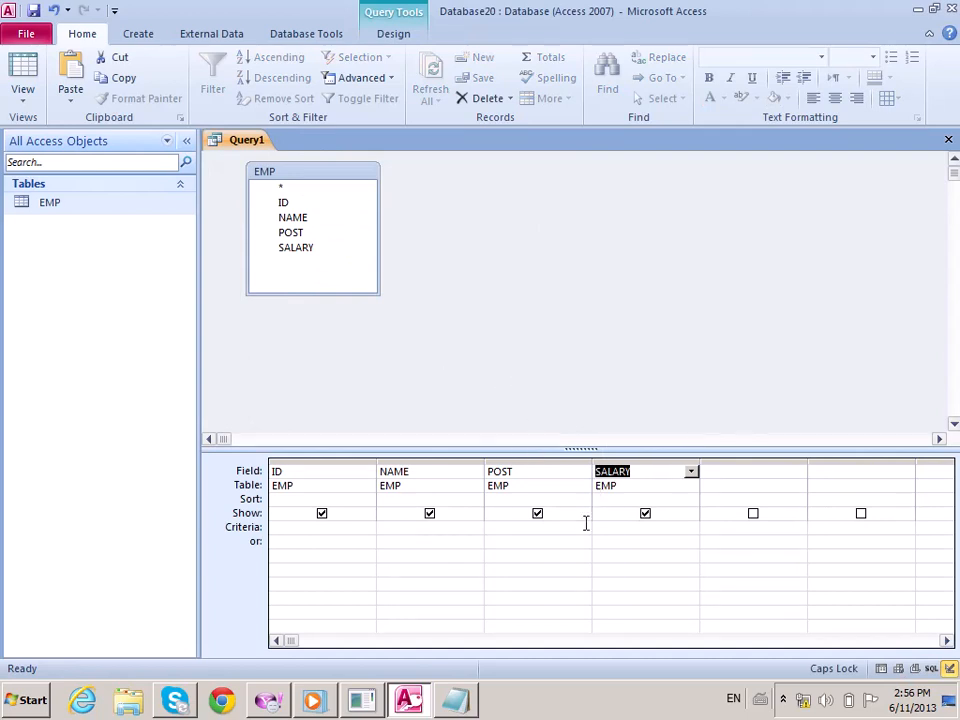
Change the query to an update query and set NAME to update to the parameter [ENTER NEW EMP NAME].
left_click(394, 32)
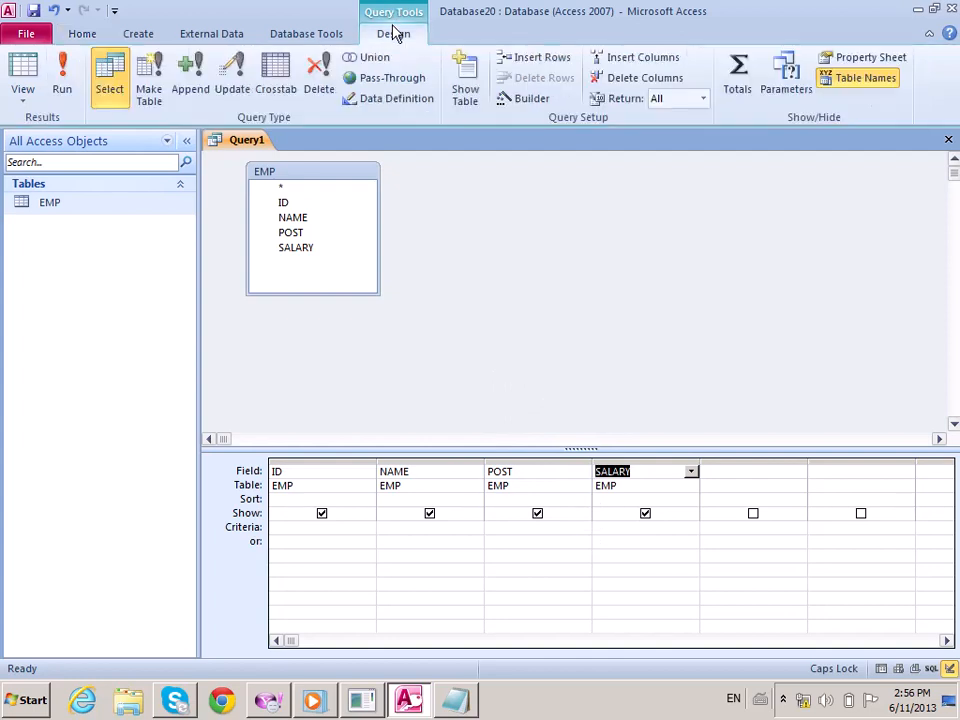
left_click(248, 96)
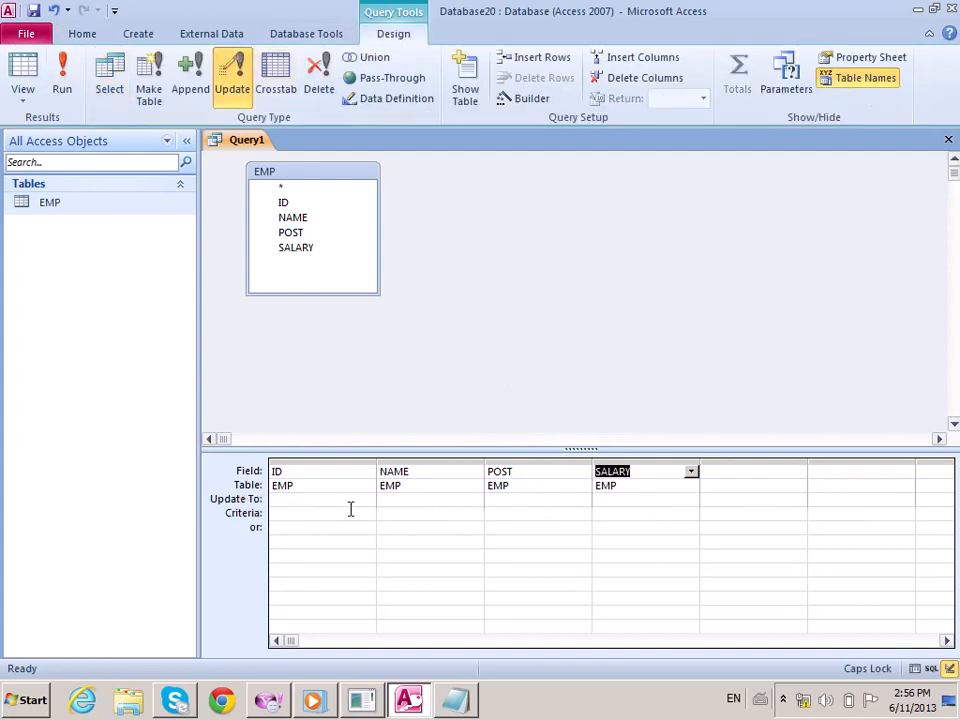
left_click(392, 500)
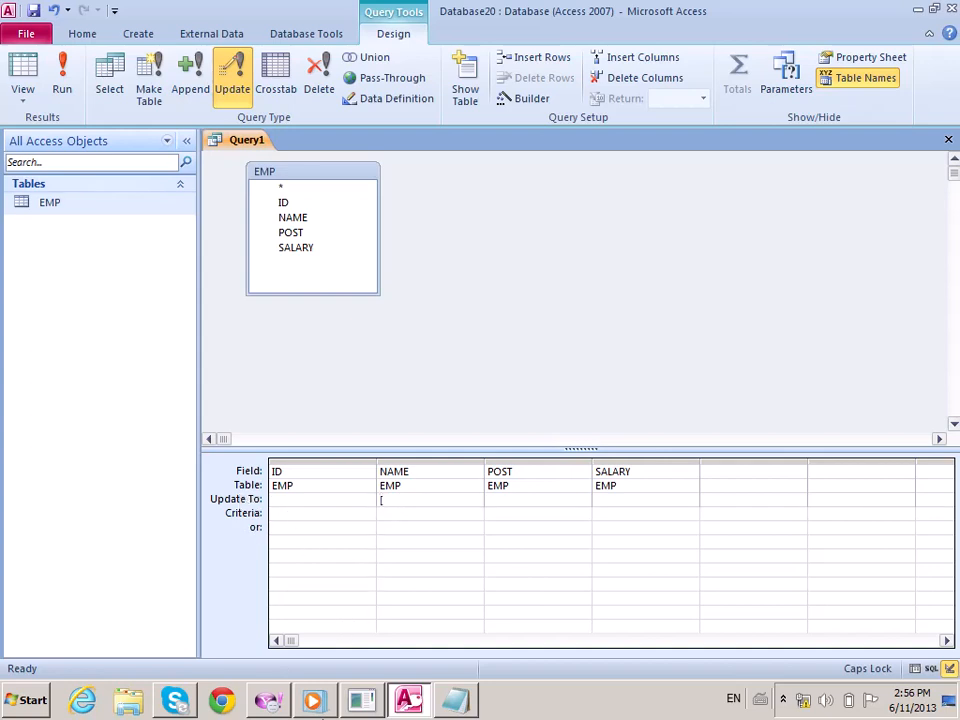
type("[ENTE")
key("BackSpace")
key("BackSpace")
key("BackSpace")
key("BackSpace")
type("ENTER ")
type("NEW ")
type("EMP NAME")
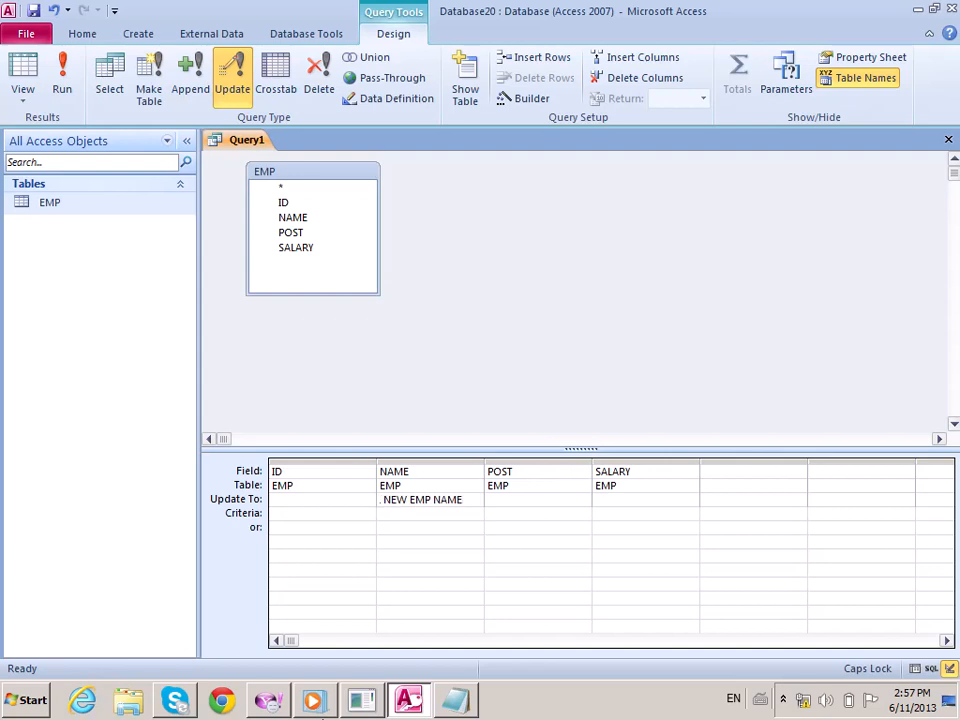
Set the criteria of the NAME field to the parameter [ENTER OLD EMP NAME TO CHANGE].
key("Down")
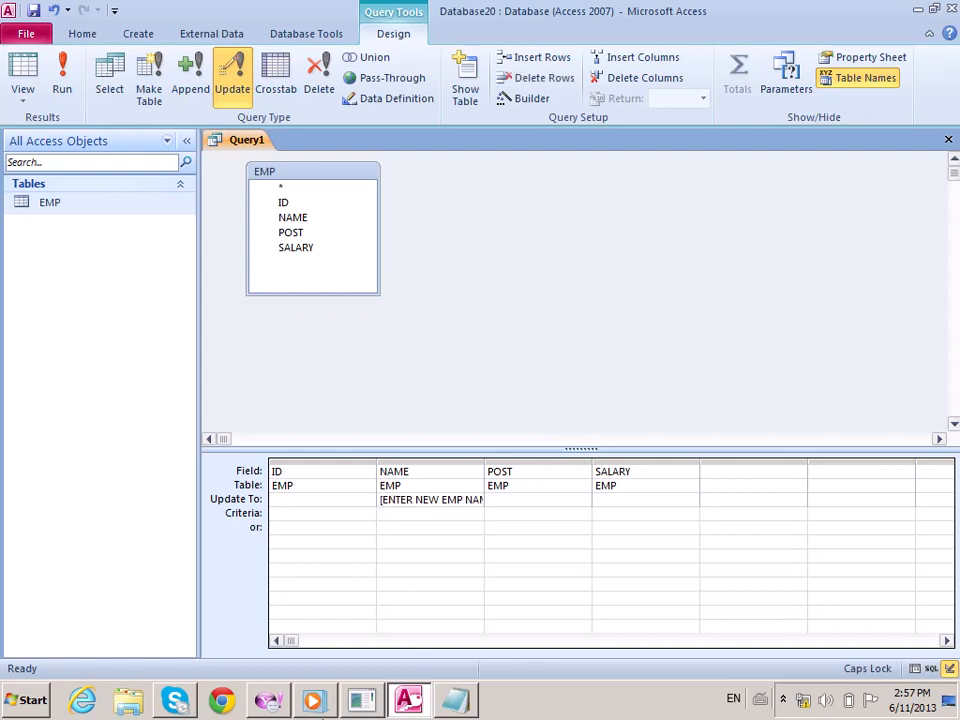
type("[ENTER OLD EMP NA")
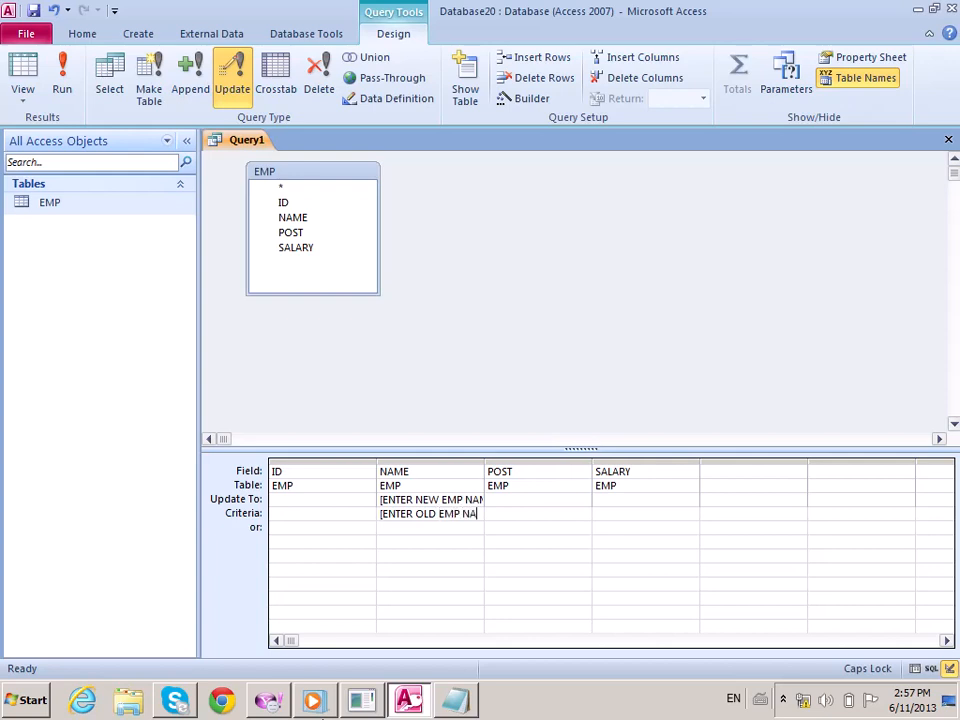
type("ME TO CHANGE")
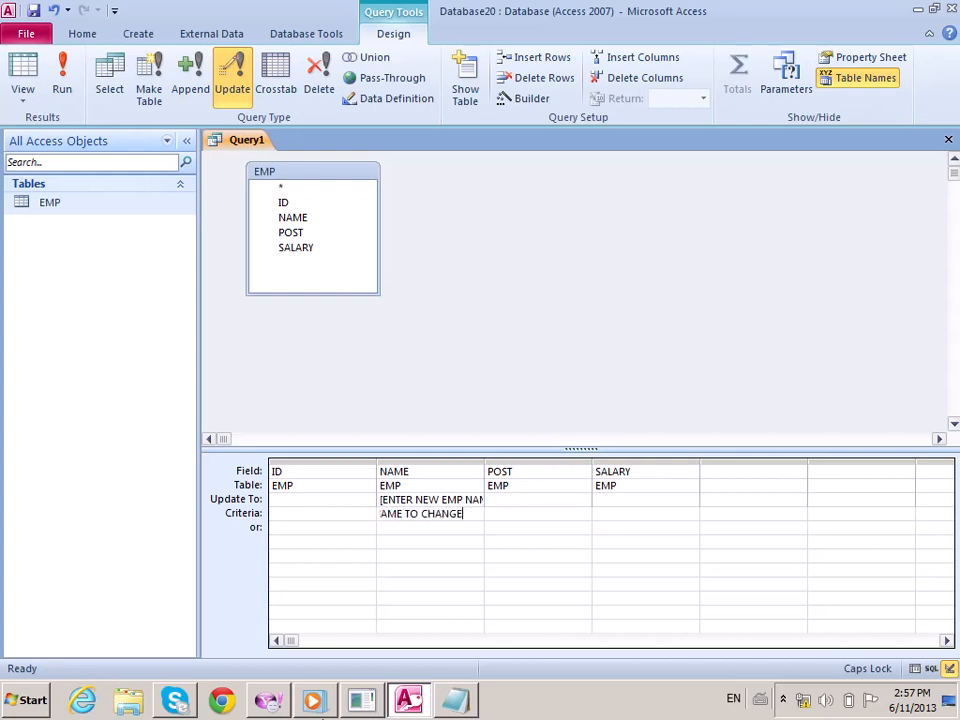
key("Tab")
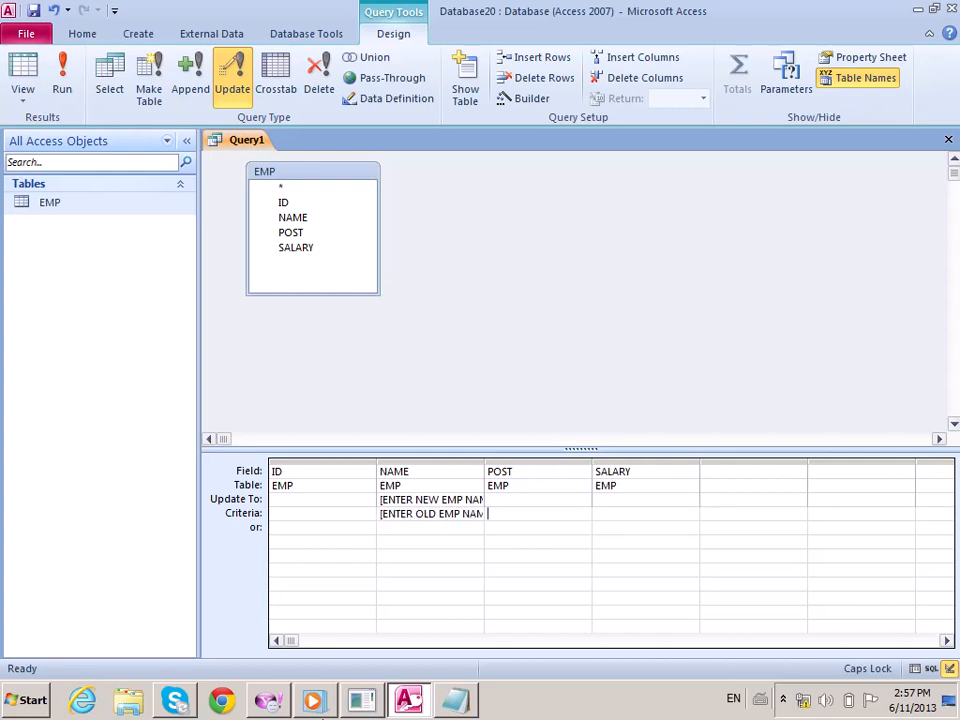
Close the update query and save it as CHANGING BY NAME.
key("ctrl+w")
left_click(410, 390)
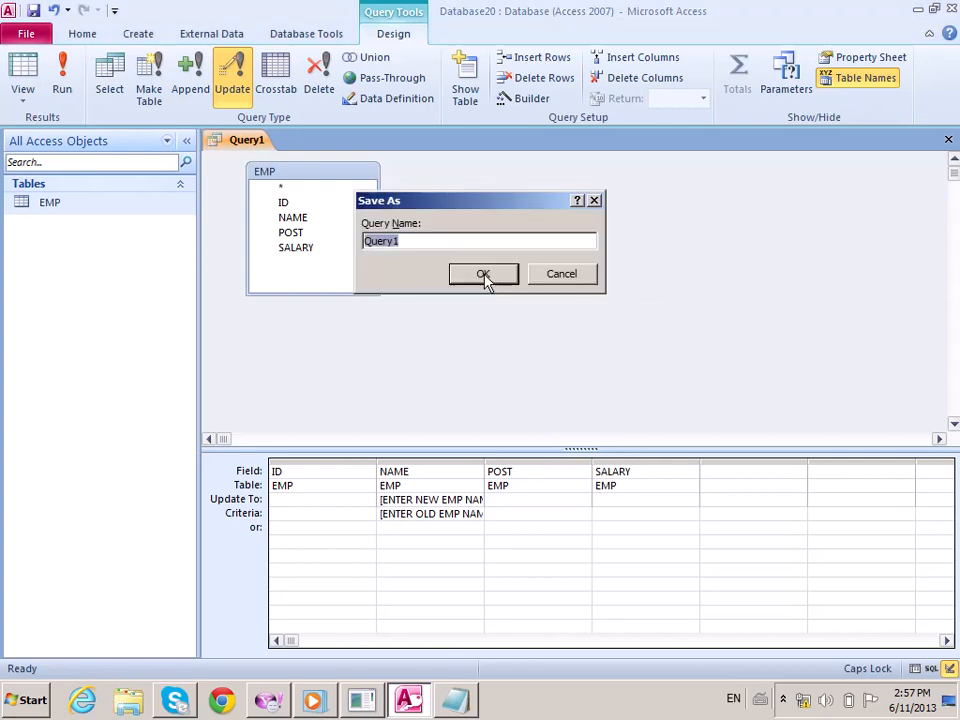
type("CHANGING BY")
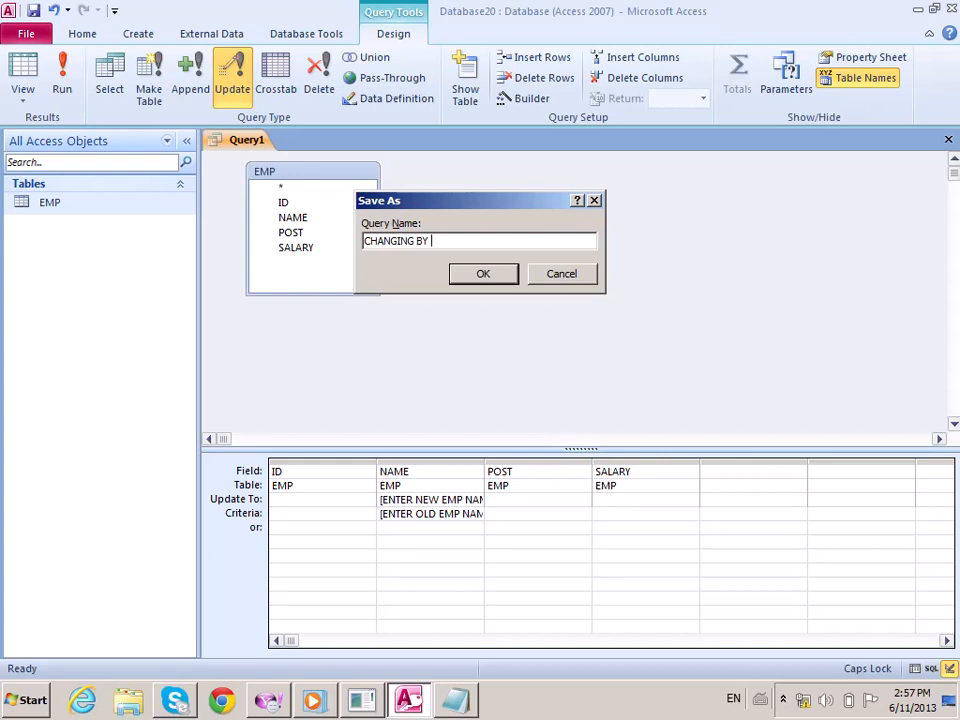
type(" NAME")
left_click(483, 273)
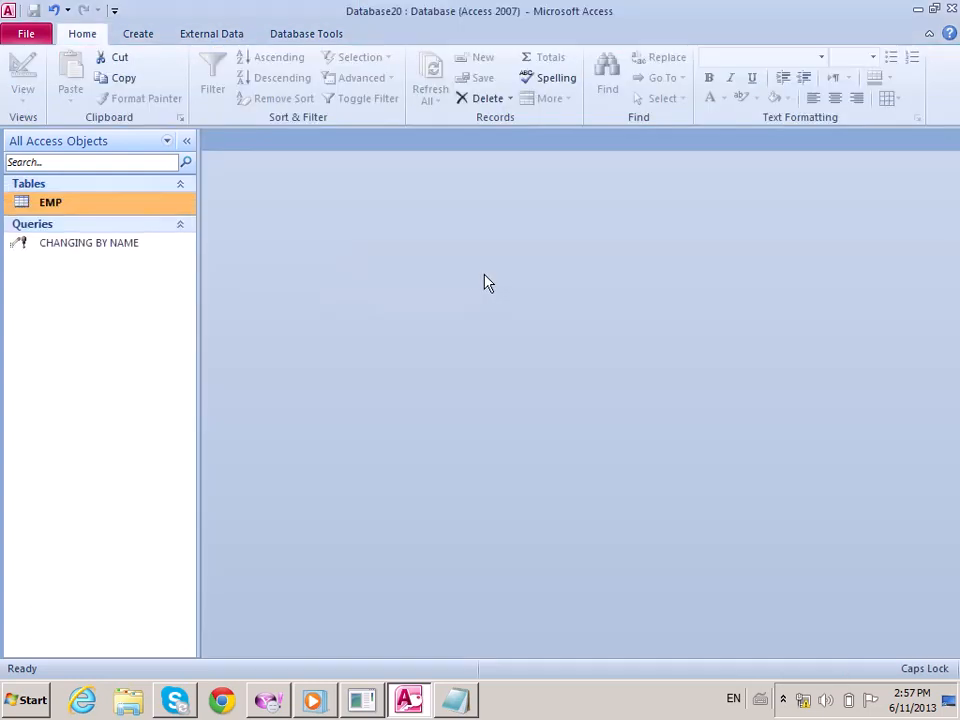
Open the EMP table, check the employee name in the second record, and close the table.
double_click(90, 202)
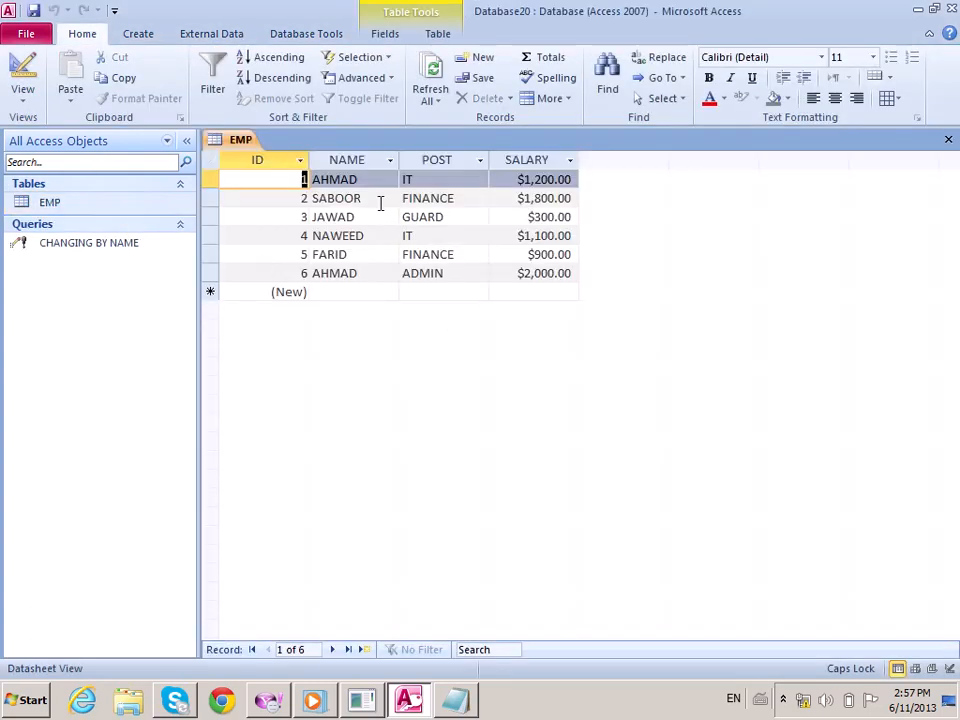
left_click_drag(375, 201, 236, 186)
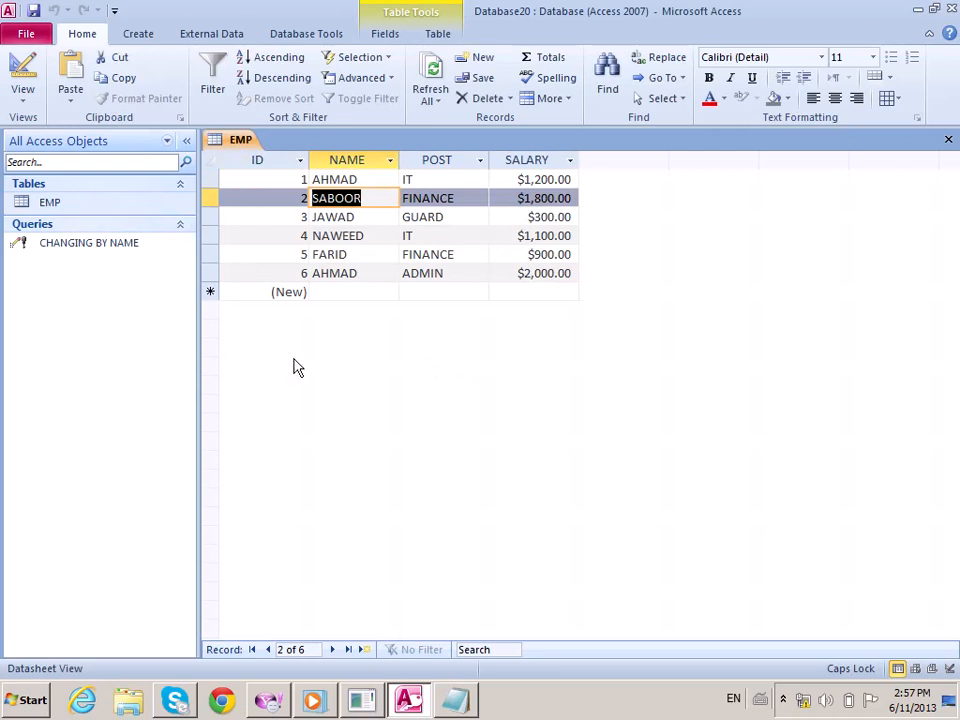
left_click(948, 139)
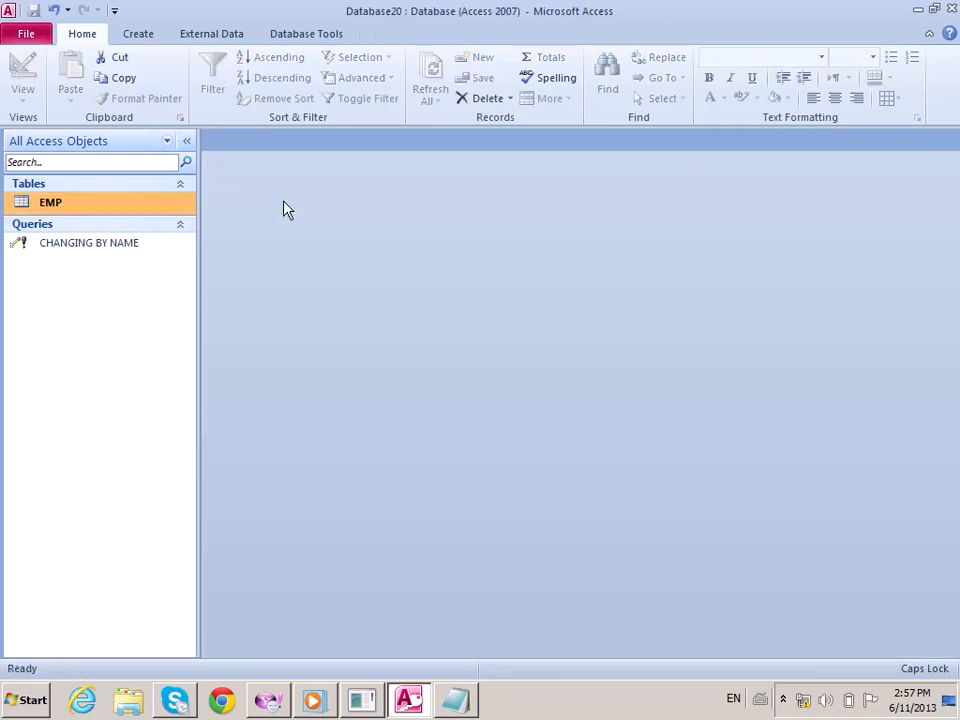
Run the CHANGING BY NAME query to replace the second employee's name with a new one, and check the EMP table.
left_click(134, 250)
double_click(138, 258)
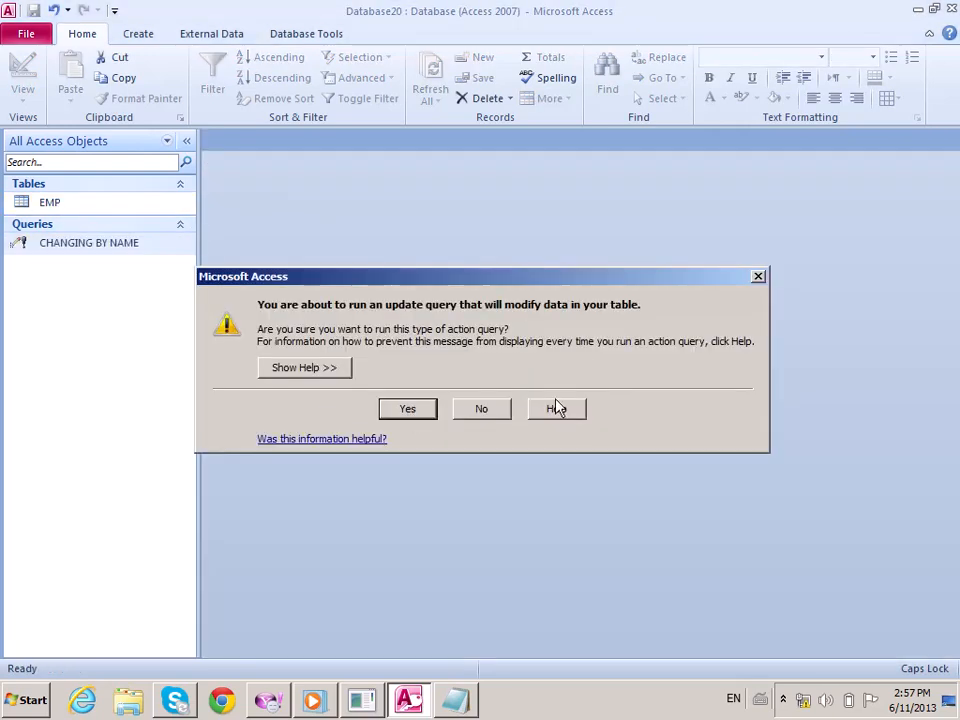
left_click(410, 410)
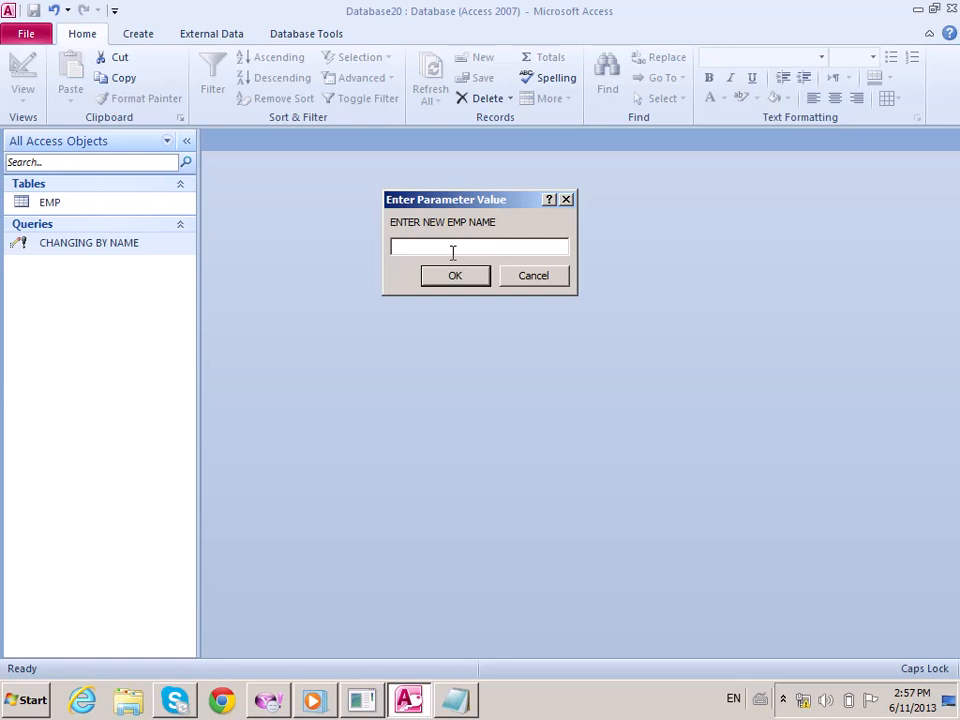
type("GHAFO")
left_click(455, 275)
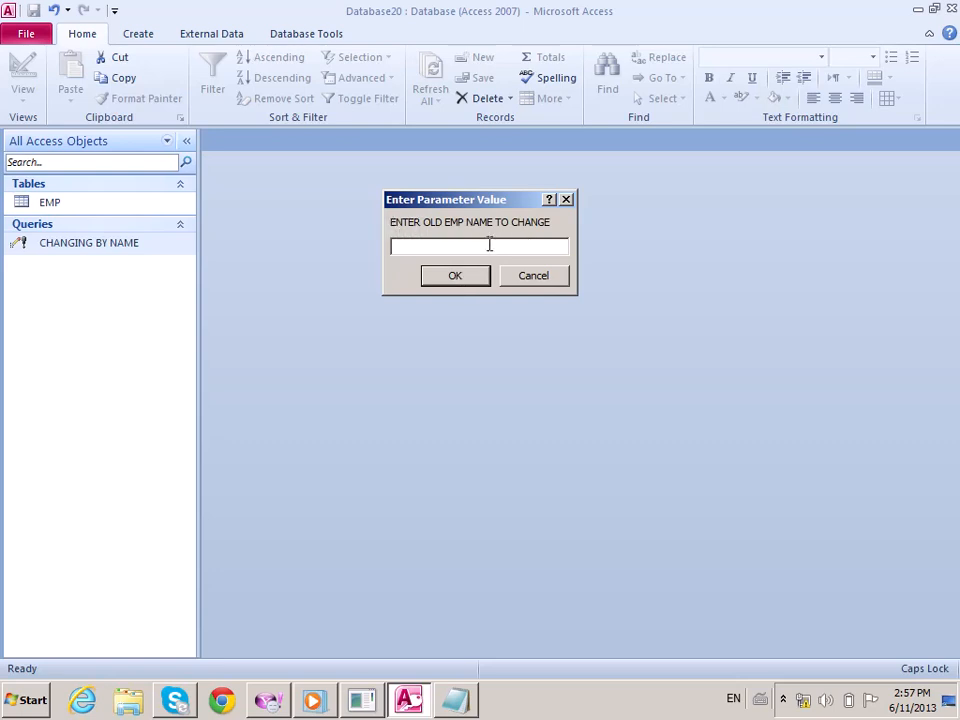
type("SABOOR")
key("Return")
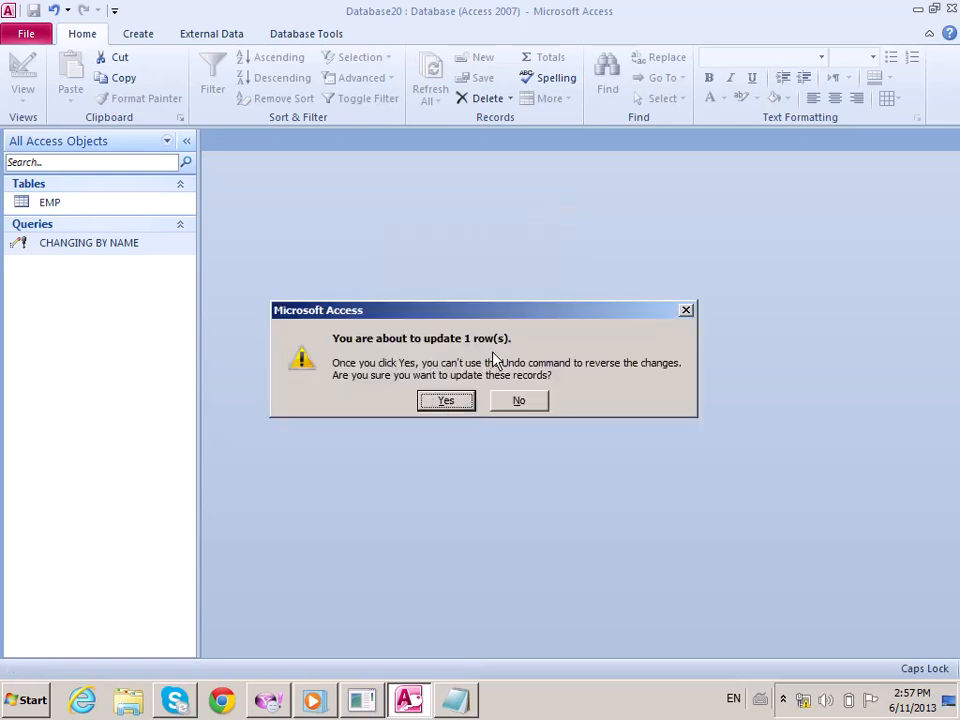
left_click(447, 402)
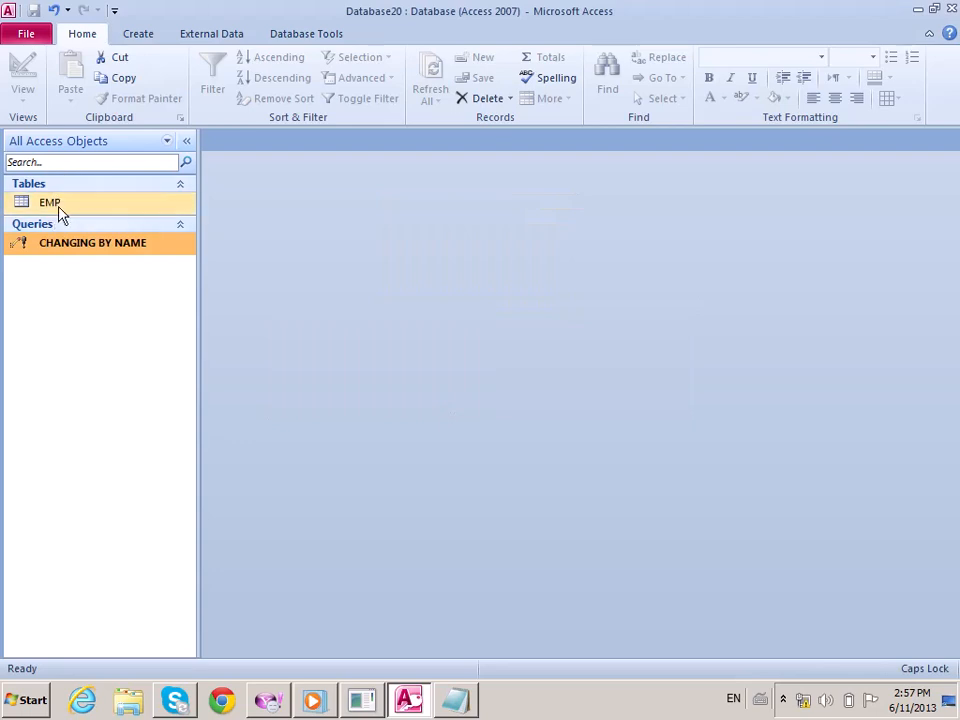
double_click(58, 208)
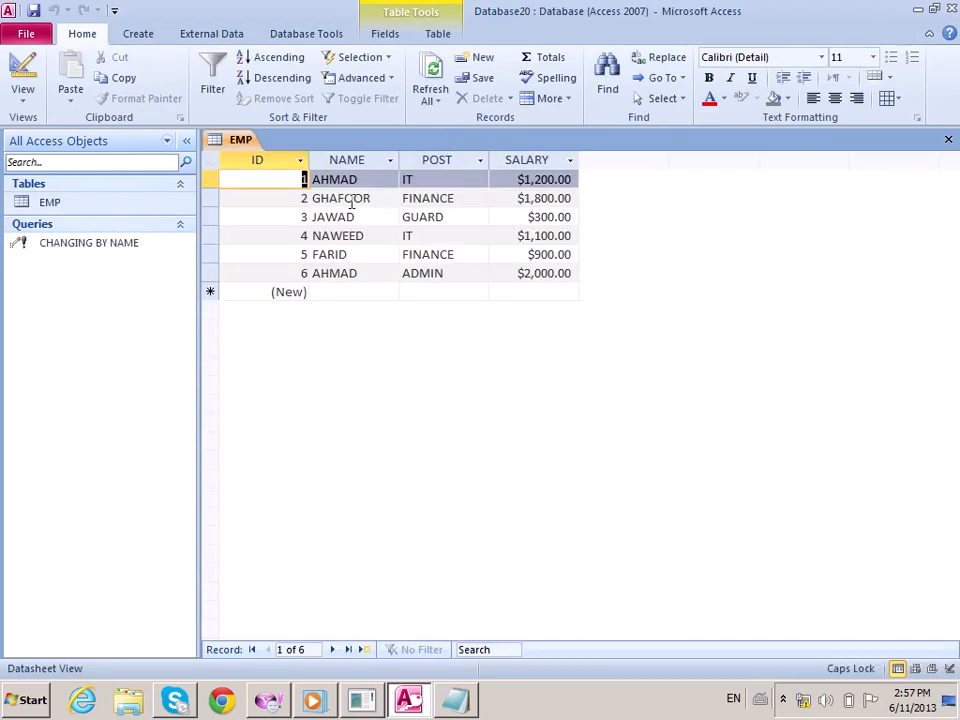
Check the name and salary in the second record of the EMP table, and close the table.
left_click_drag(377, 203, 276, 193)
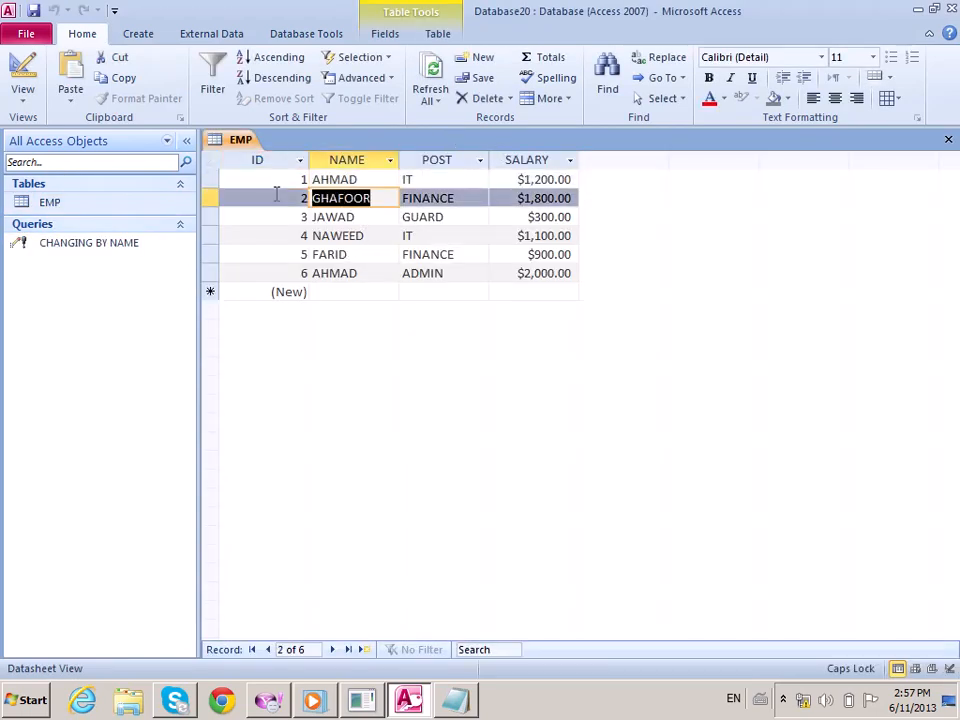
left_click(374, 198)
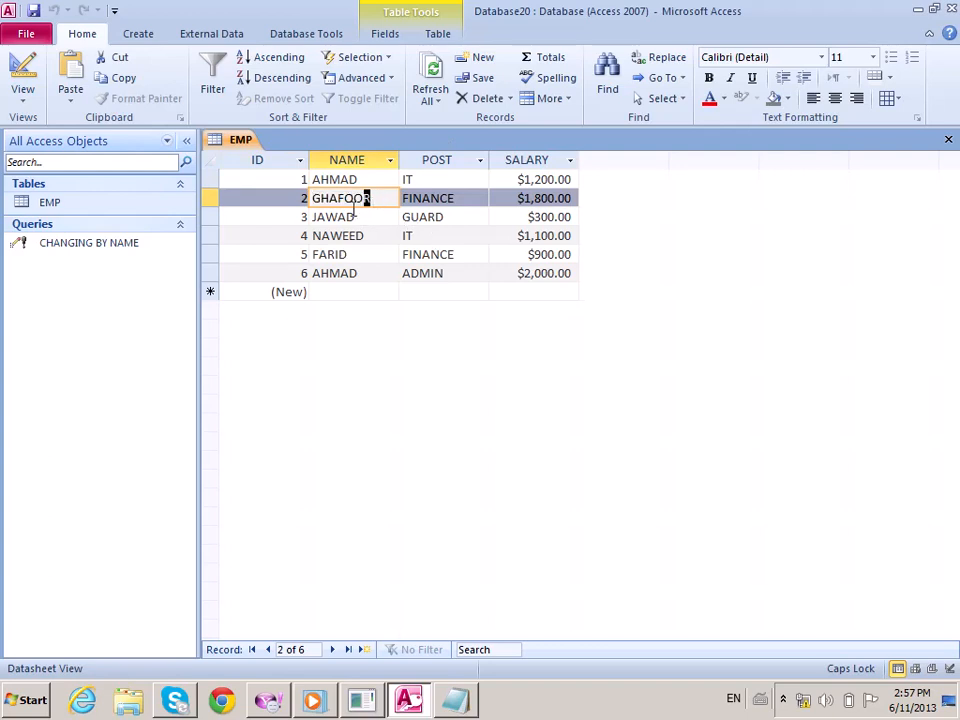
left_click_drag(322, 210, 291, 189)
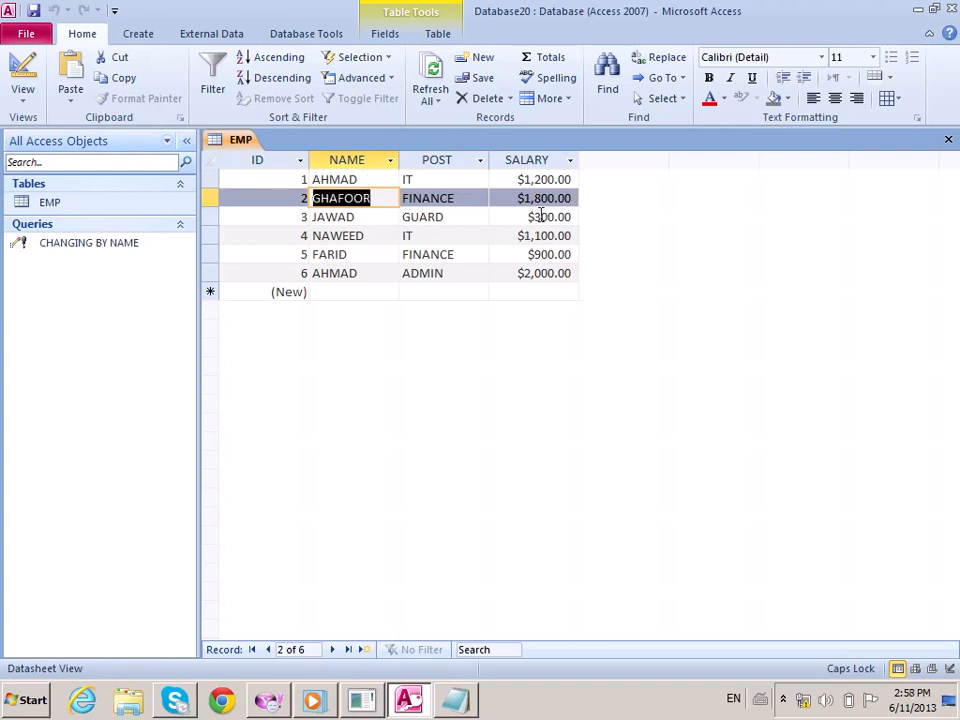
left_click_drag(491, 195, 594, 210)
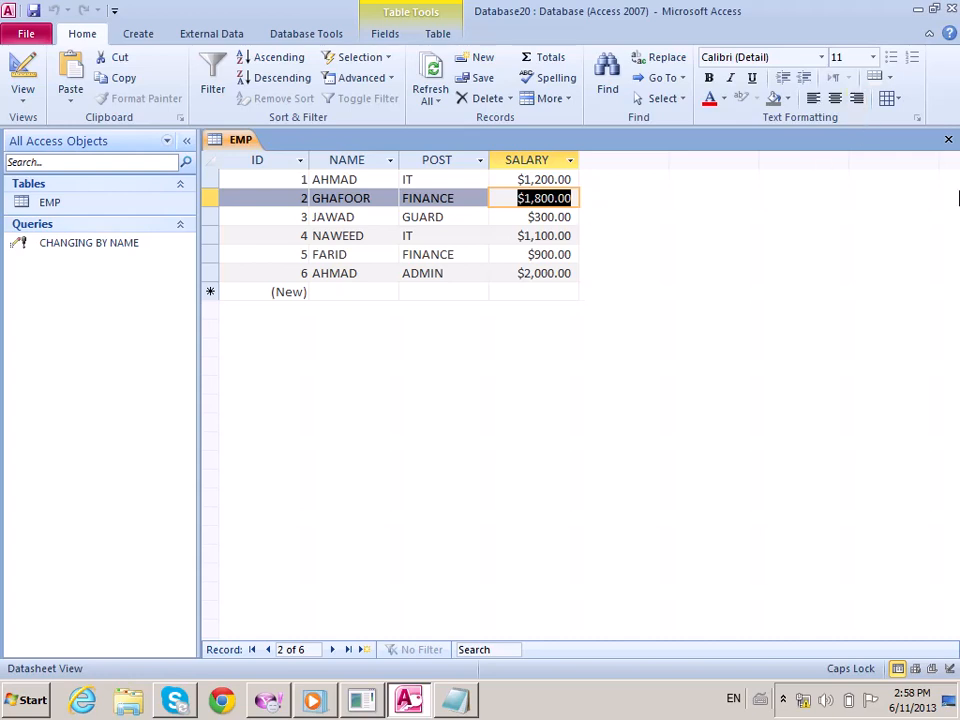
left_click(948, 139)
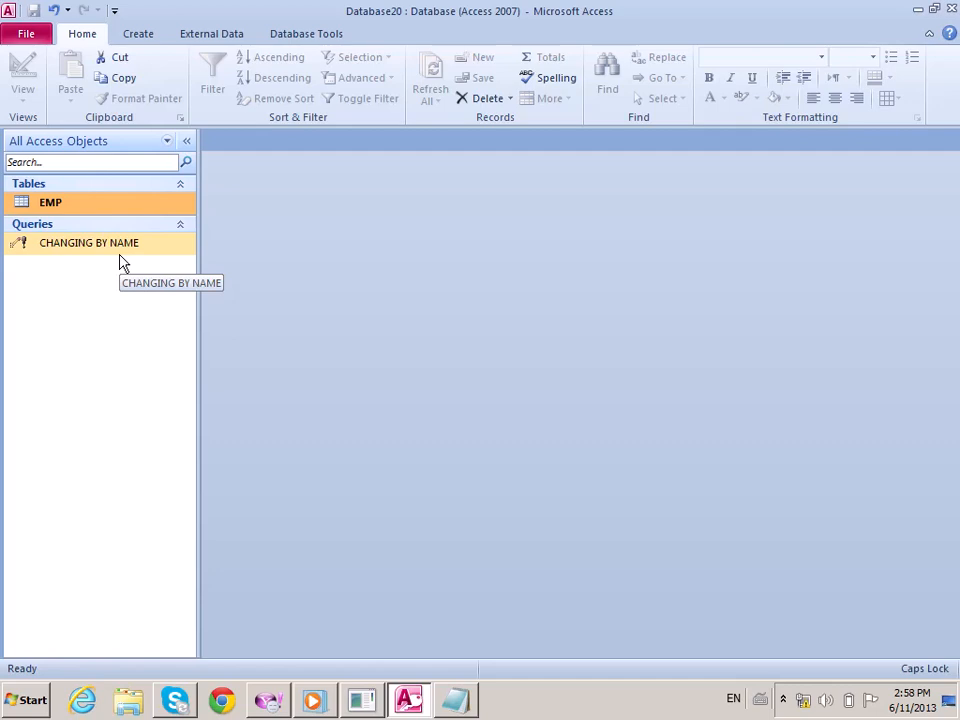
Create a query in design view based on the EMP table with the fields ID, NAME, POST and SALARY.
left_click(140, 36)
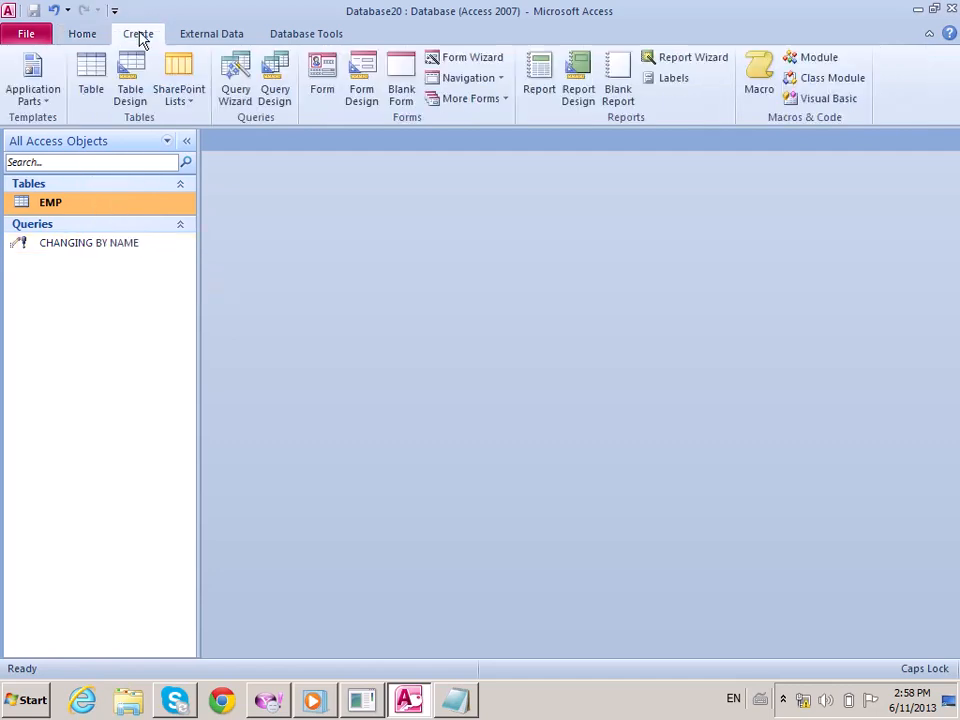
left_click(273, 100)
left_click(511, 657)
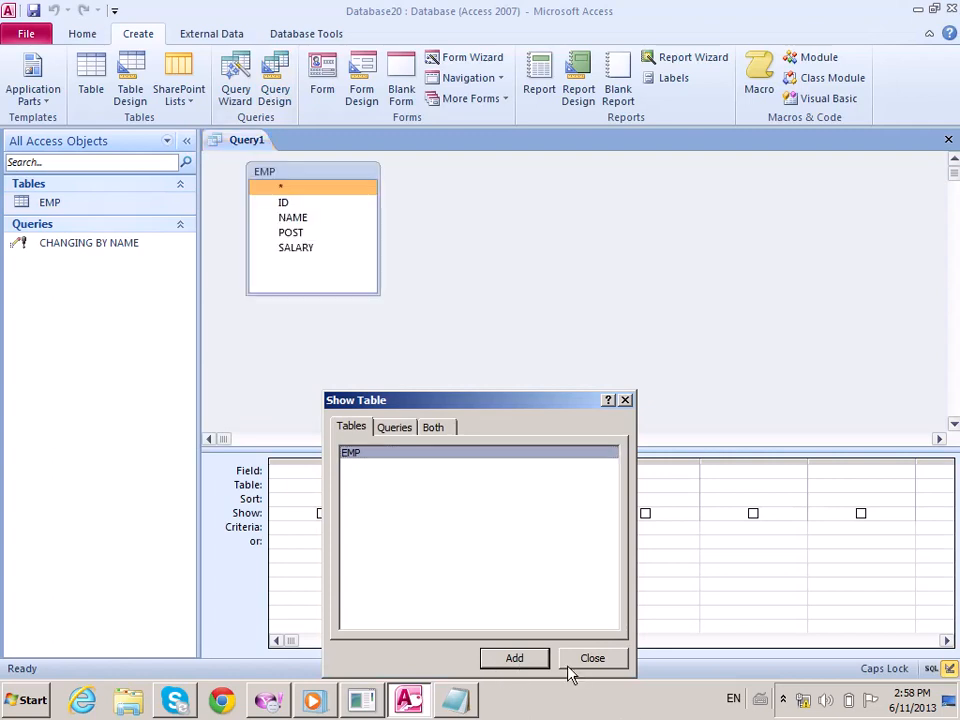
left_click(578, 660)
double_click(313, 174)
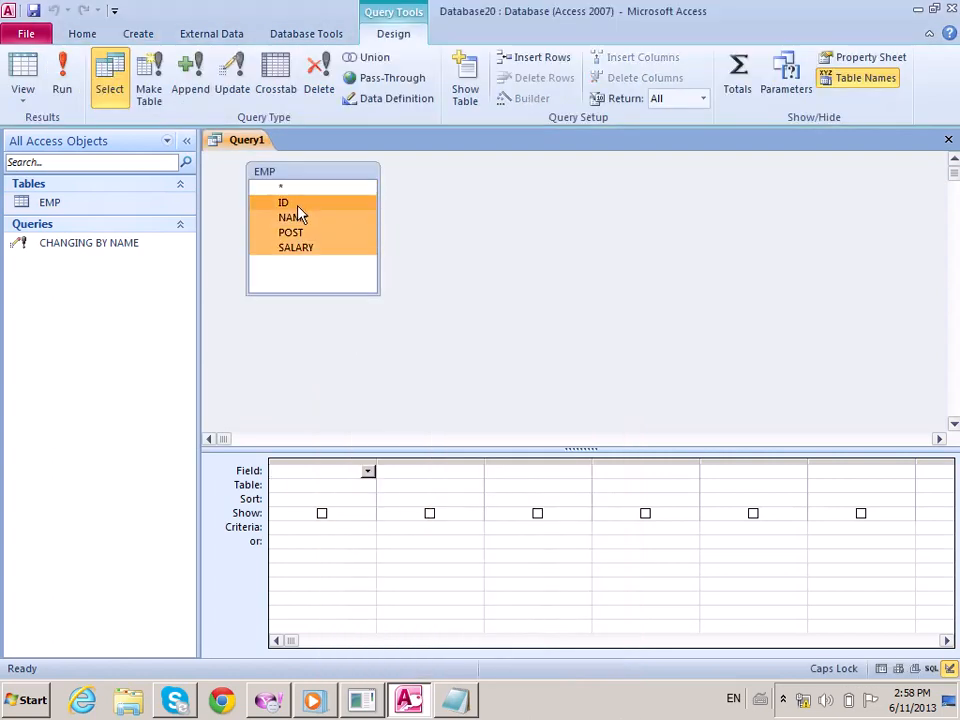
left_click_drag(298, 212, 325, 588)
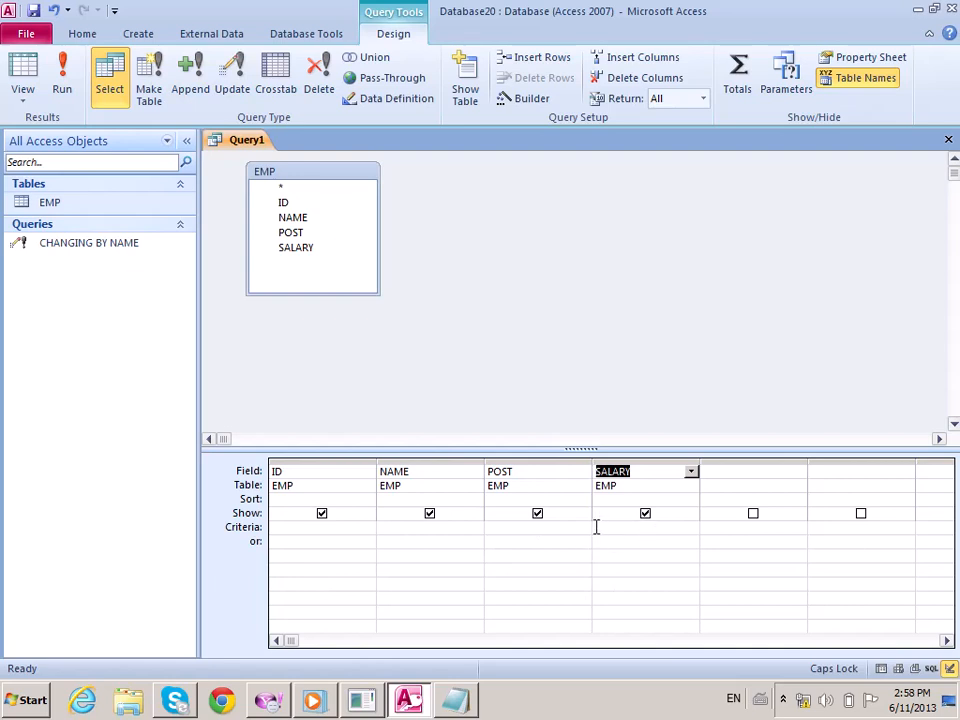
Convert the new query into an update query.
left_click(190, 72)
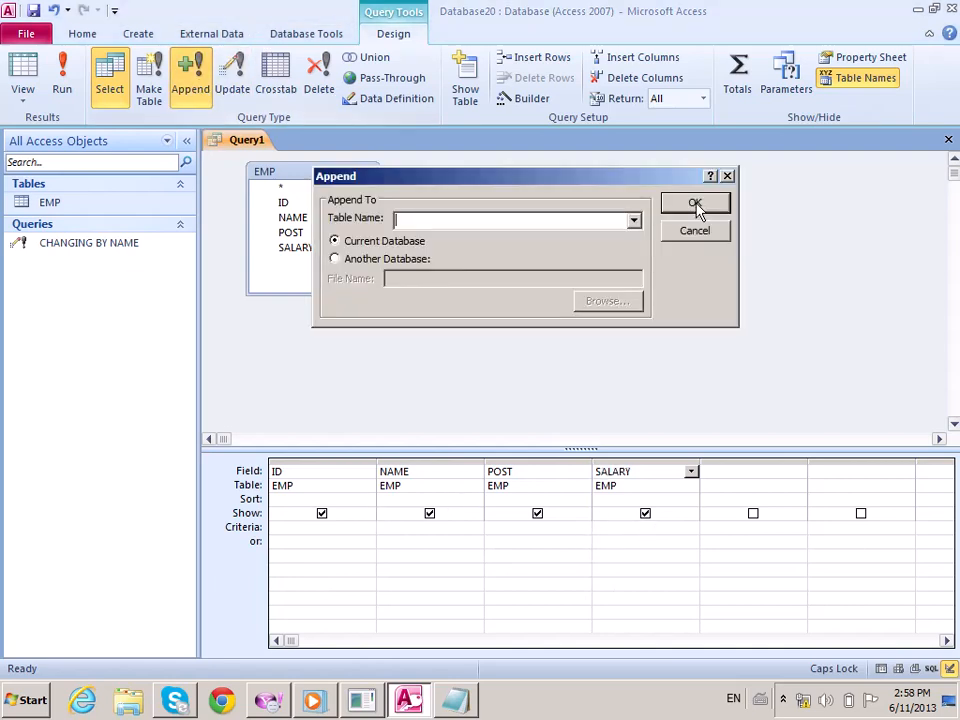
left_click(697, 232)
left_click(232, 80)
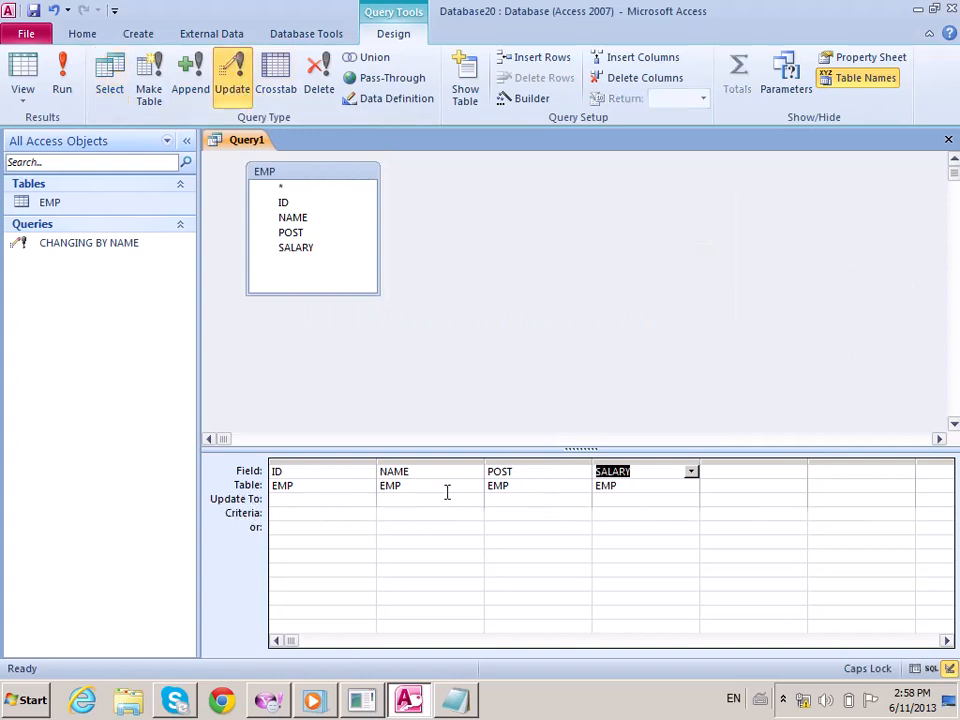
For the NAME field, set Update To to [ENTER NEW EMP NAME] and the criteria to [ENTER OLD EMP NAME TO CHANGE].
left_click(418, 502)
type("[ENT")
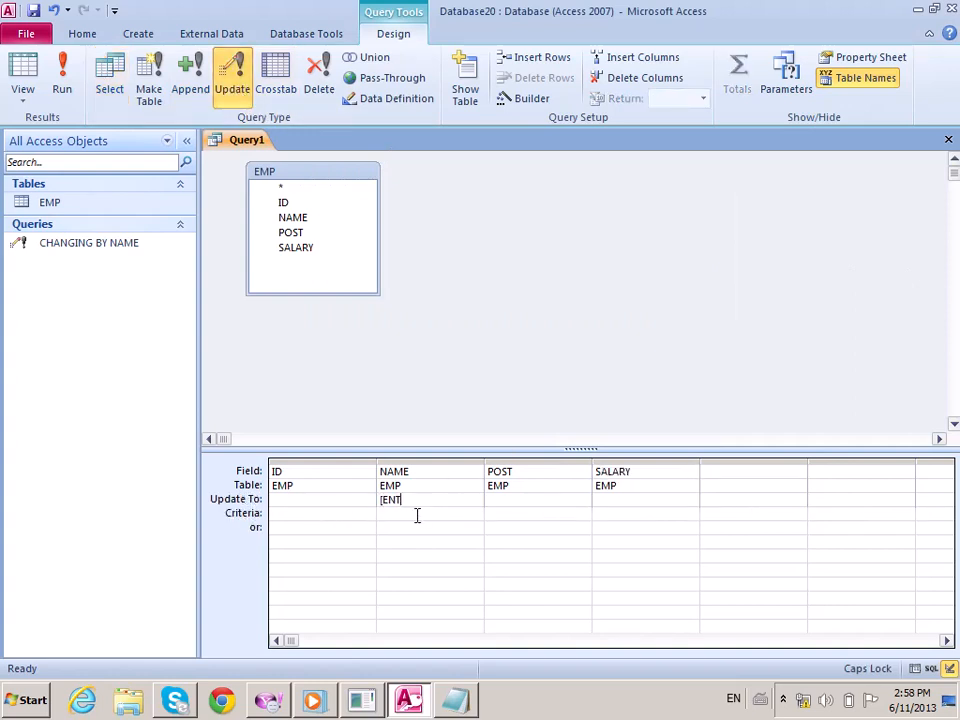
type("ER NEW EMP NAME")
left_click(417, 516)
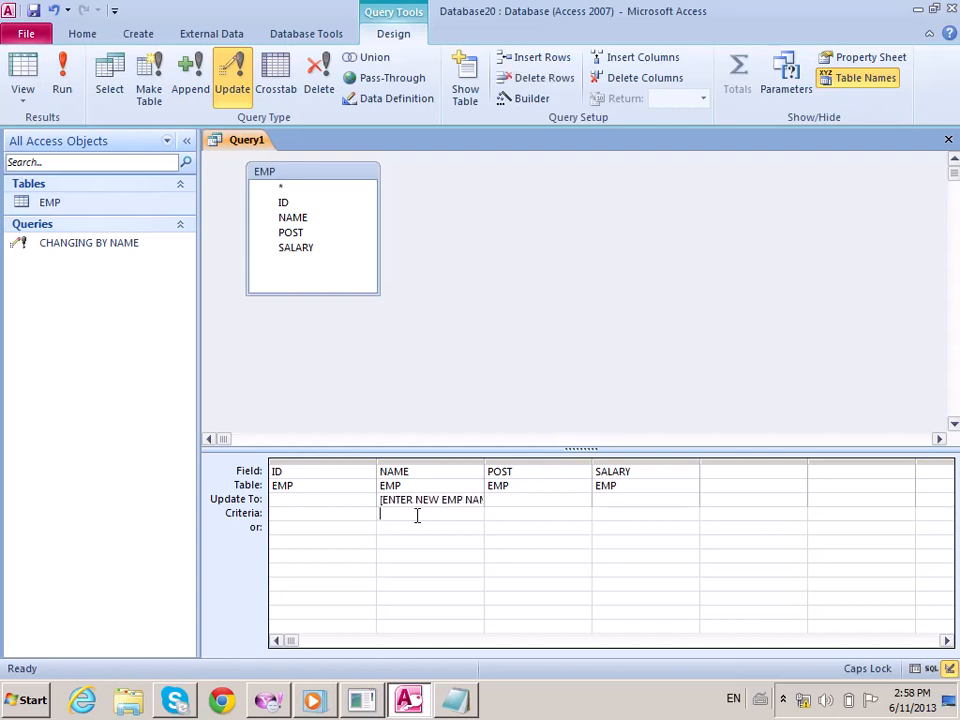
type("[ENTER OLD EMP ")
type("NAME TO CHANGE")
For the SALARY field, set Update To to [ENTER NEW EMP SALARY] and the criteria to [ENTER OLD EMP SALARY].
key("Right")
key("Up")
key("Right")
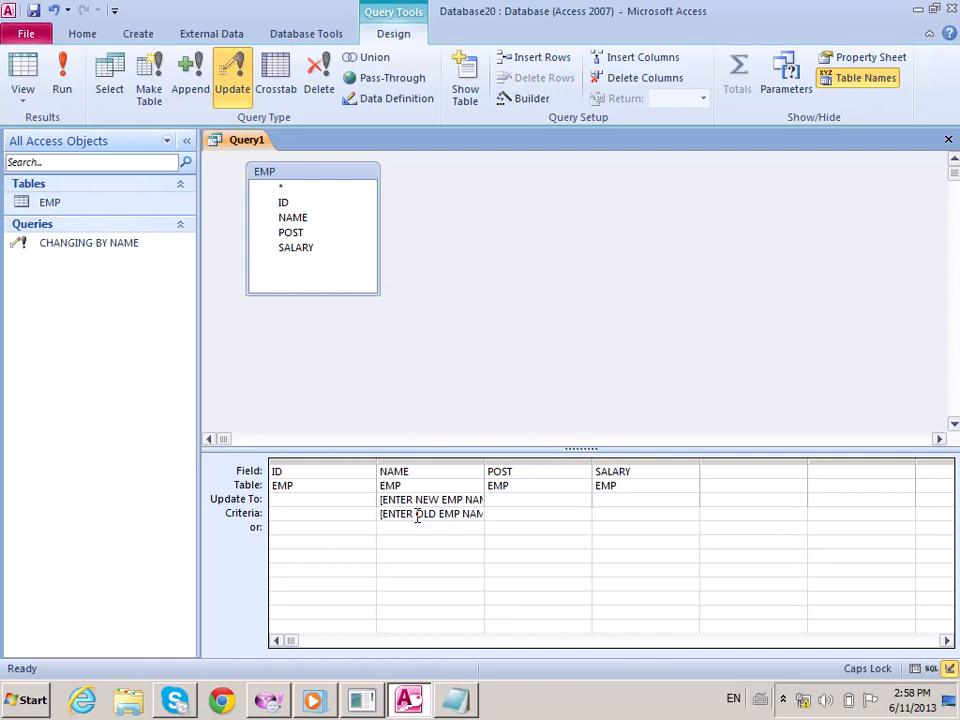
type("[ENTER NEW EMP ")
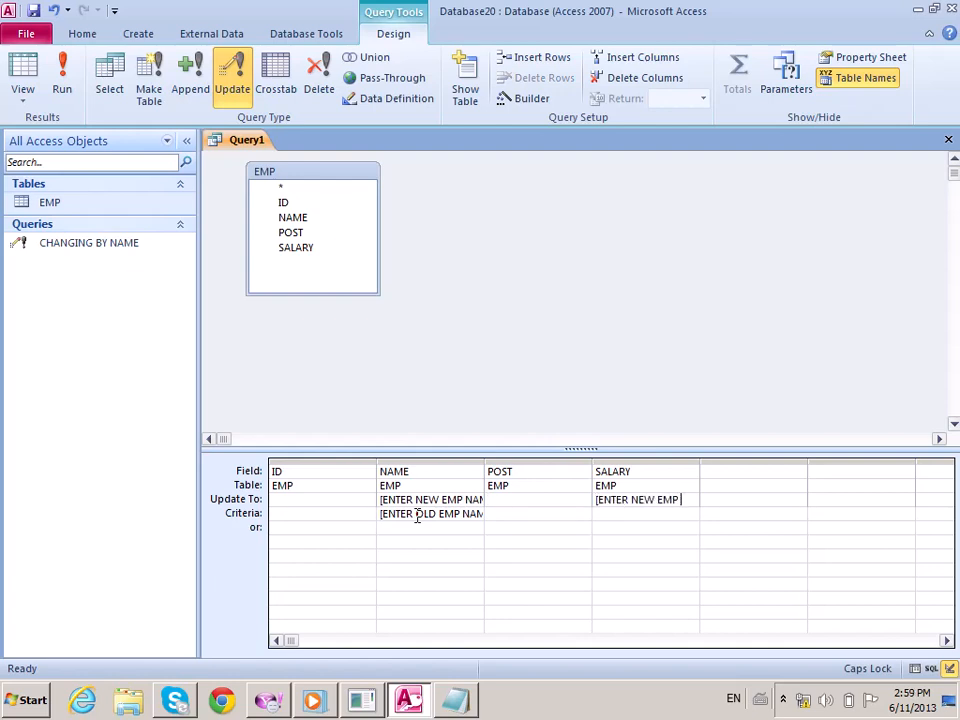
type("SALARY")
key("Down")
type("NTER ")
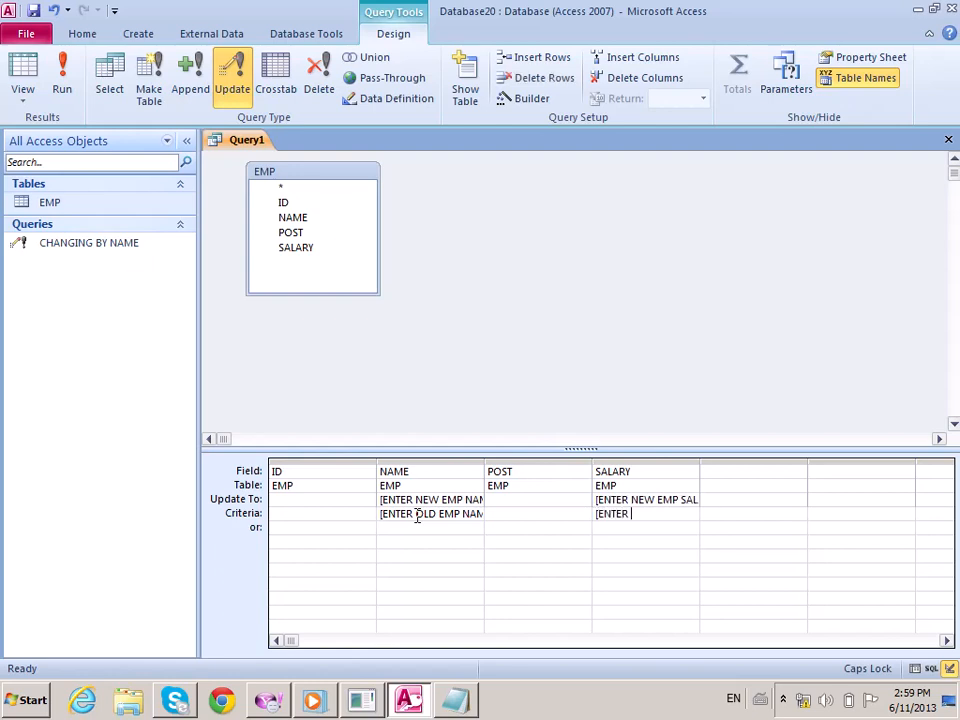
type("OLD EMP SALARY")
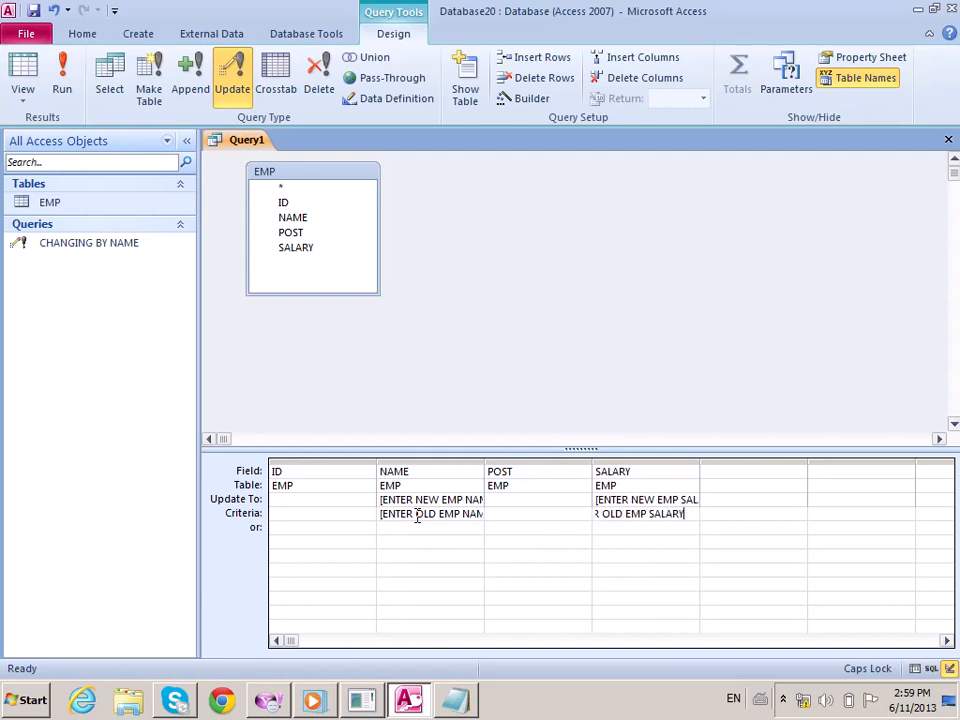
key("Down")
key("Left")
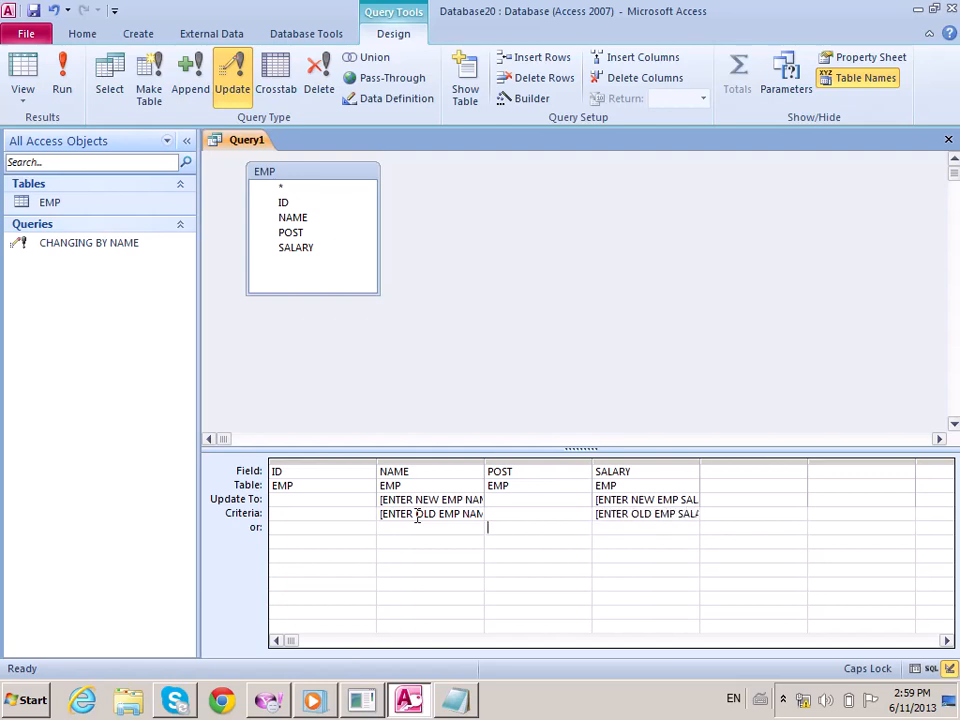
Close the update query and save it as CHANGING BY NAME AND POST.
key("Up")
key("Up")
key("Left")
key("Left")
key("Left")
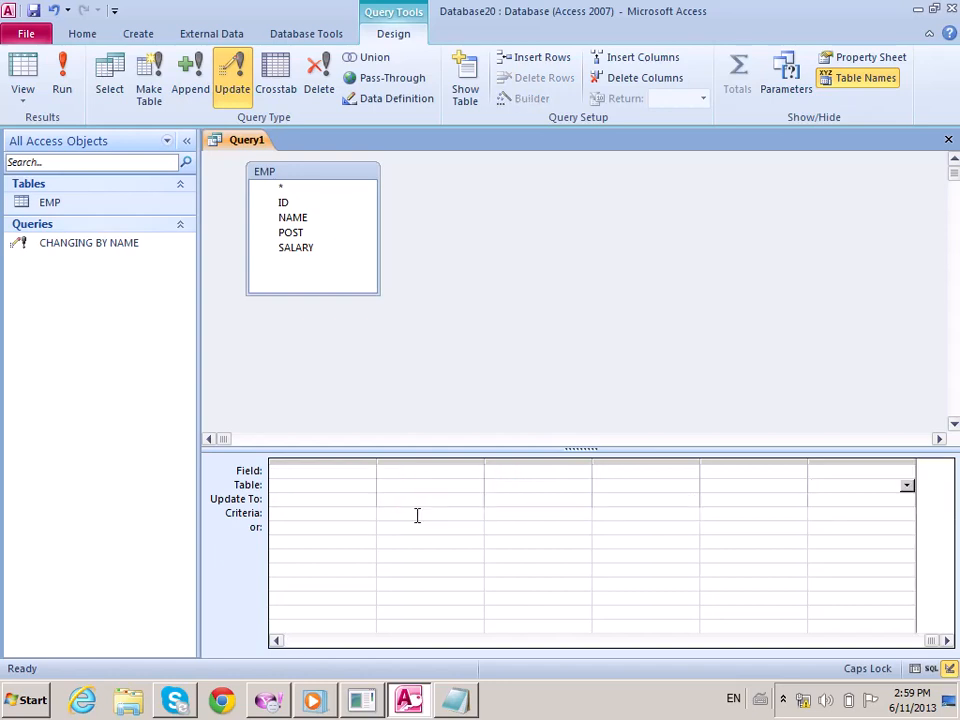
left_click_drag(934, 642, 219, 690)
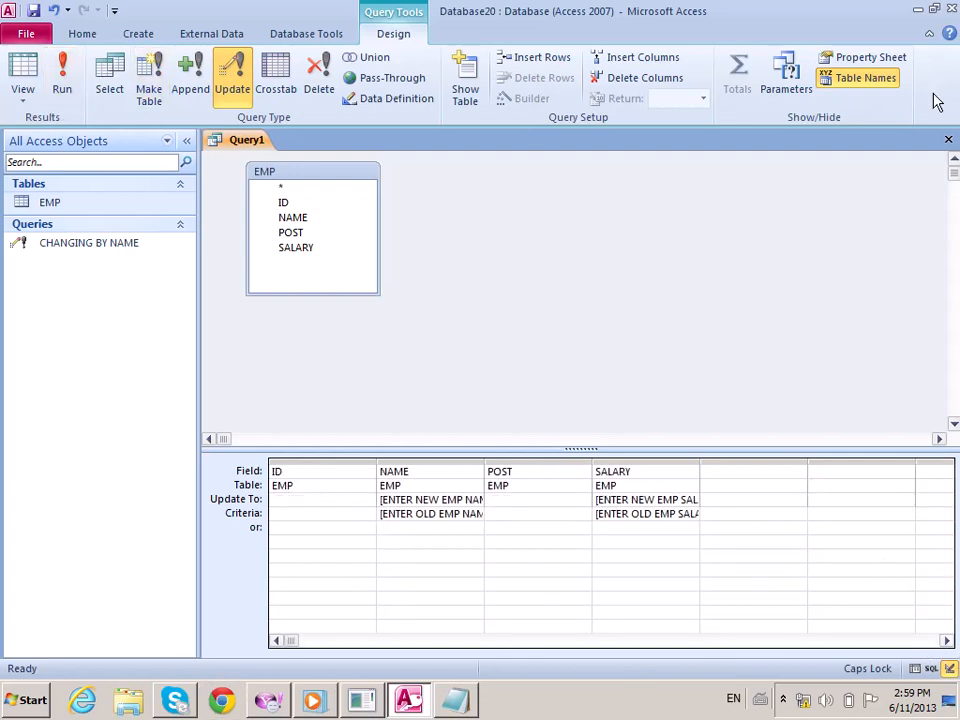
left_click(948, 139)
left_click(405, 388)
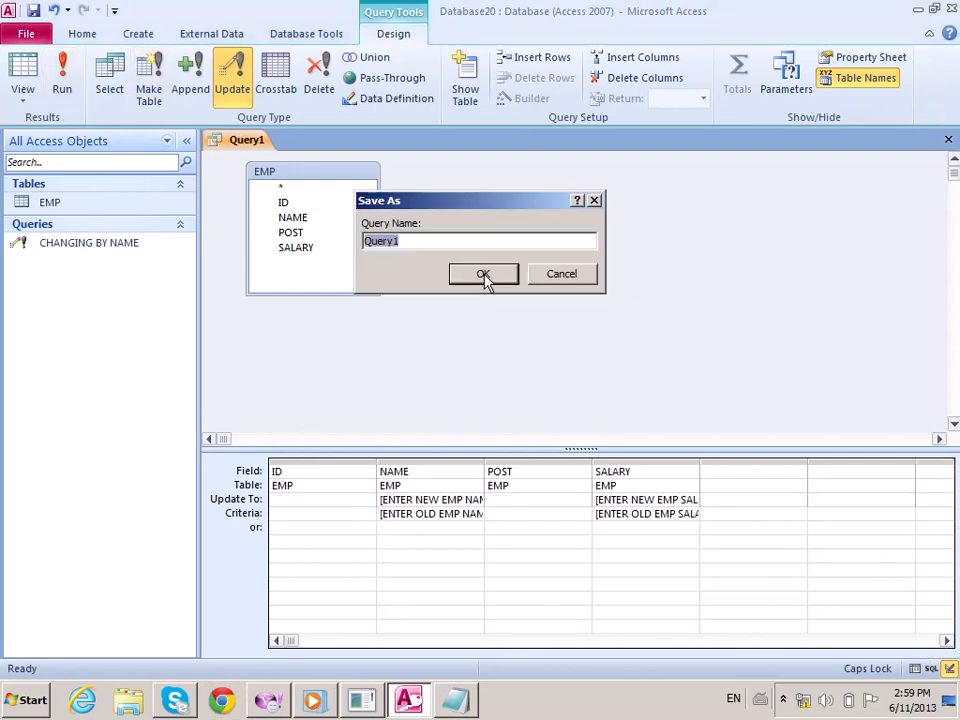
type("CHANGING")
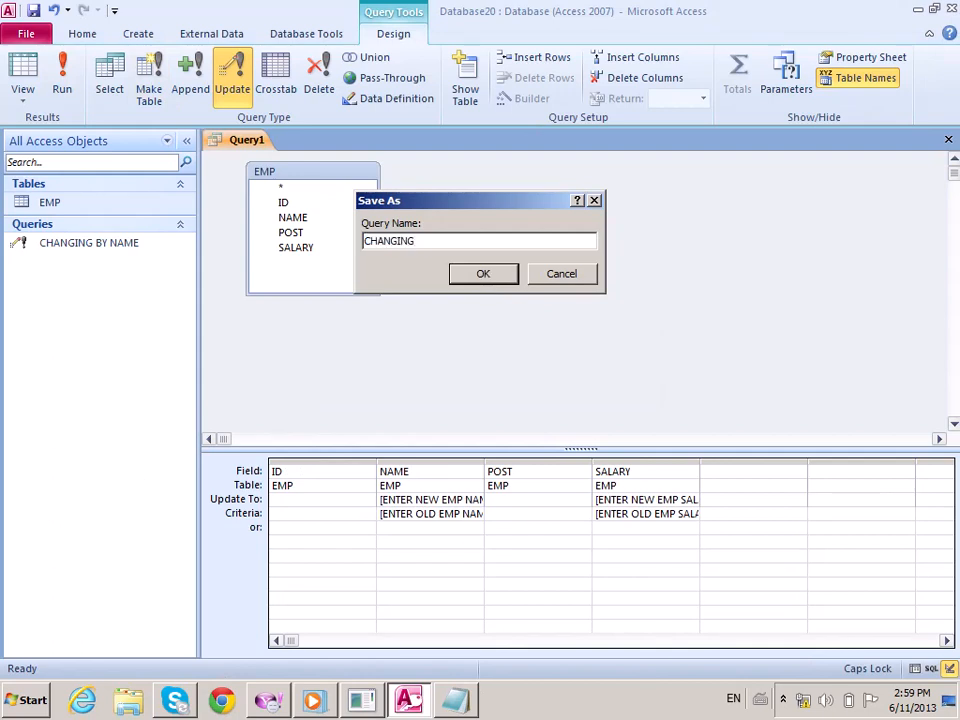
type(" BY NAME AND POST")
left_click(483, 277)
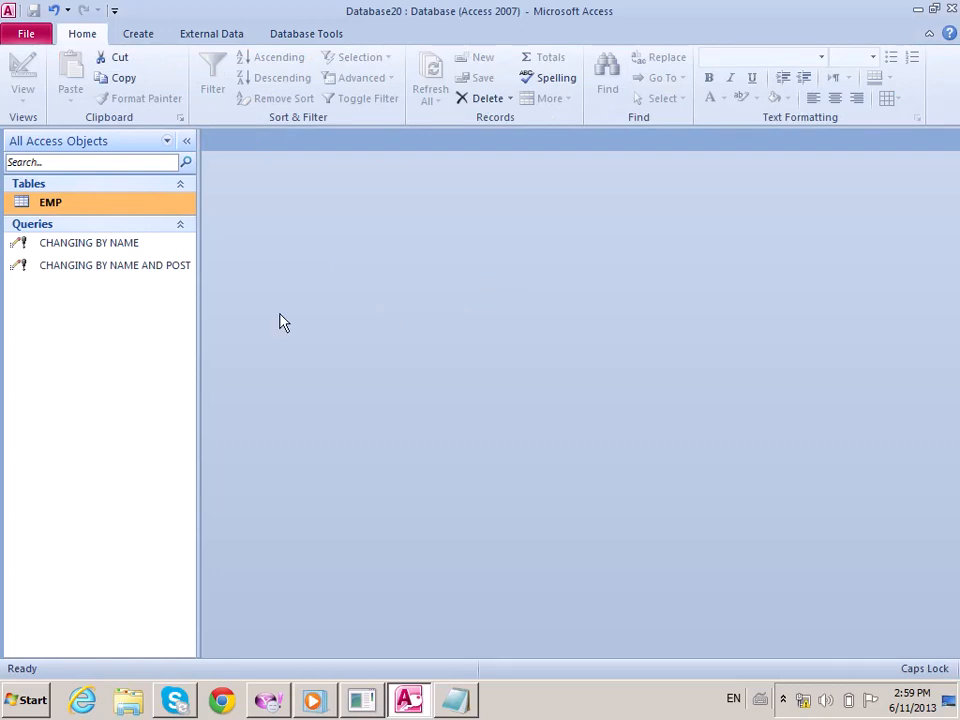
Rename the CHANGING BY NAME AND POST query as CHANGING BY NAME AND SALARY.
left_click(154, 270)
right_click(155, 269)
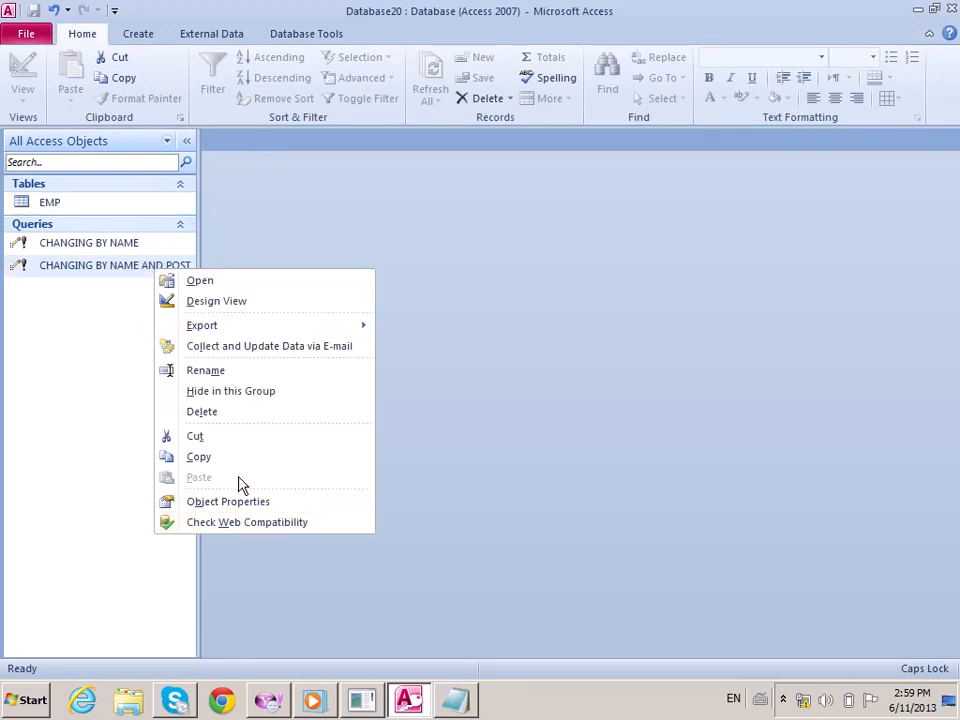
left_click(240, 372)
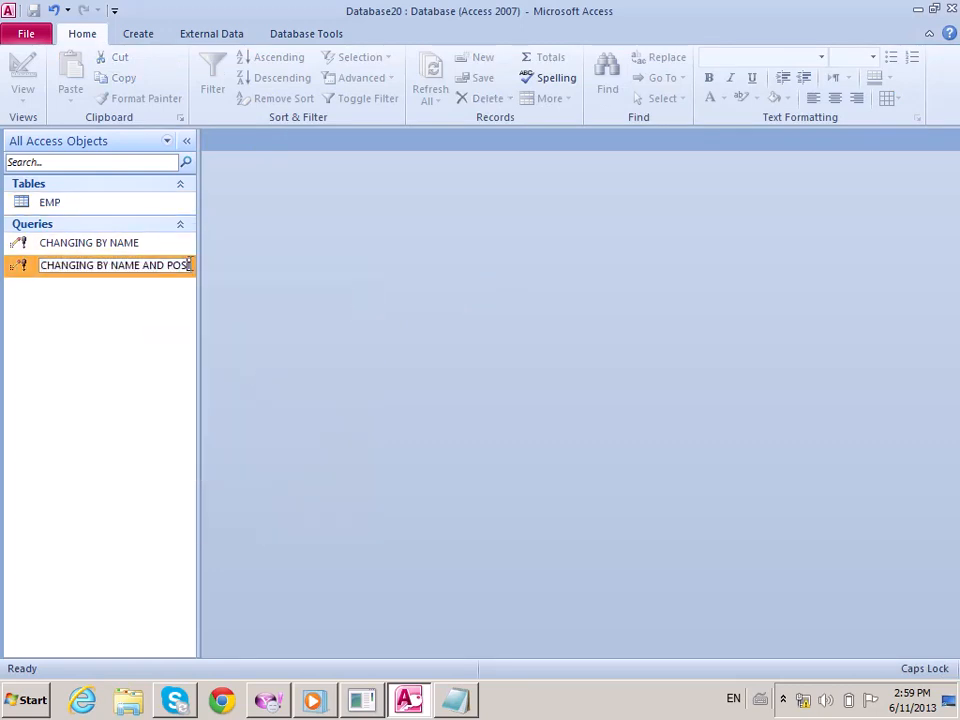
key("BackSpace")
key("BackSpace")
key("BackSpace")
key("BackSpace")
type("SALARY")
key("Return")
Start the CHANGING BY NAME AND SALARY query, cancel it, and check the fourth employee's record in the EMP table.
double_click(190, 266)
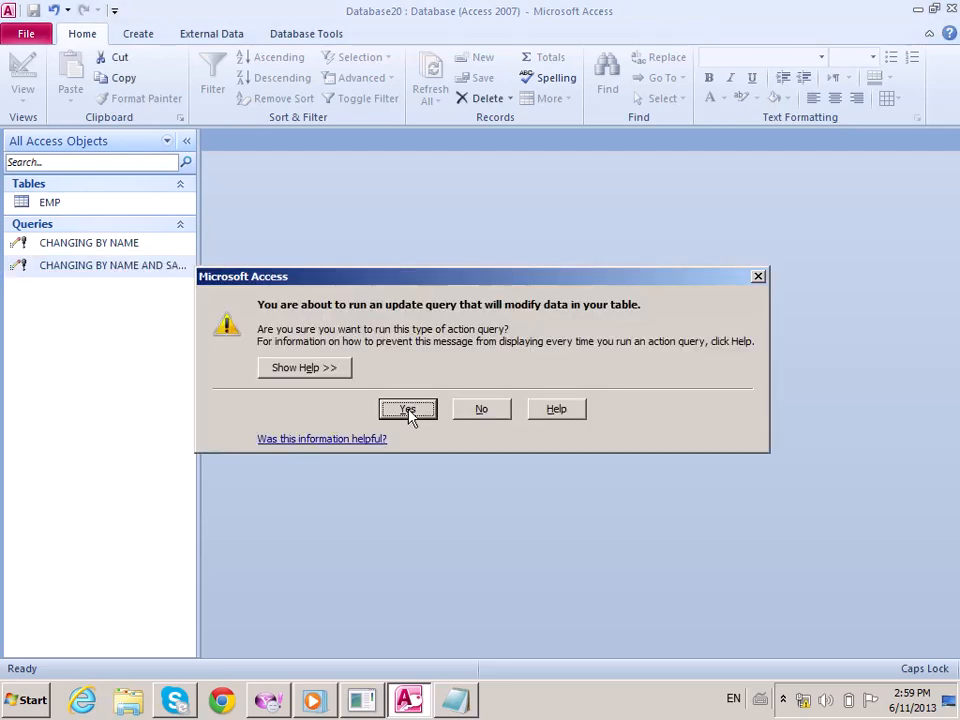
left_click(408, 410)
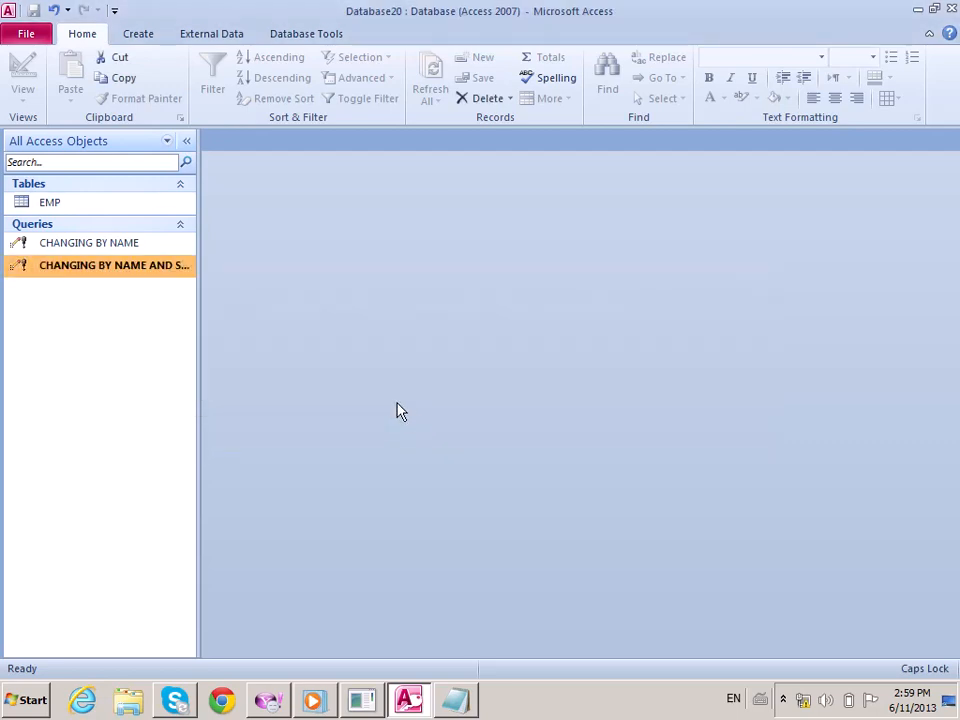
left_click(97, 204)
double_click(97, 204)
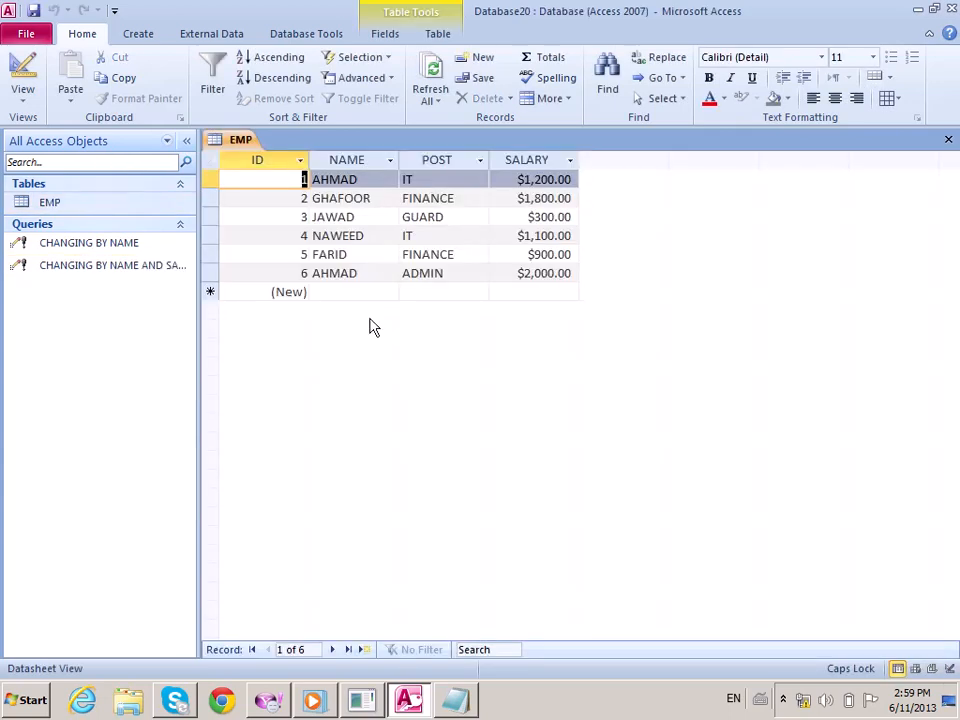
double_click(380, 235)
left_click_drag(381, 233, 266, 240)
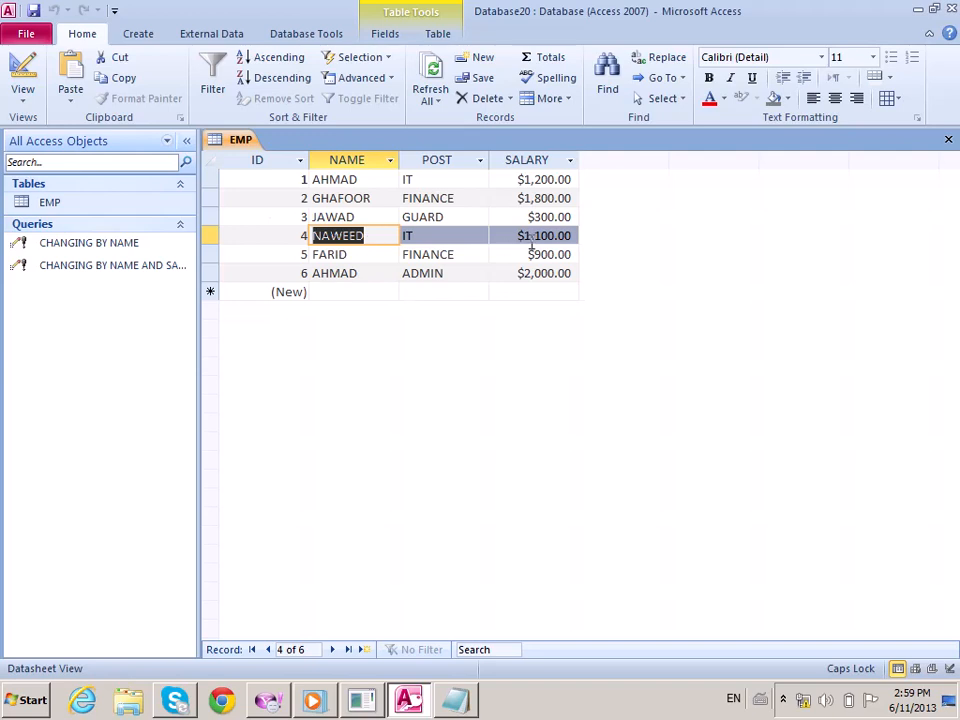
key("ctrl+w")
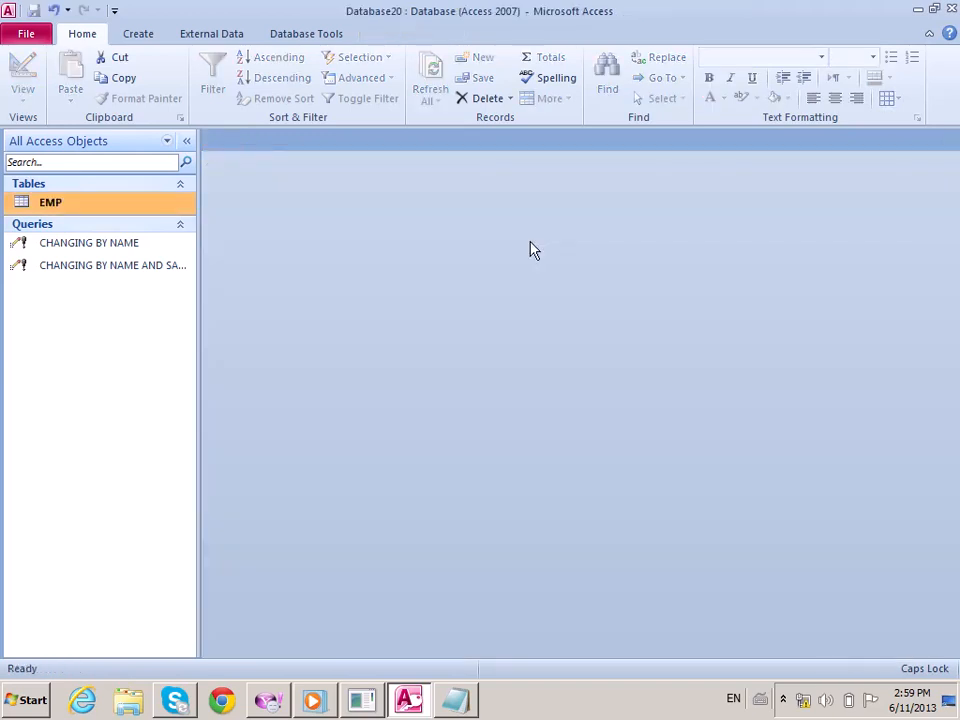
Run the CHANGING BY NAME AND SALARY query and supply the new employee name and a new salary of 1000.
left_click(103, 268)
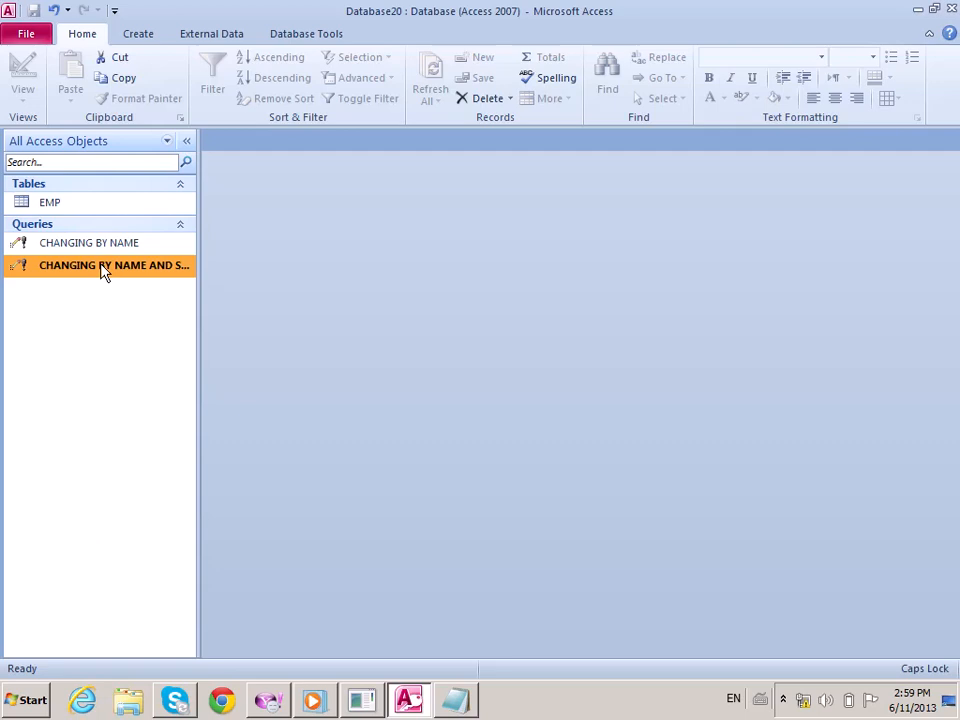
double_click(103, 268)
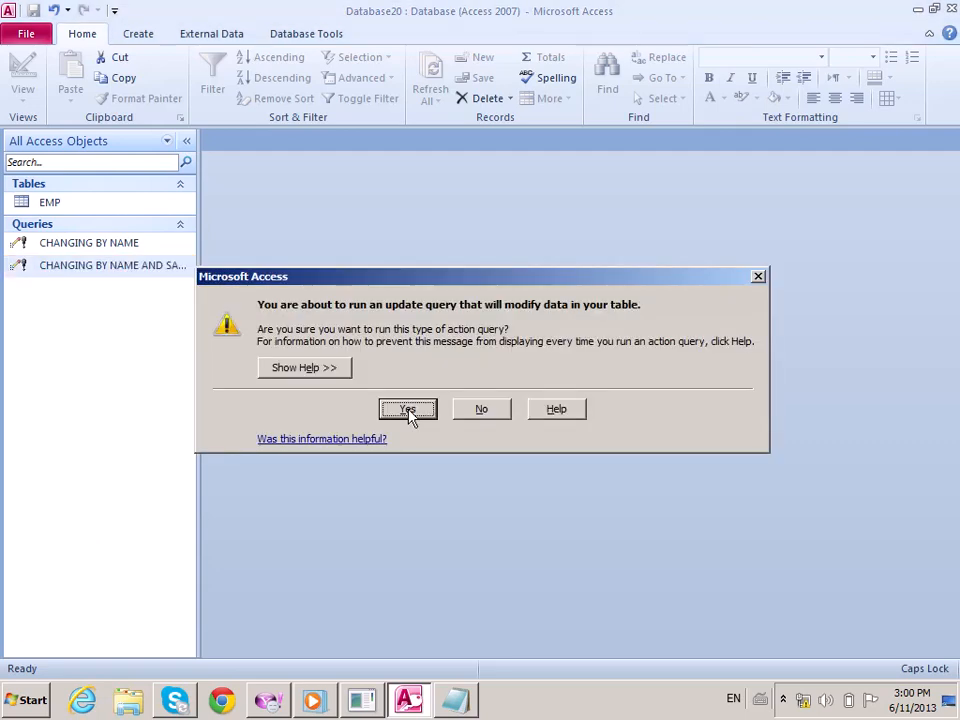
left_click(407, 410)
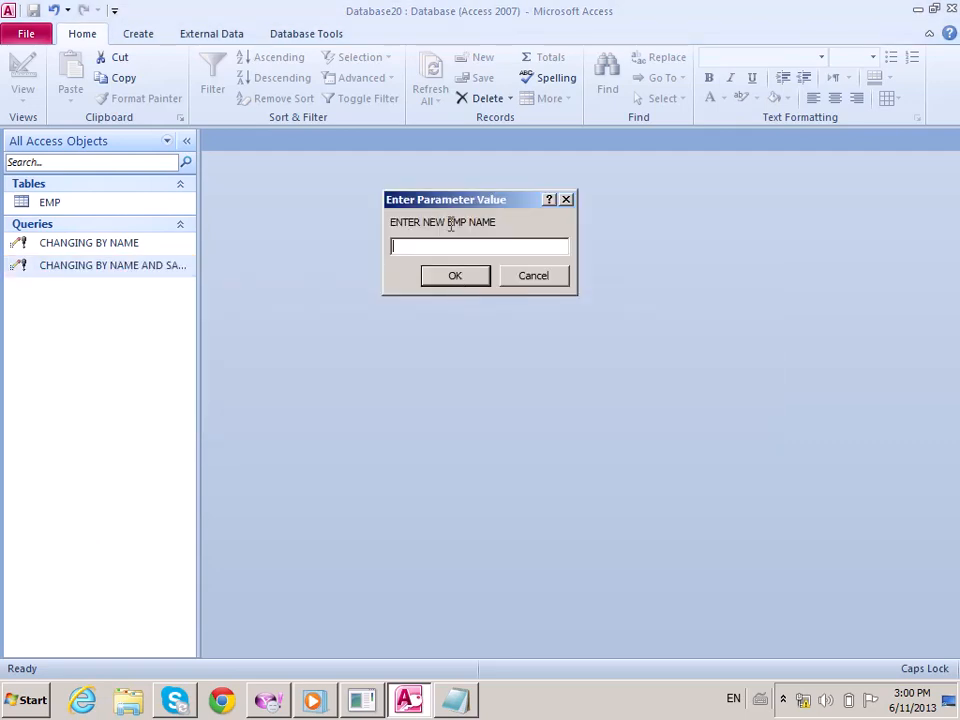
type("SAMIM")
left_click(456, 279)
type("1000")
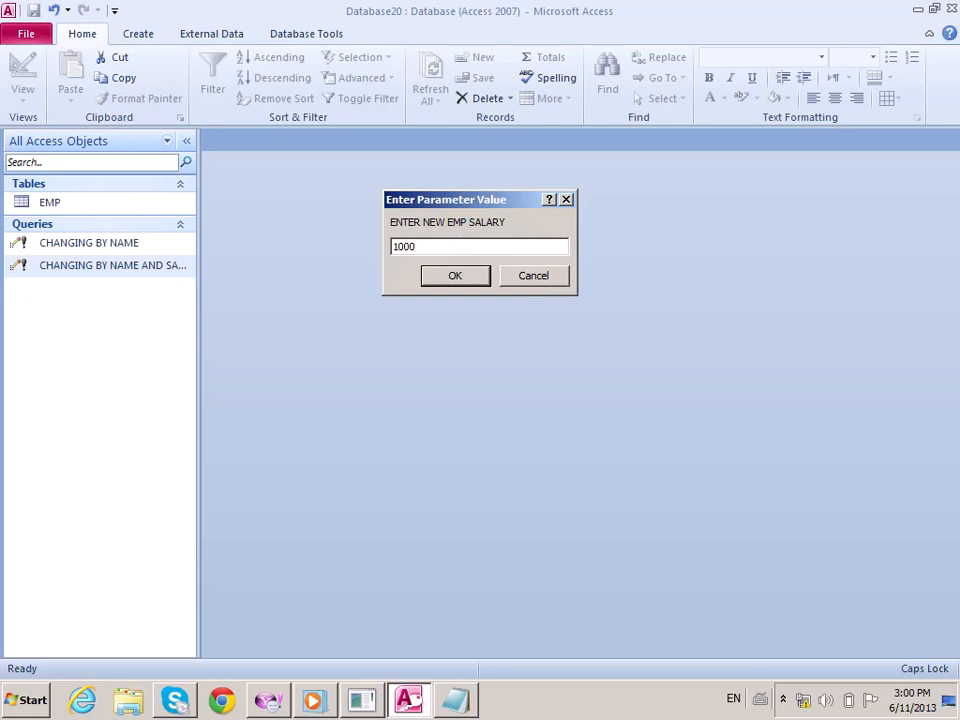
left_click(456, 279)
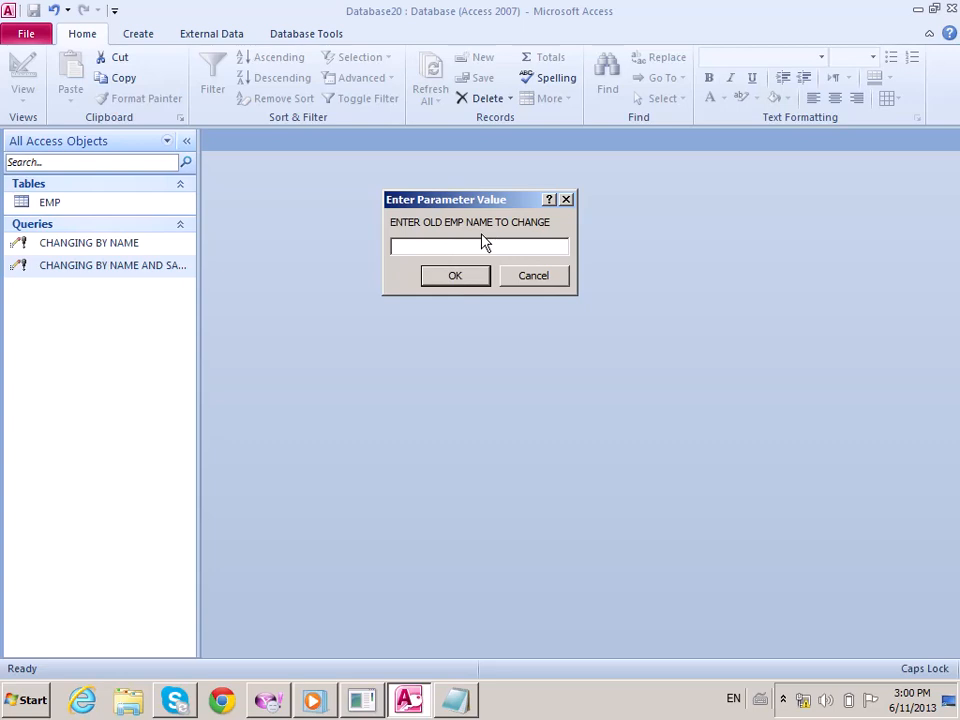
Supply the fourth employee's old name and 11000 as the old salary, and accept the record update.
type("NA")
type("VEED")
left_click(455, 279)
type("11000")
key("Return")
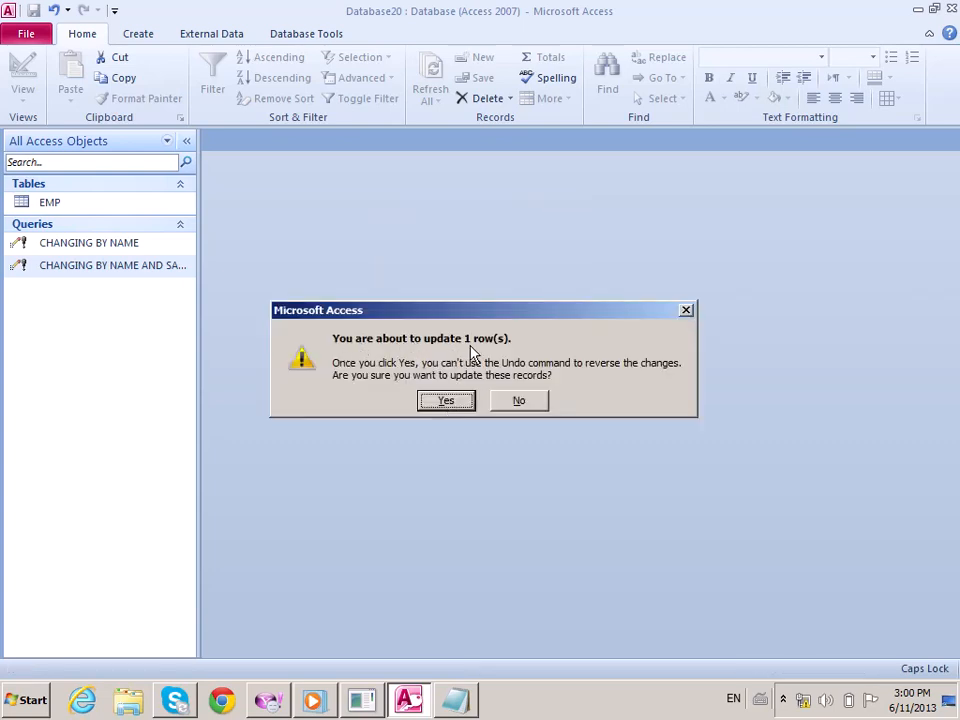
left_click(450, 404)
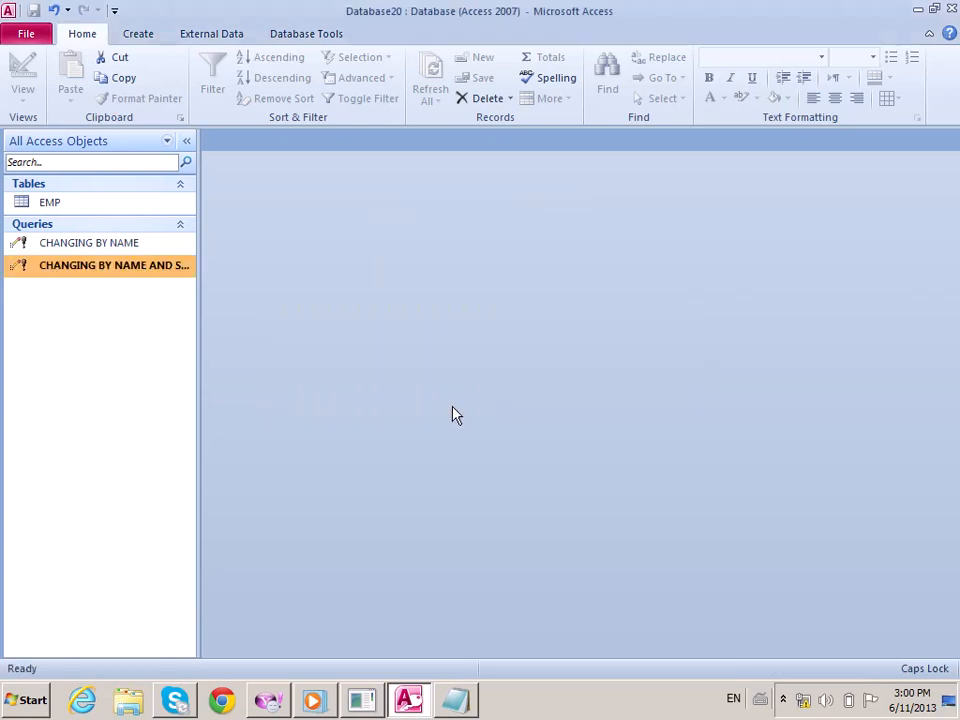
Check the fourth employee's name and salary and the sixth employee's record in the EMP table.
double_click(103, 206)
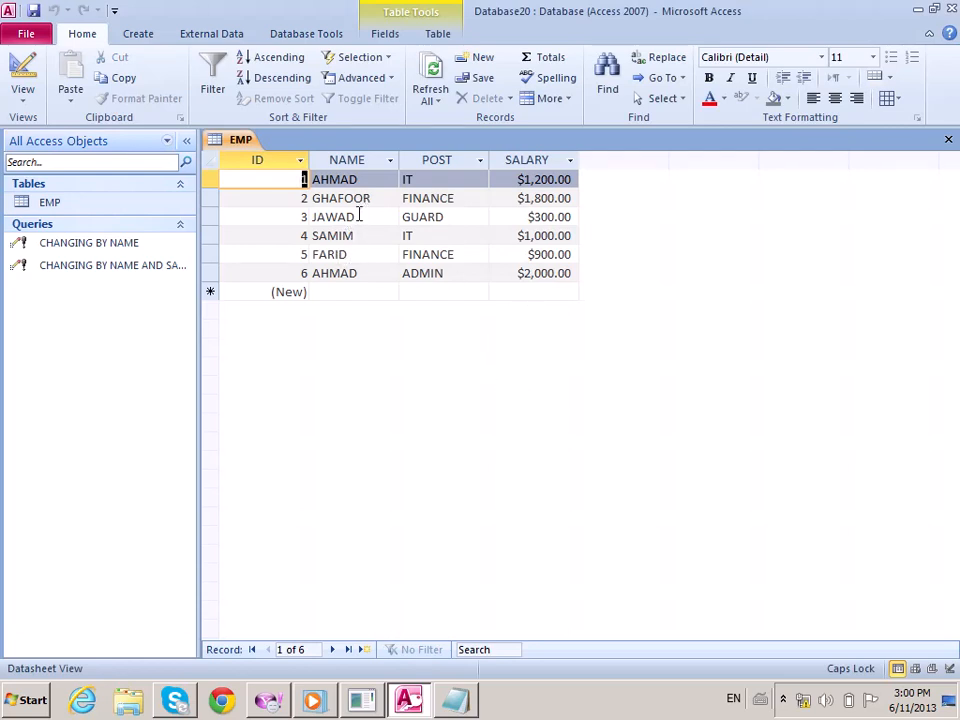
left_click(311, 236)
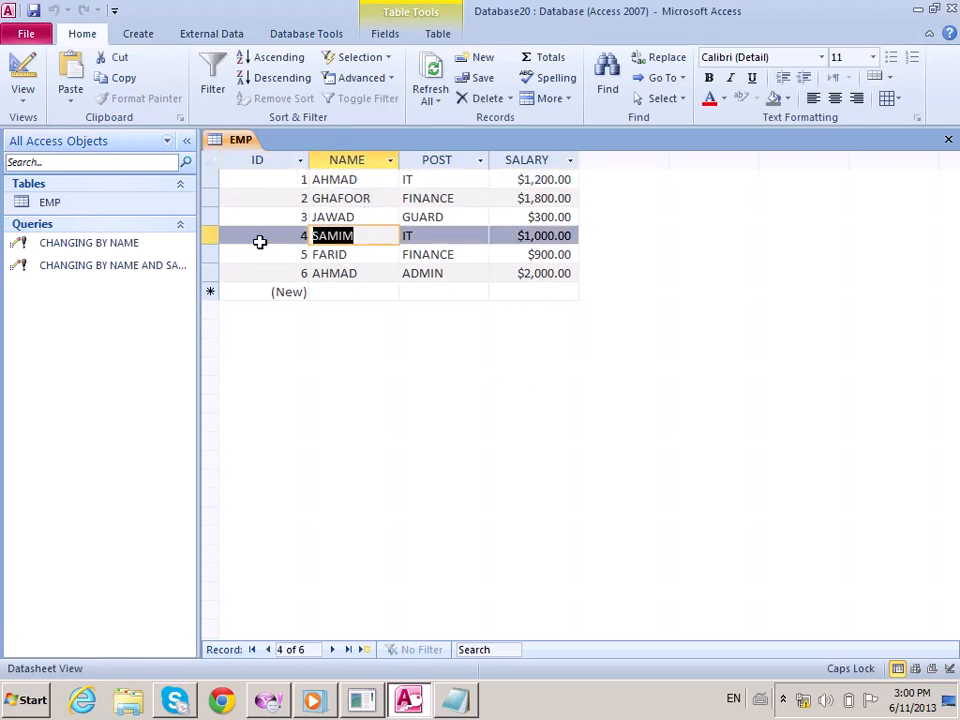
left_click(509, 240)
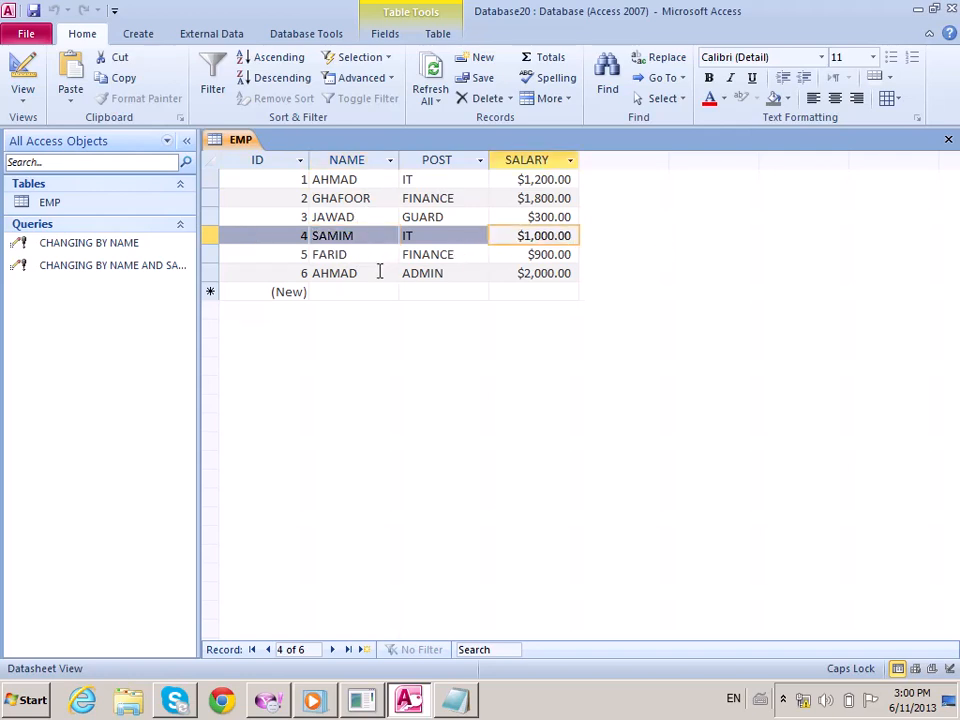
left_click(312, 273)
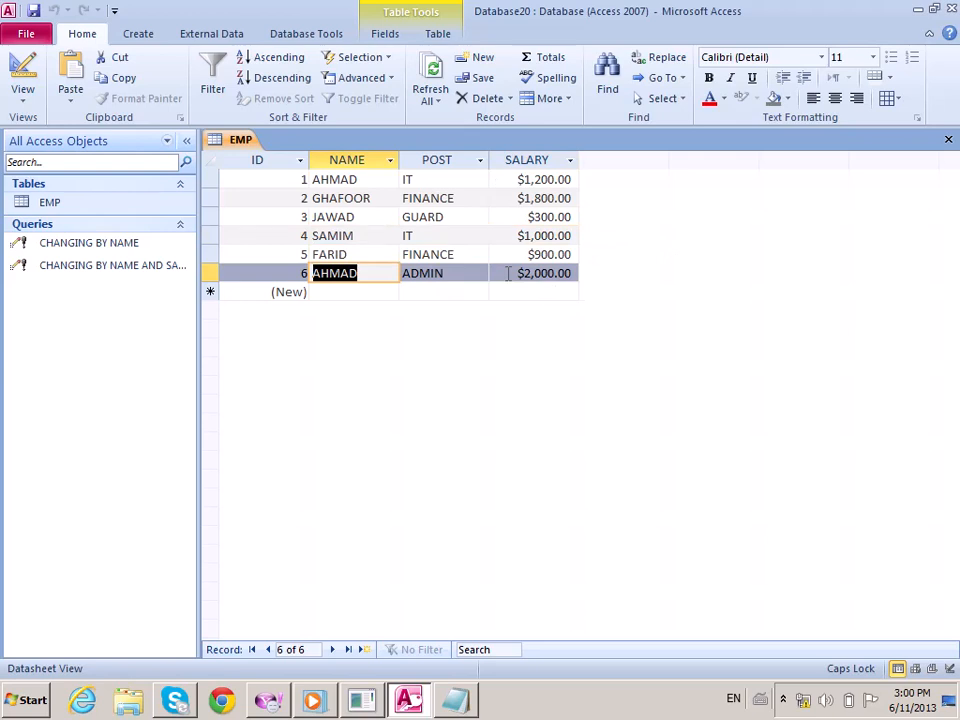
key("ctrl+w")
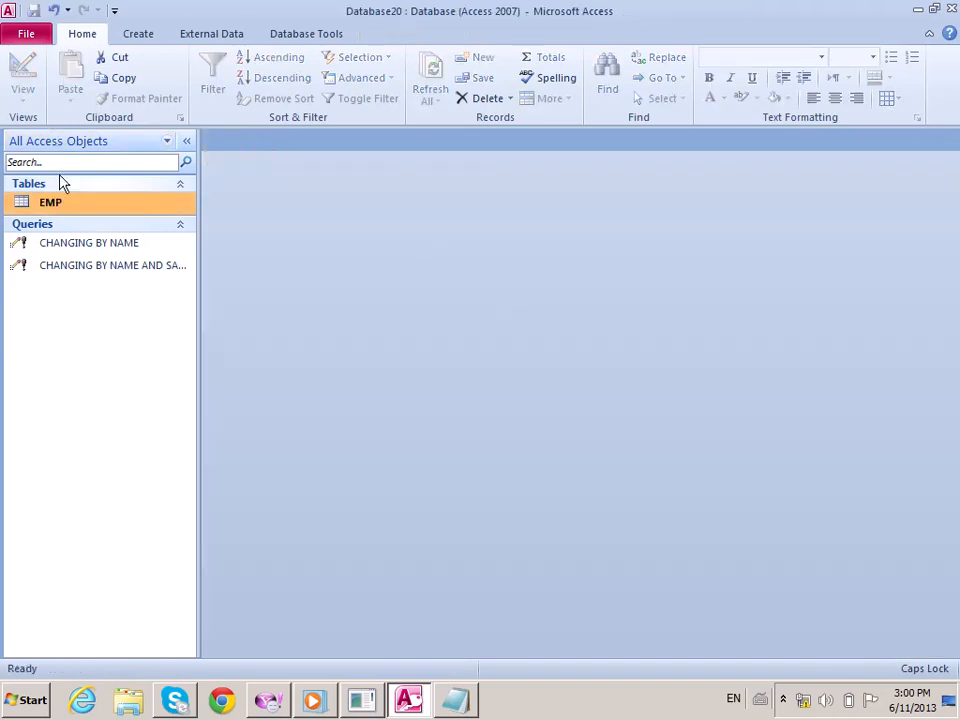
Reopen the EMP table to compare the names of the first and sixth employees, and close it.
double_click(63, 202)
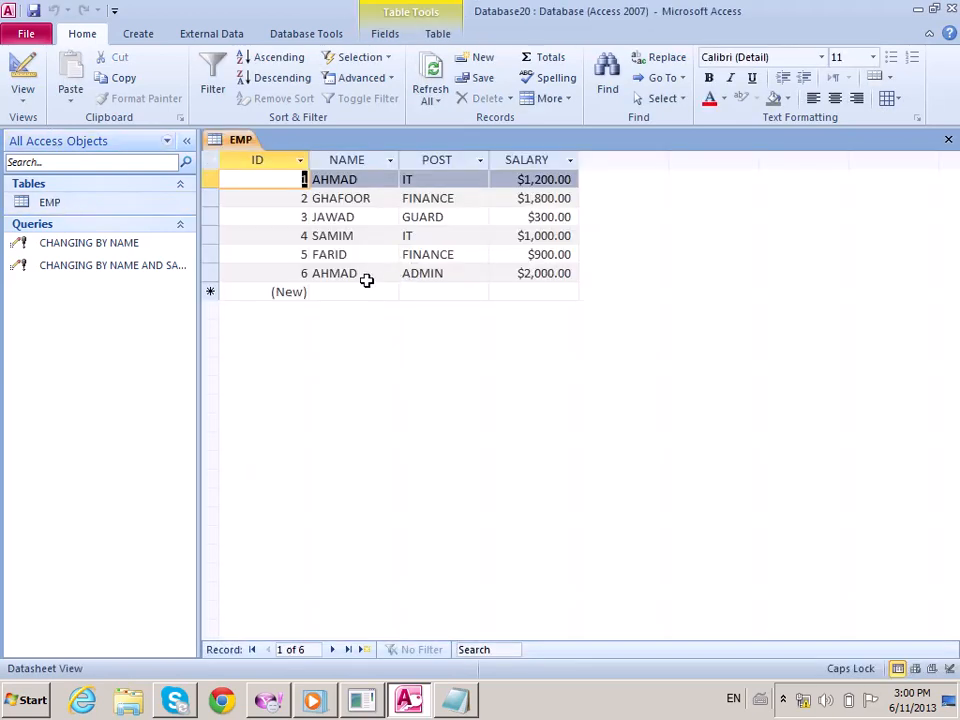
left_click(312, 273)
left_click_drag(363, 181, 170, 168)
left_click(948, 139)
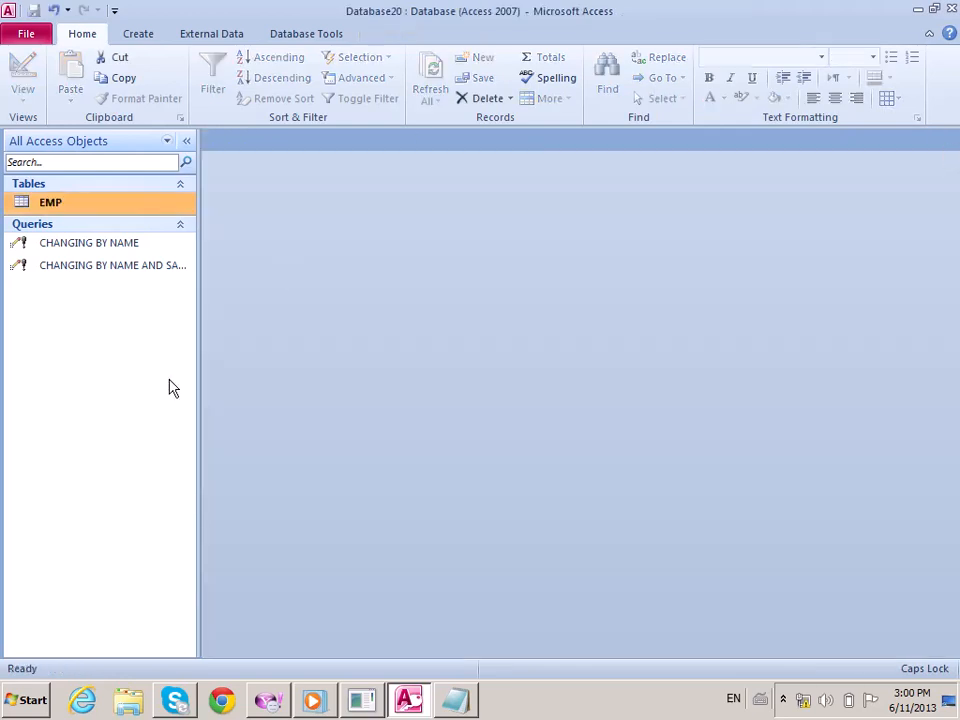
Run the CHANGING BY NAME query to replace the name shared by the first and sixth employees with a new one.
left_click(128, 250)
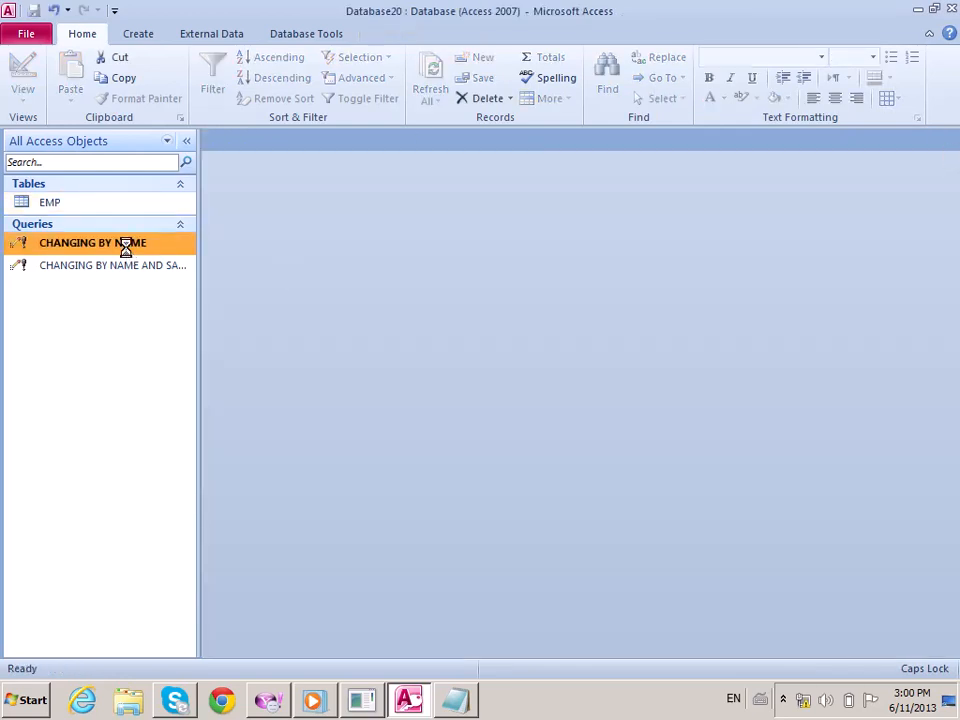
double_click(120, 246)
left_click(407, 408)
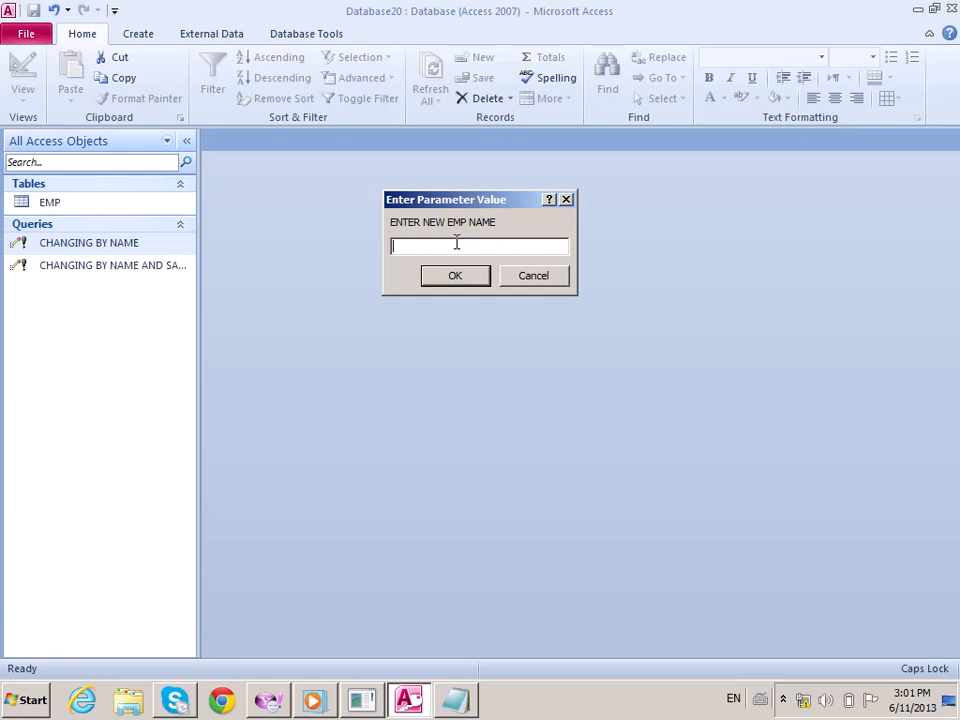
type("MARYAM")
left_click(455, 276)
type("AHMAD")
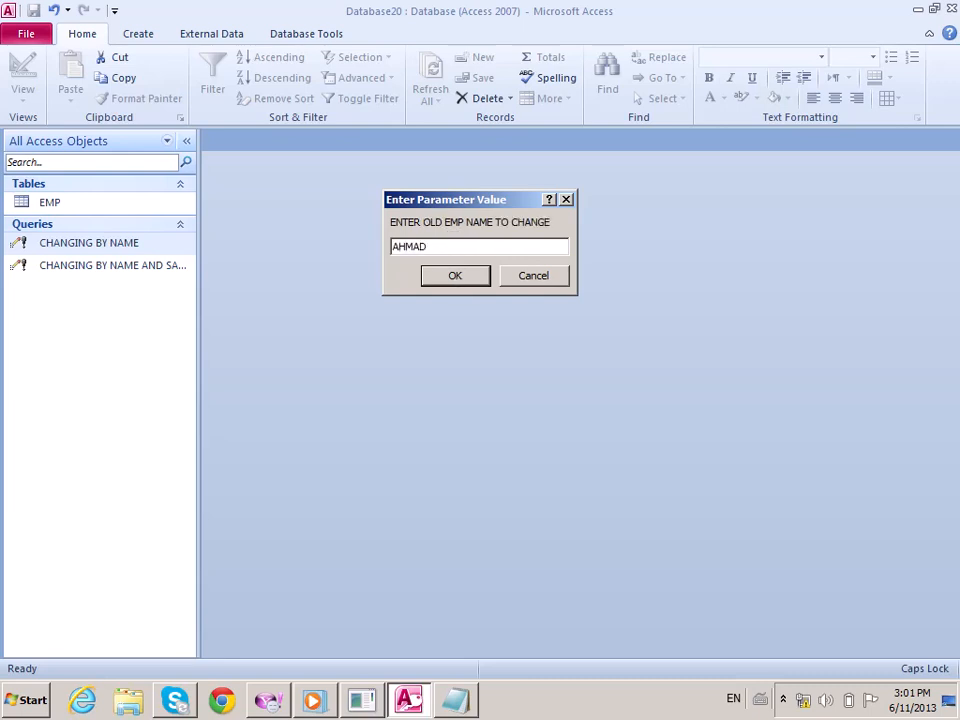
left_click(455, 276)
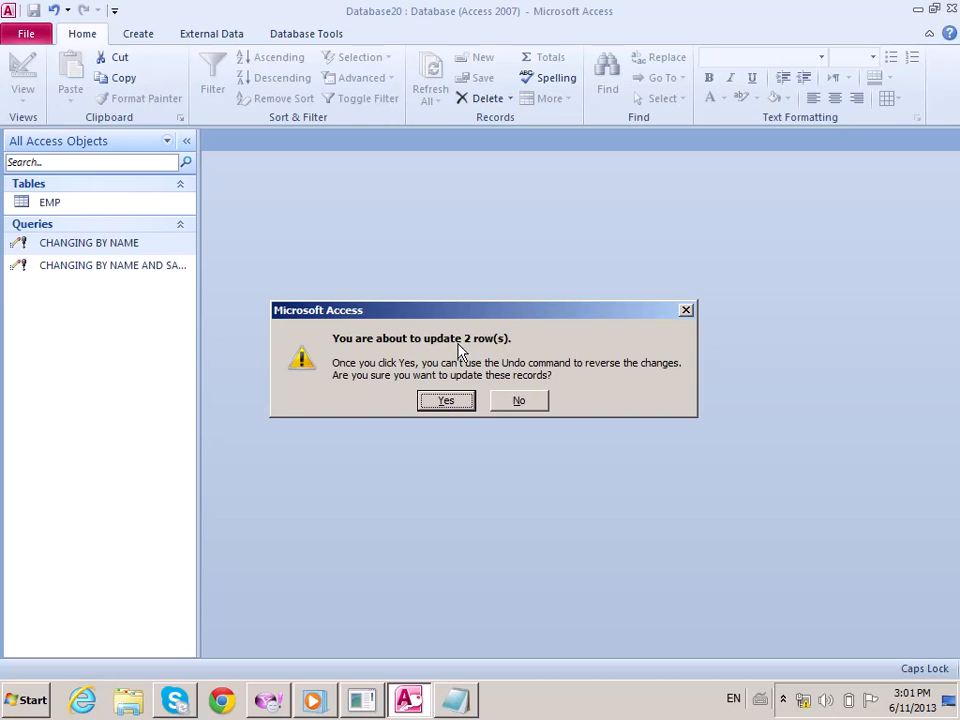
left_click(446, 401)
Check the names of the first and sixth employees and the sixth employee's salary in the EMP table.
double_click(77, 203)
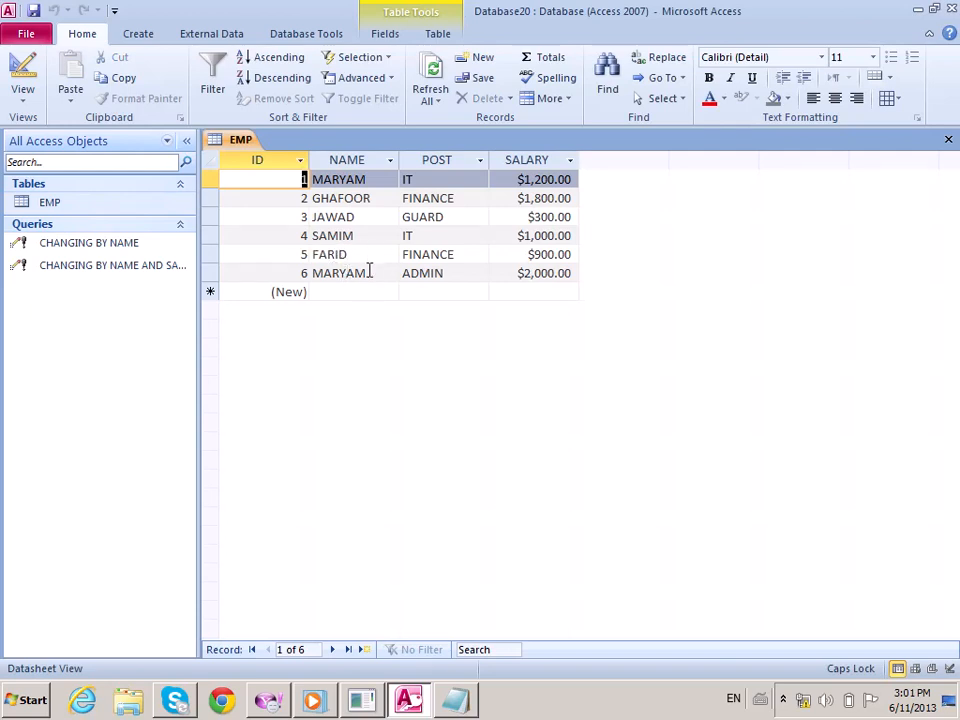
double_click(369, 270)
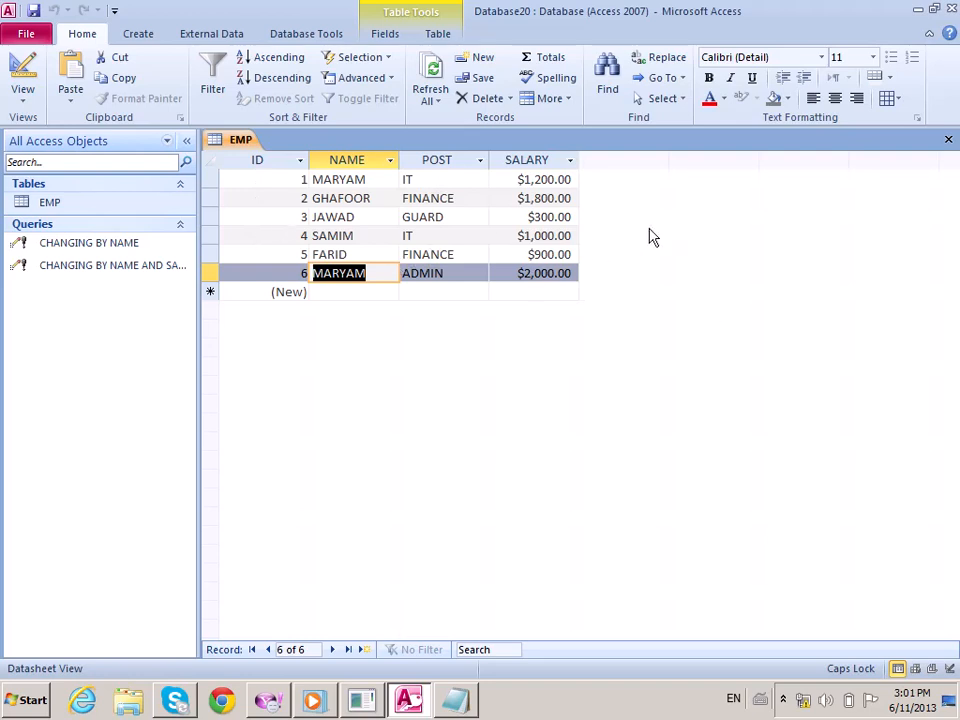
key("Tab")
key("Tab")
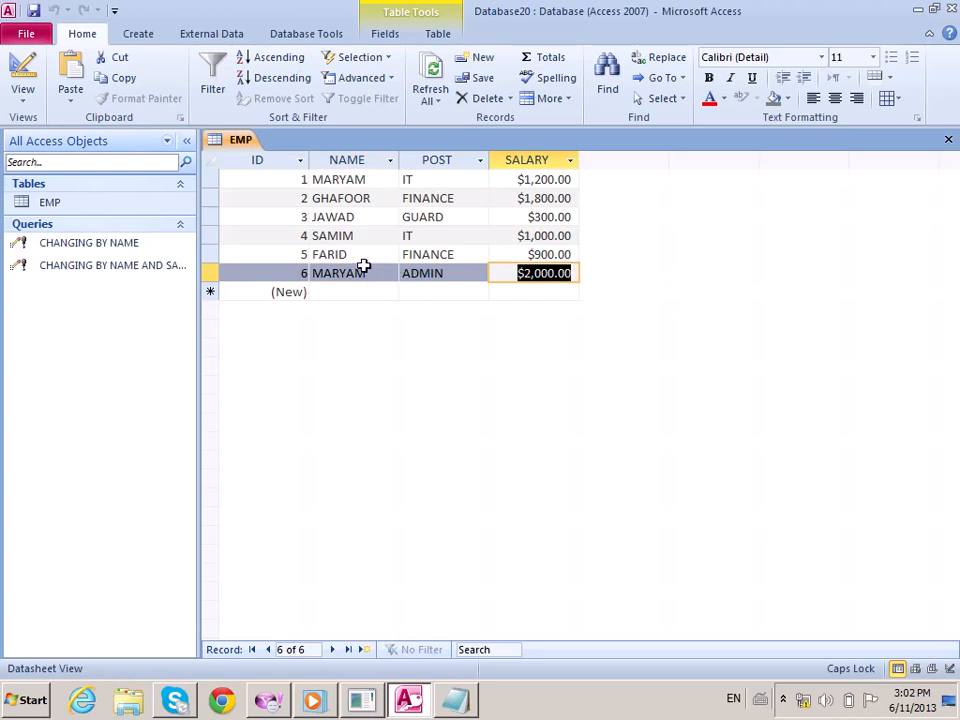
left_click(949, 141)
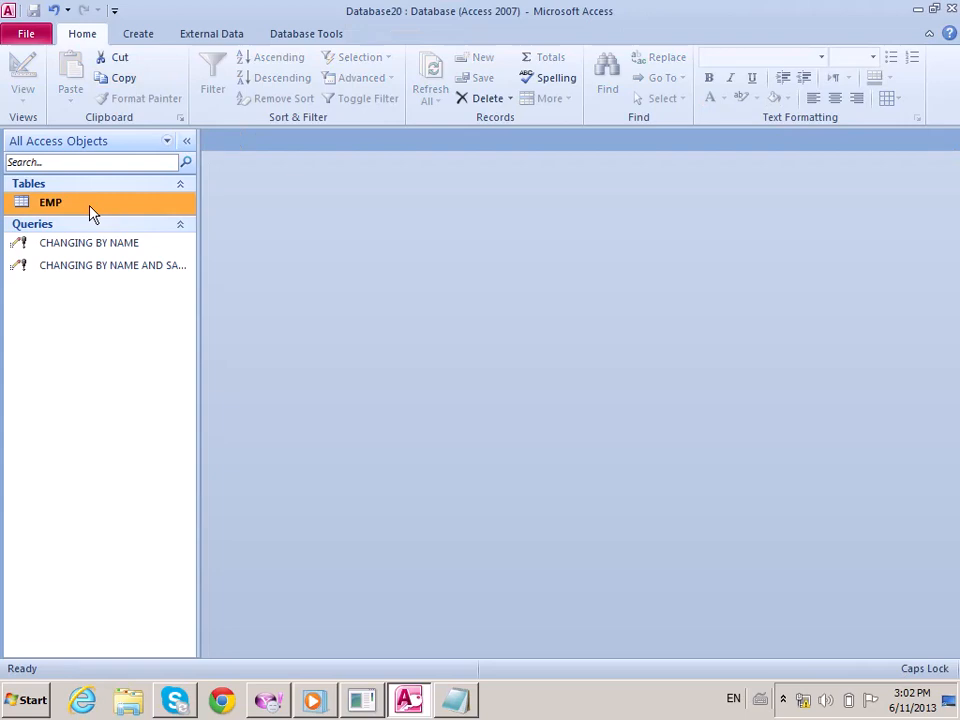
Run the CHANGING BY NAME AND SALARY query for the sixth employee with a new name, new salary 1800 and old salary 2000.
double_click(77, 267)
left_click(424, 409)
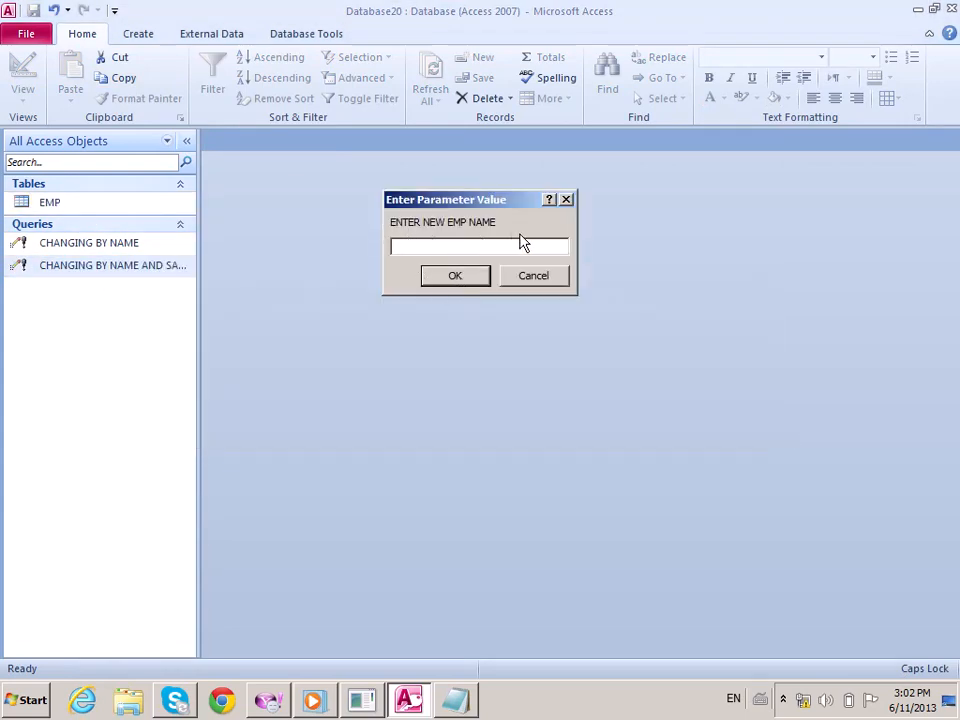
type("ravi")
left_click(456, 279)
type("1800")
left_click(456, 279)
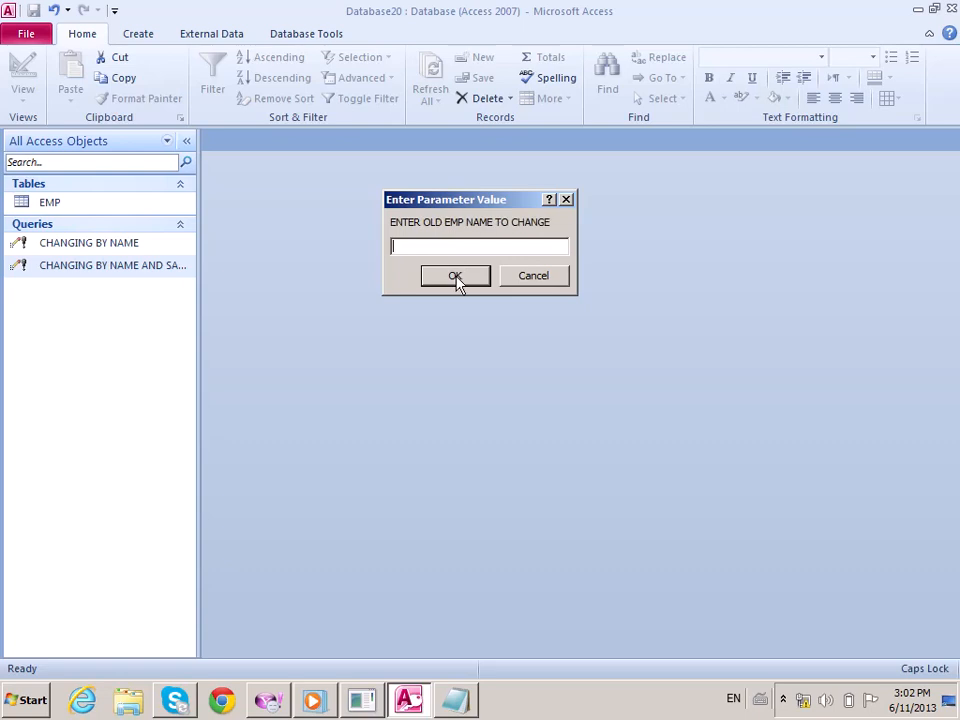
type("MARYA")
type("2000")
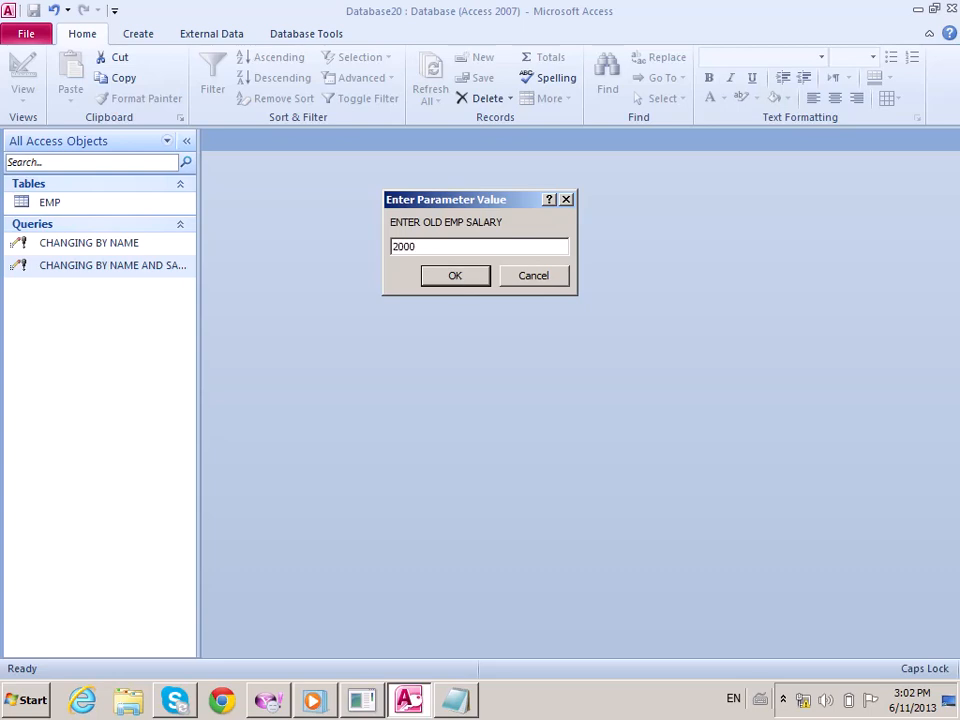
key("Return")
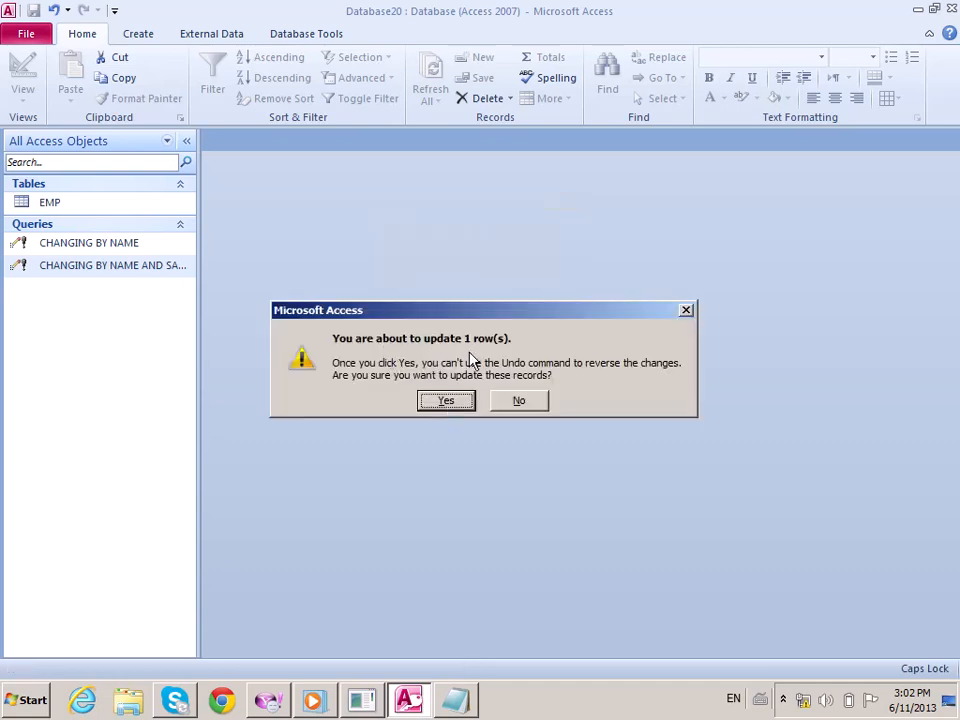
left_click(448, 402)
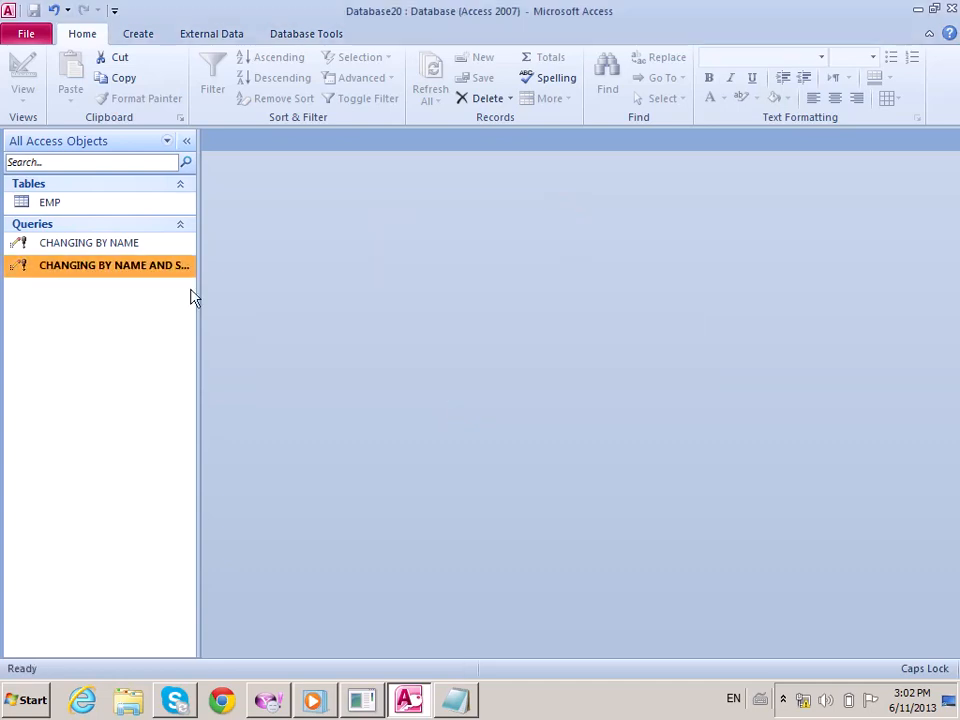
Check the sixth employee's name and salary in the EMP table and close it.
double_click(46, 206)
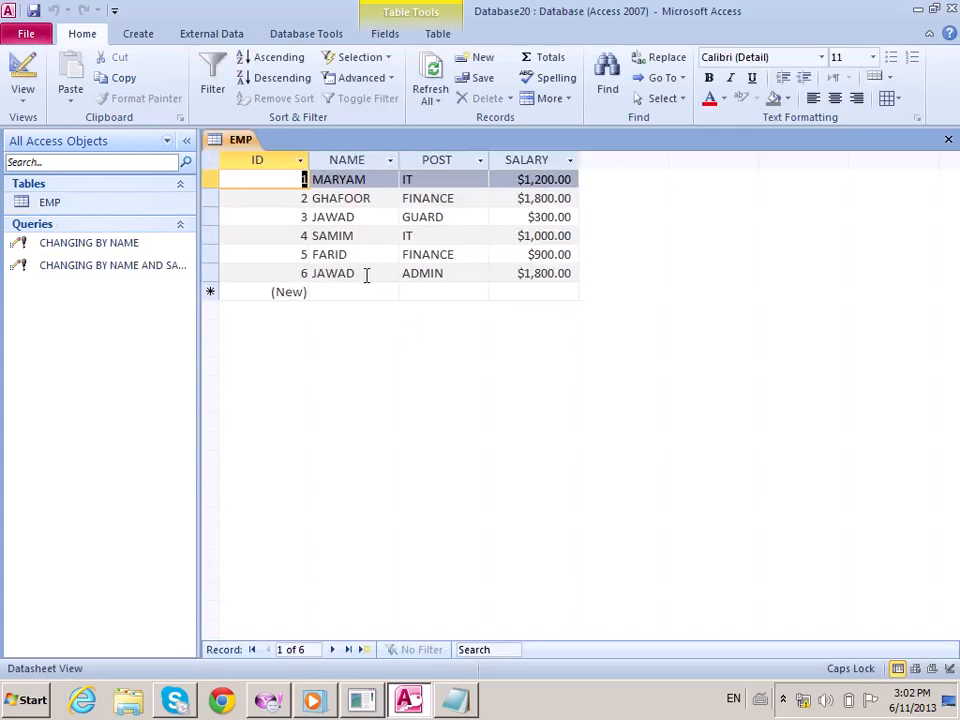
left_click_drag(366, 275, 283, 277)
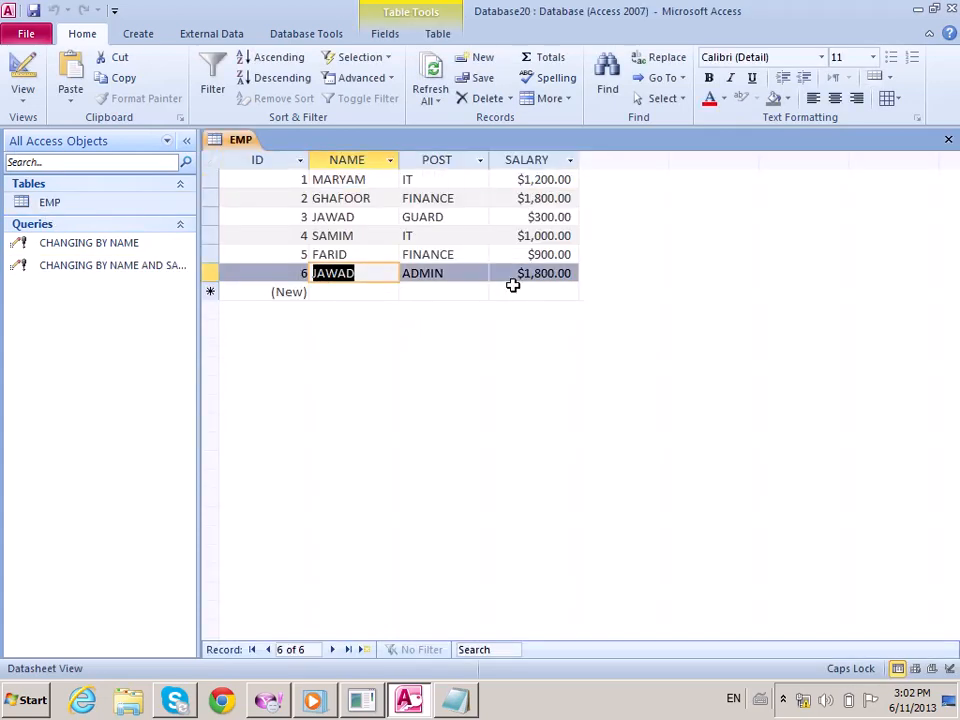
key("Tab")
key("Tab")
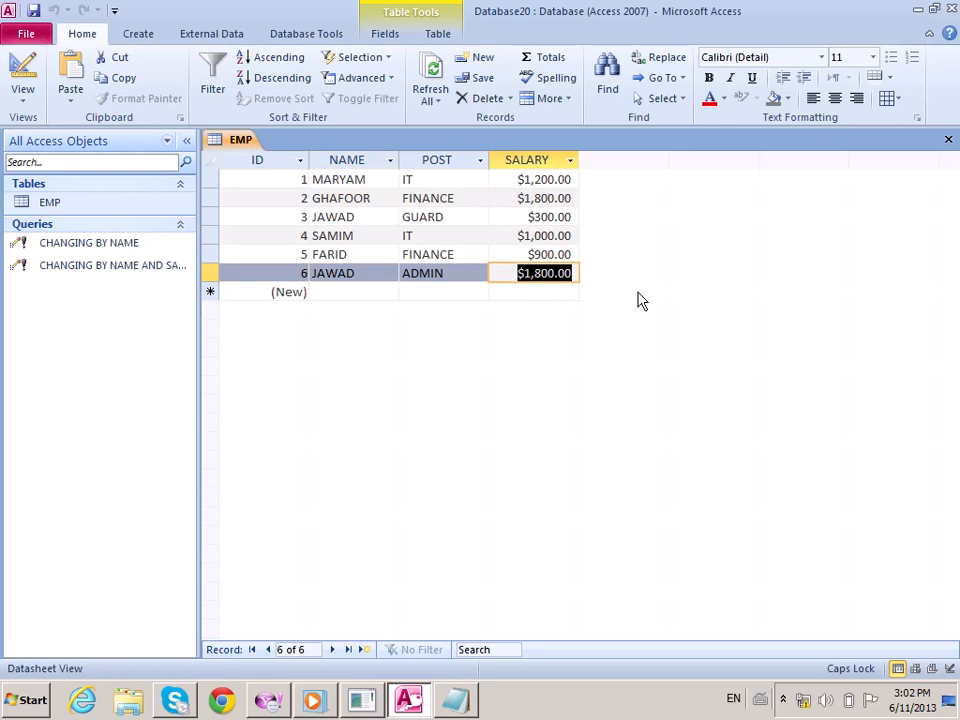
key("ctrl+w")
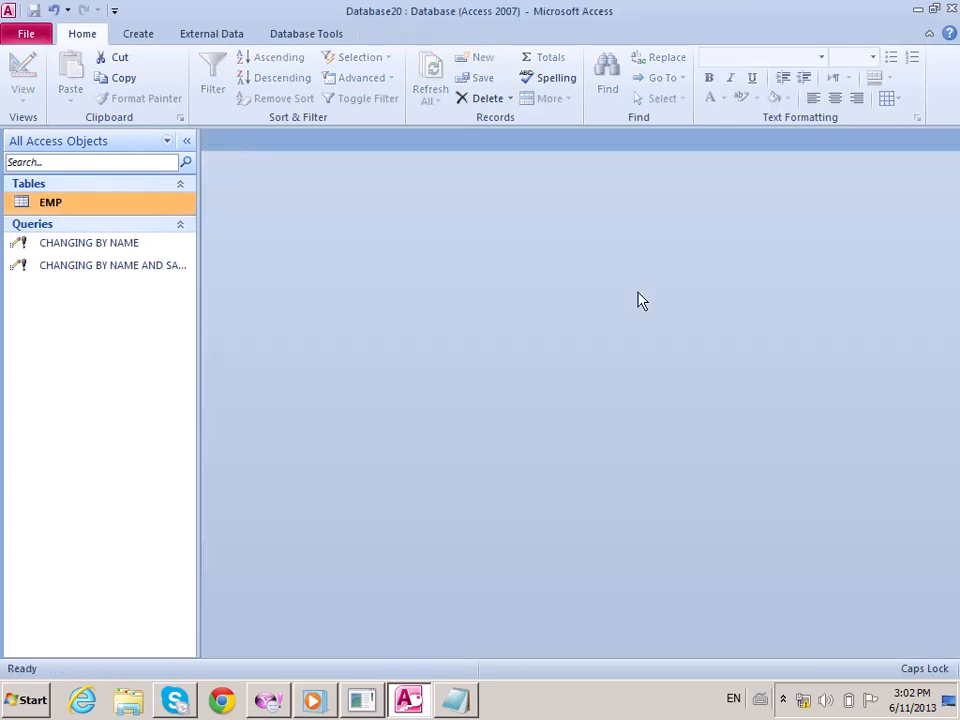
left_click(139, 34)
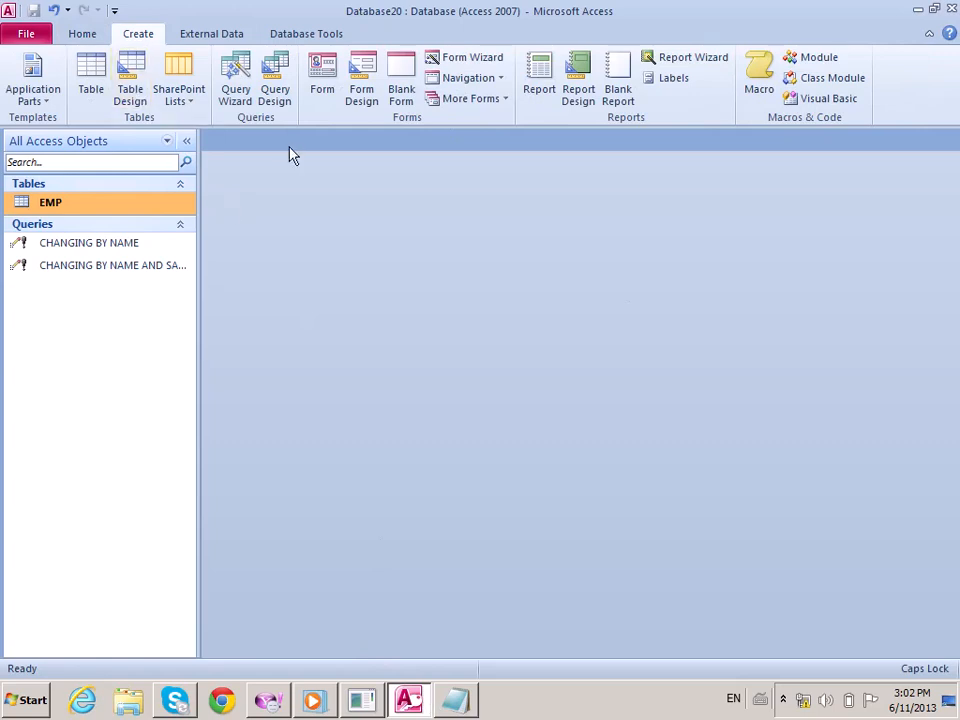
left_click(275, 95)
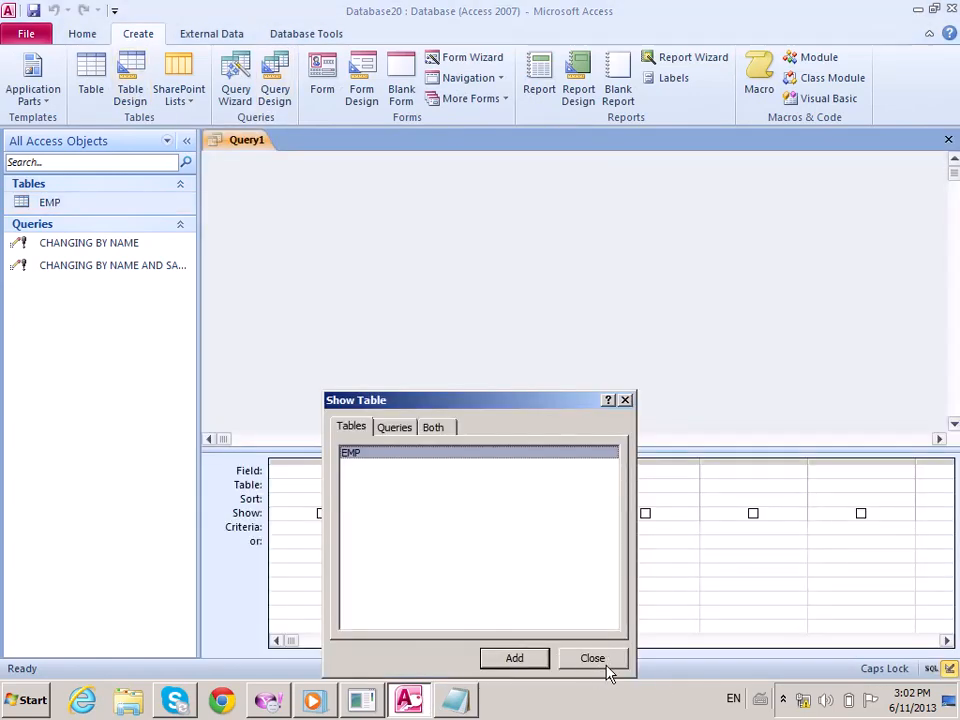
left_click(522, 664)
left_click(575, 664)
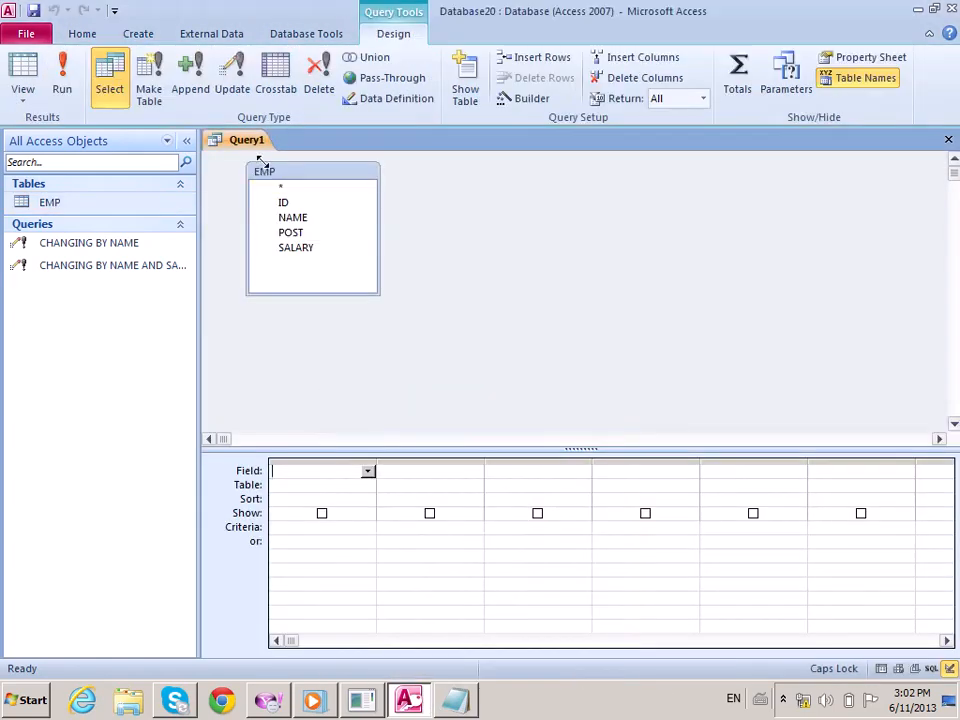
double_click(293, 176)
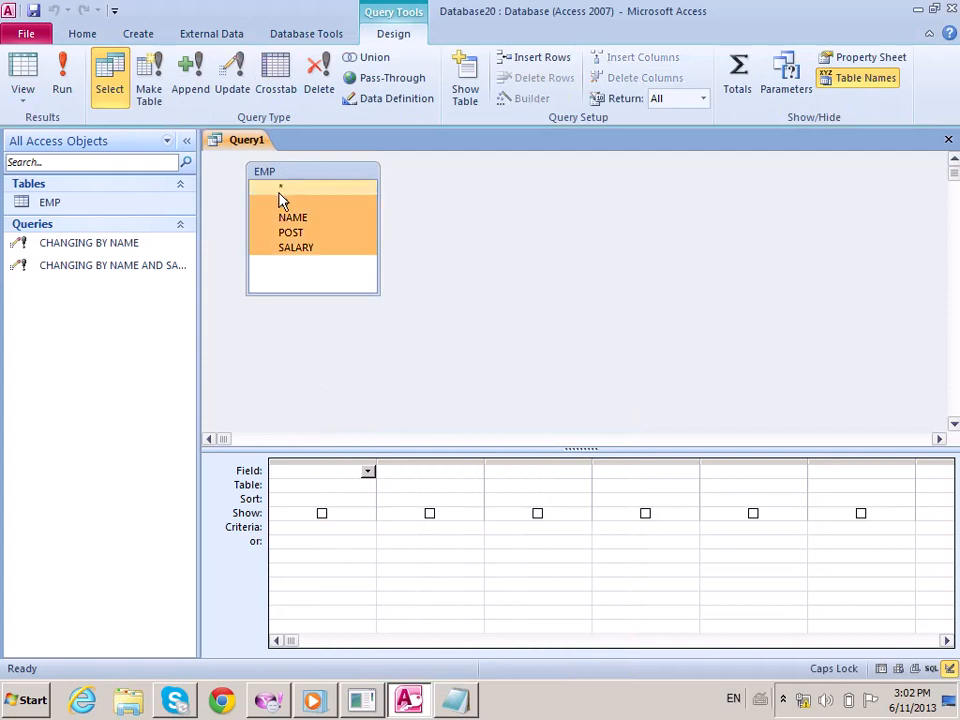
left_click_drag(281, 205, 313, 475)
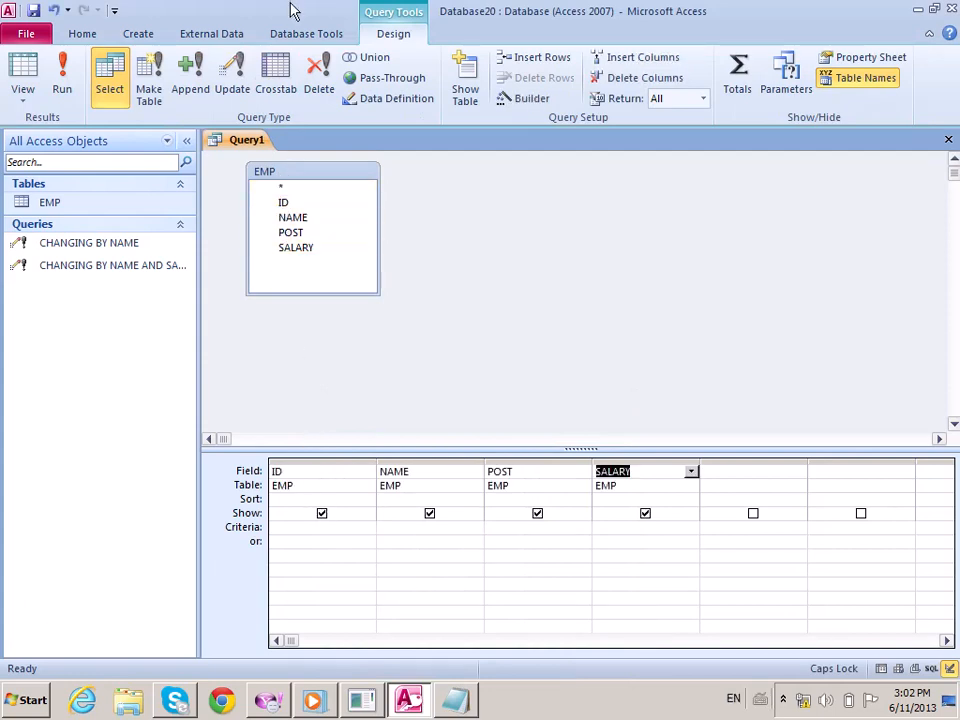
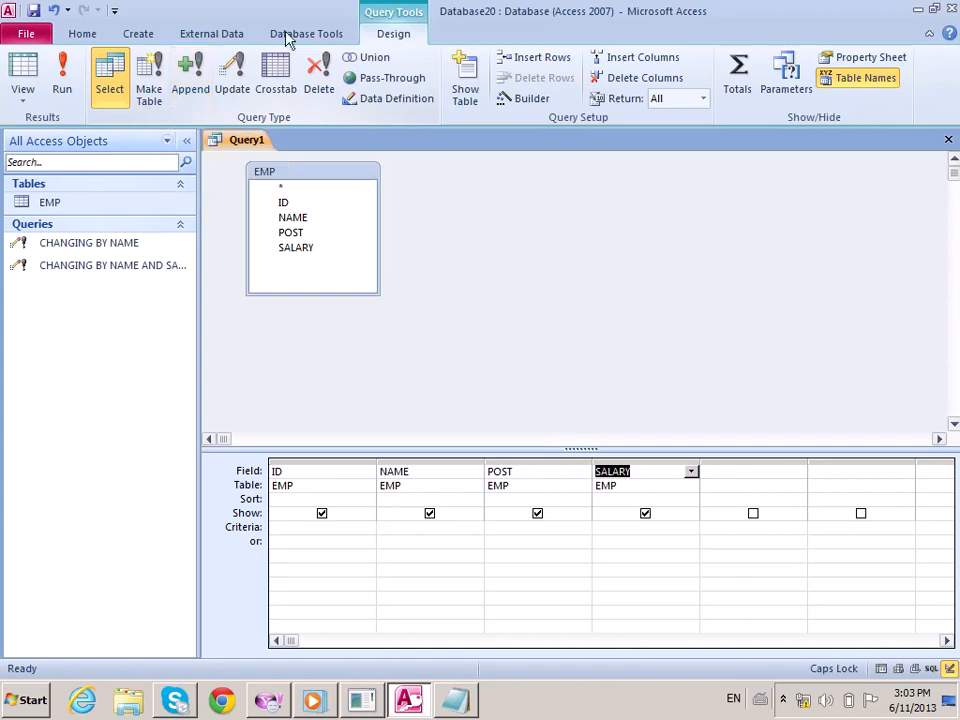
left_click(424, 703)
left_click(424, 703)
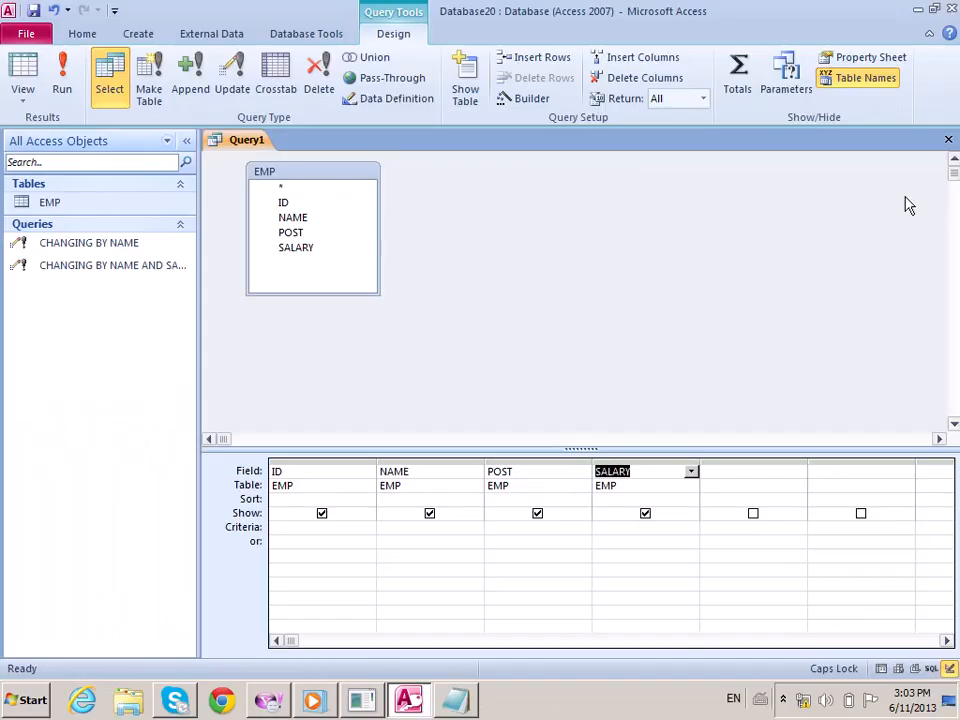
left_click(948, 139)
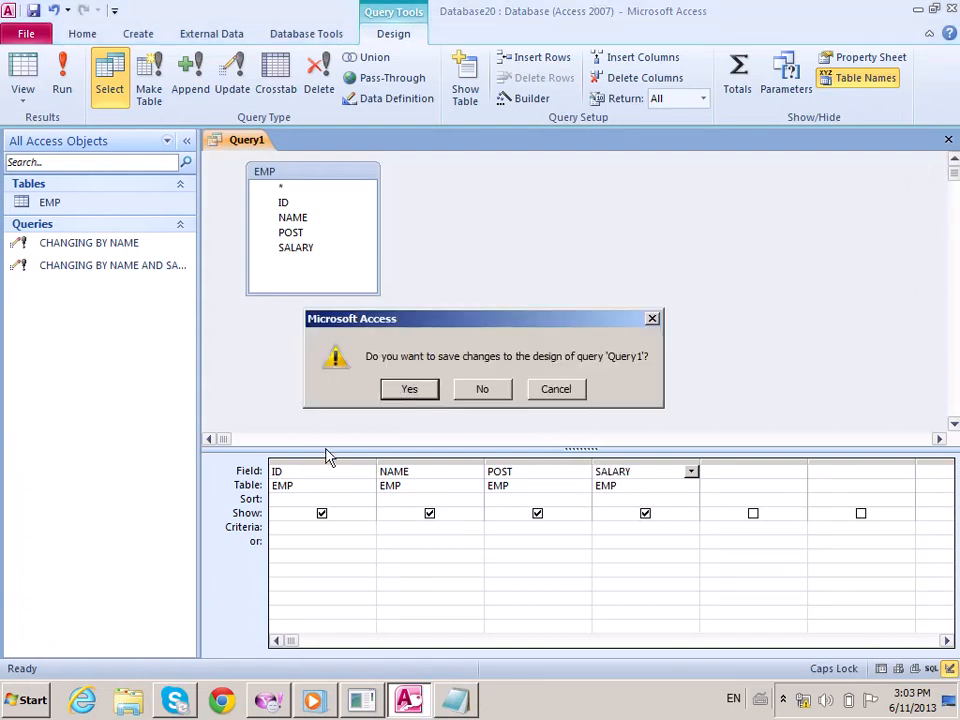
left_click(432, 393)
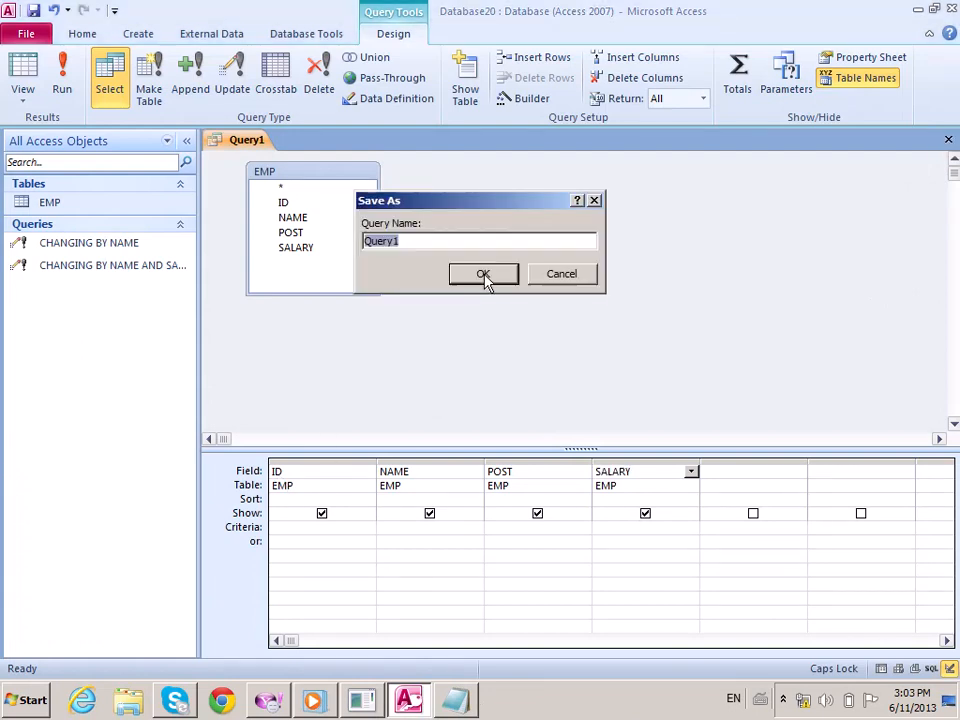
left_click(551, 275)
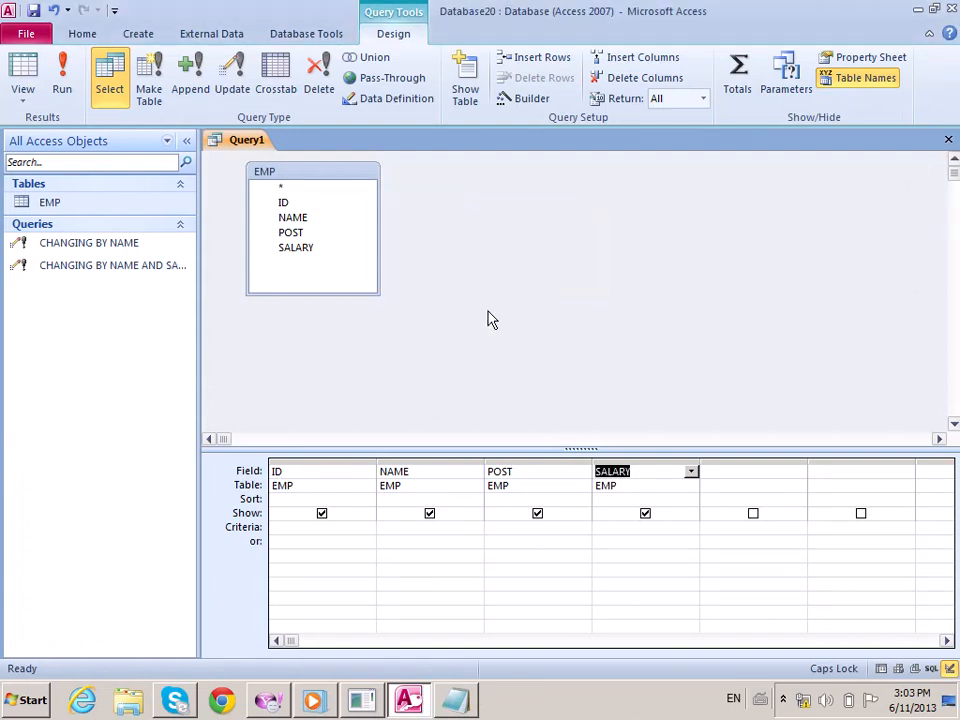
left_click(947, 139)
left_click(466, 396)
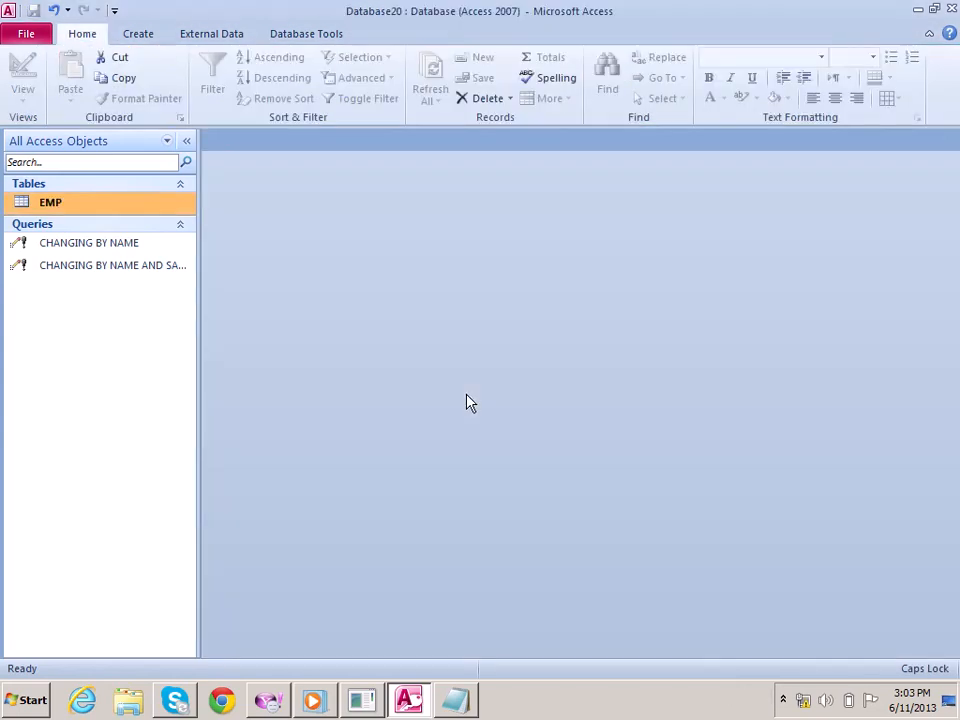
Open the Database19.accdb database and enable its blocked content.
left_click(21, 38)
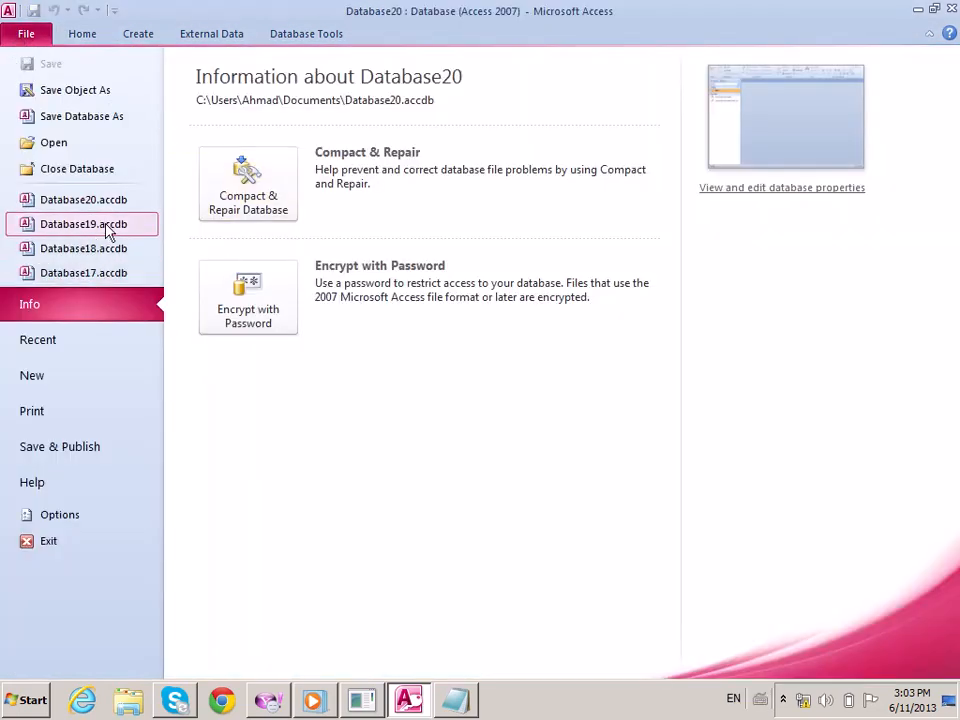
left_click(110, 225)
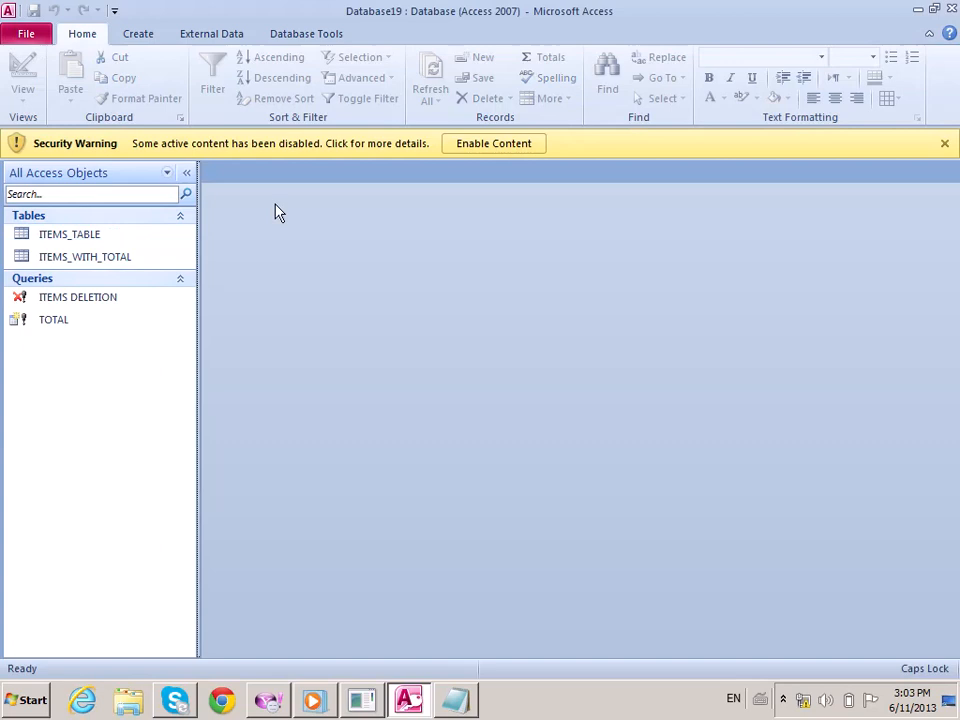
left_click(512, 146)
Check the item records in ITEMS_TABLE and close the table.
double_click(135, 203)
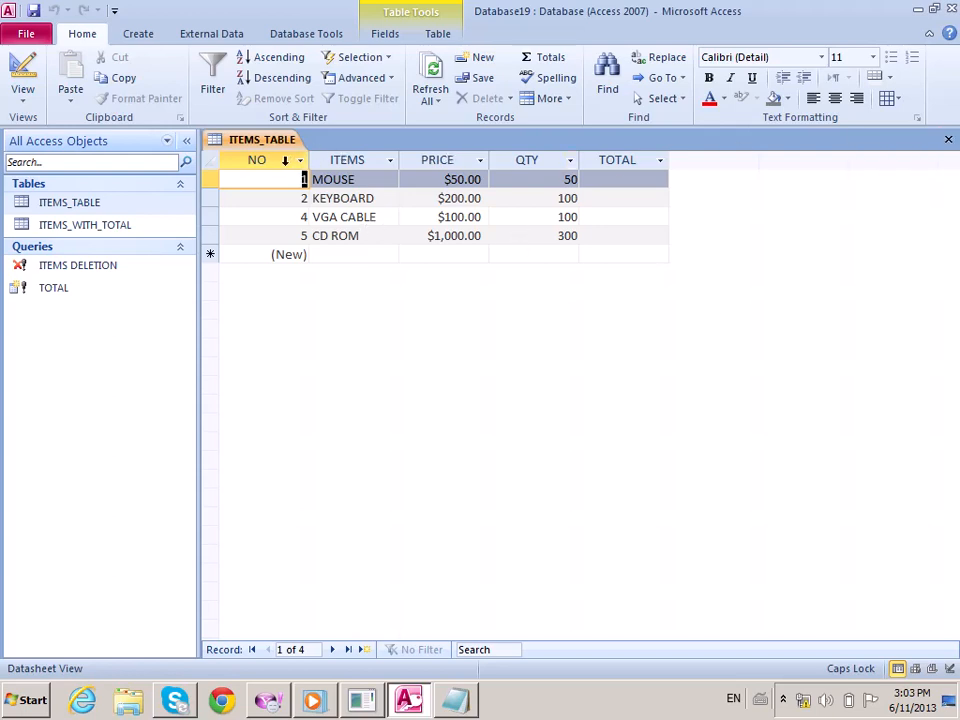
key("ctrl+a")
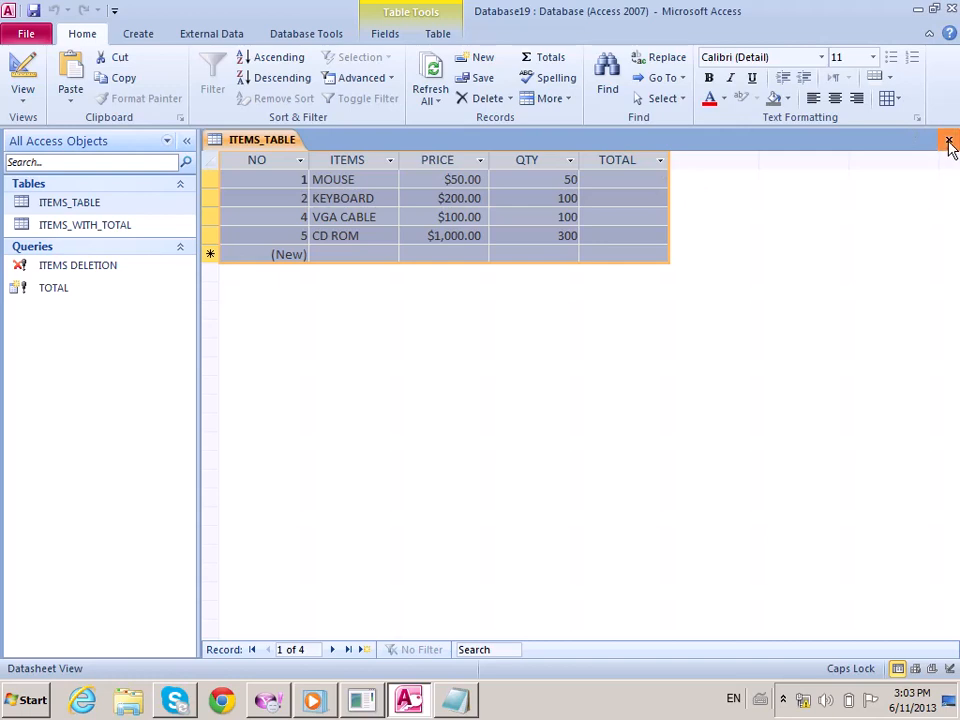
left_click(950, 146)
Duplicate ITEMS_TABLE within the database as a new table named Copy Of ITEMS_TABLE.
right_click(103, 212)
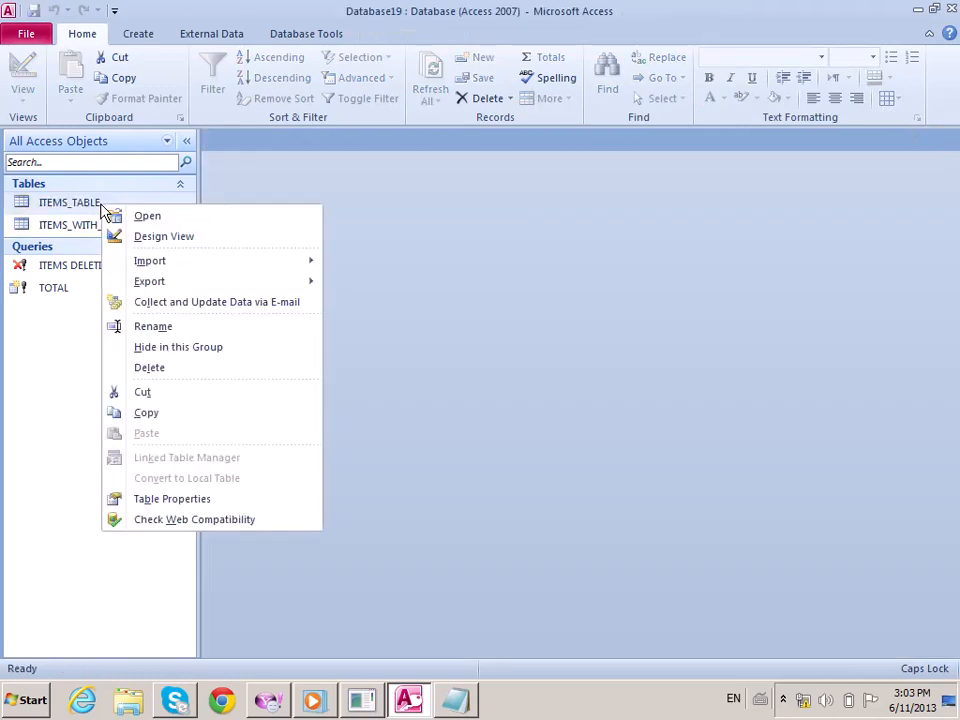
left_click(157, 416)
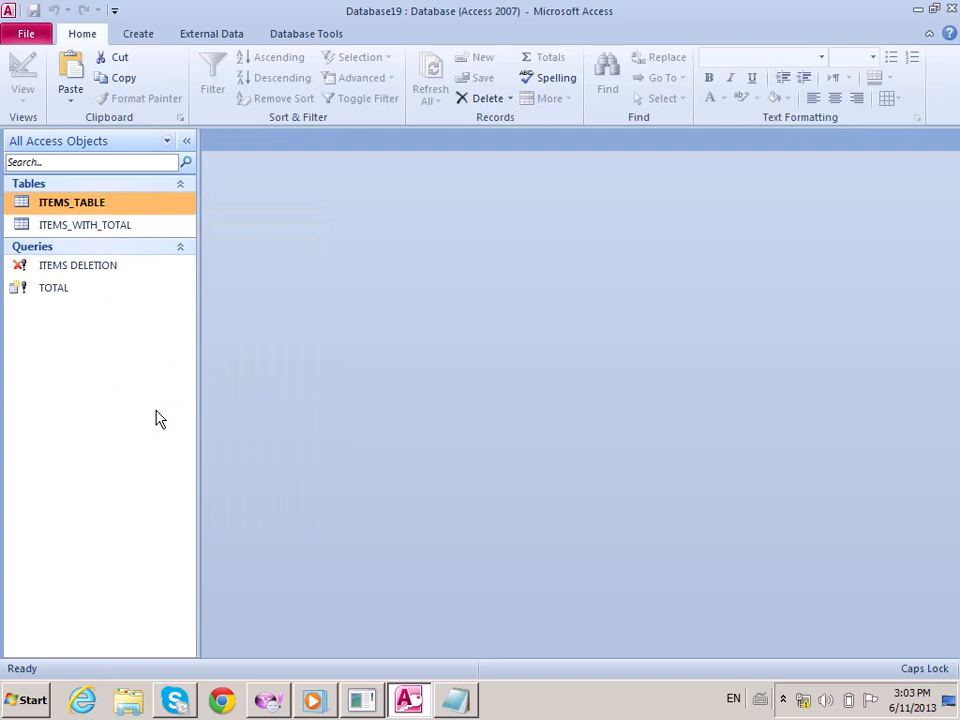
key("ctrl+v")
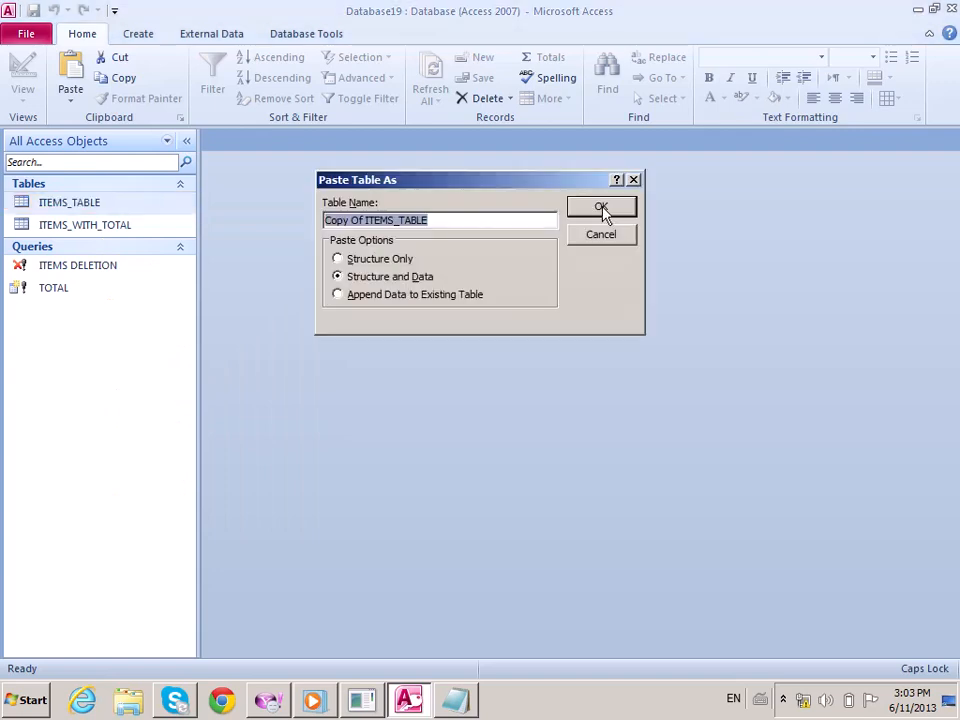
left_click(375, 262)
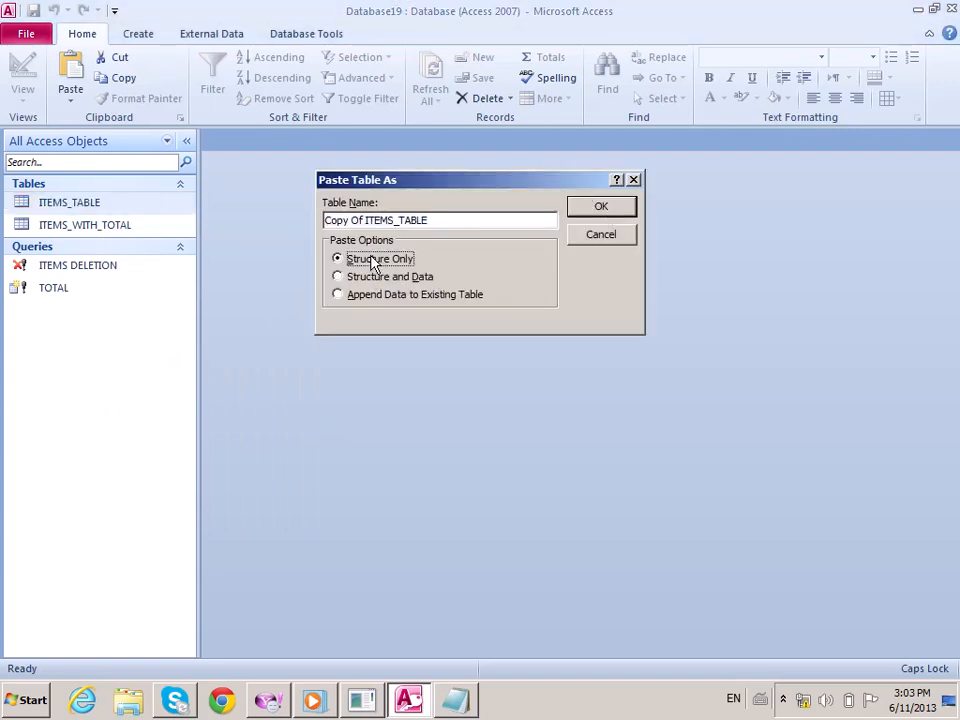
left_click(376, 278)
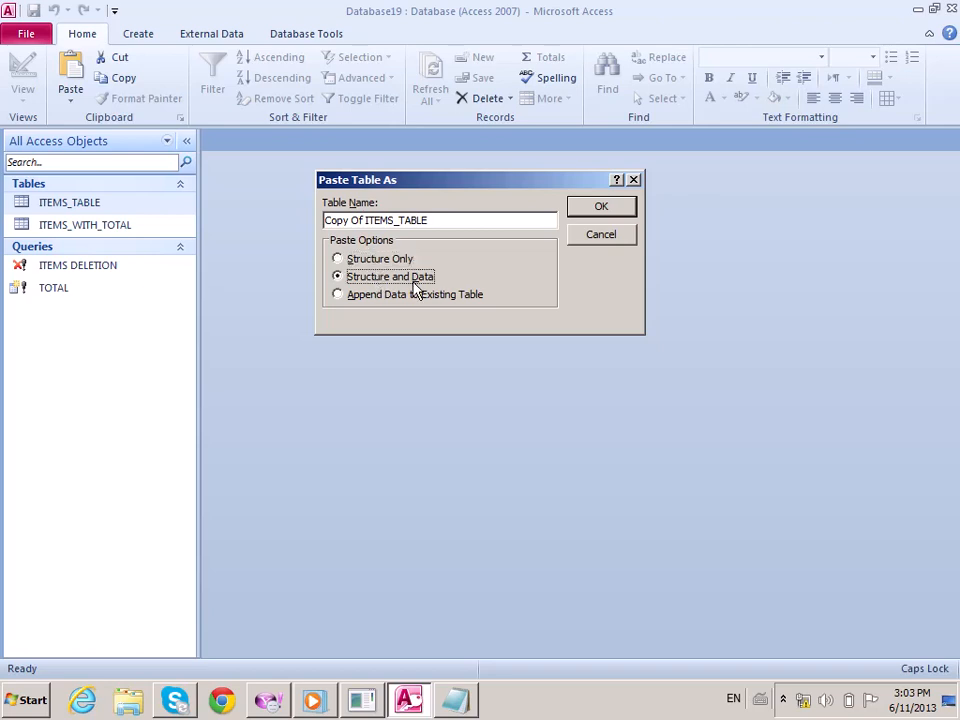
left_click(407, 294)
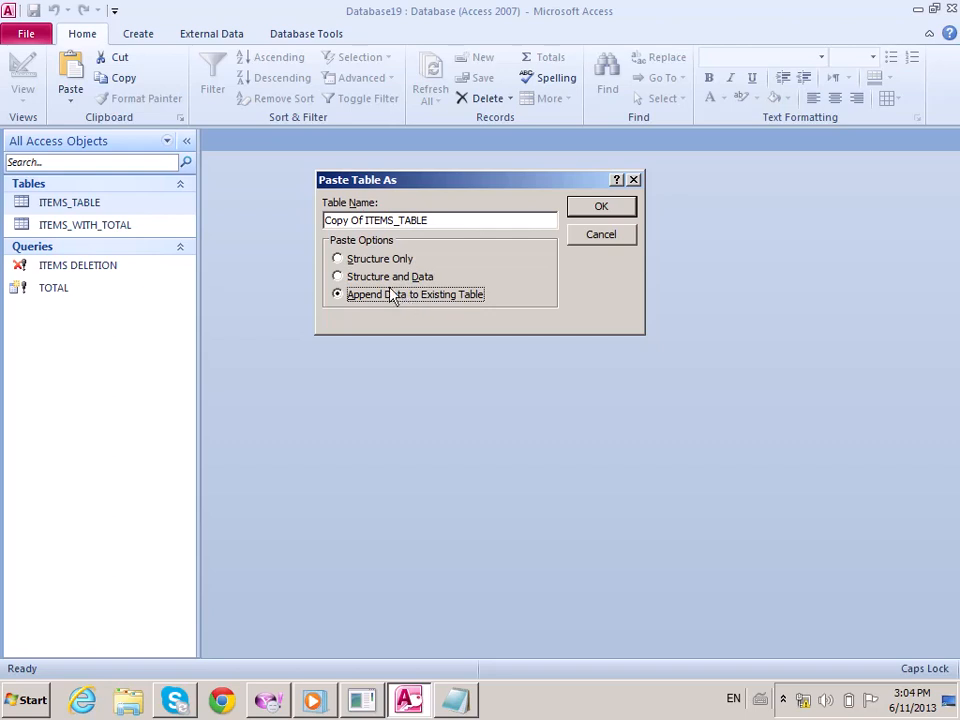
left_click(384, 267)
left_click(617, 208)
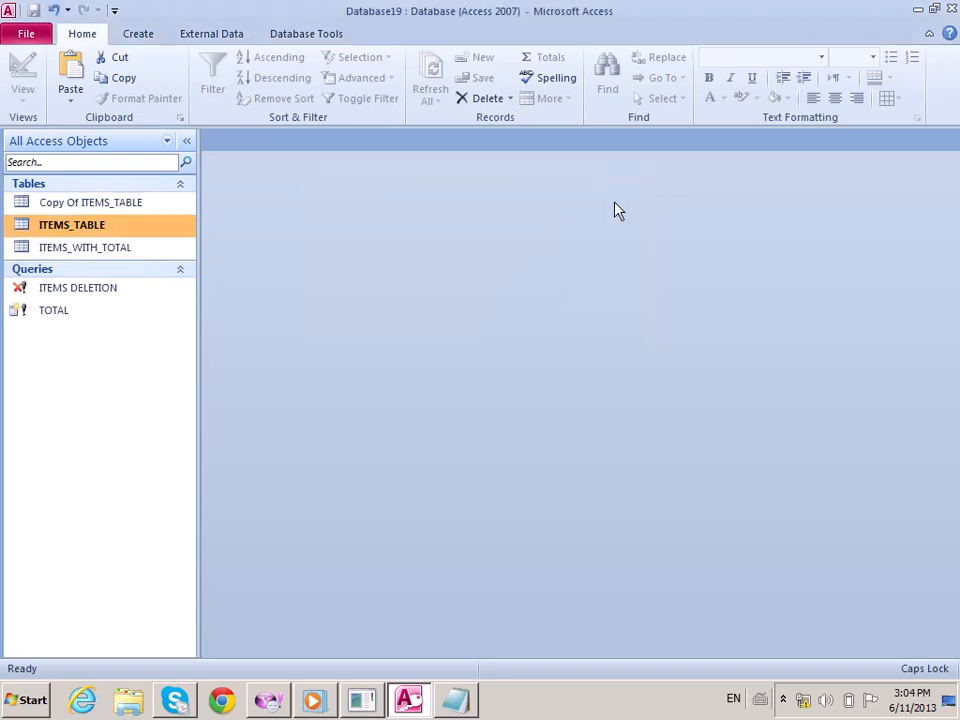
Rename the Copy Of ITEMS_TABLE table as STOCK.
left_click(97, 208)
right_click(97, 209)
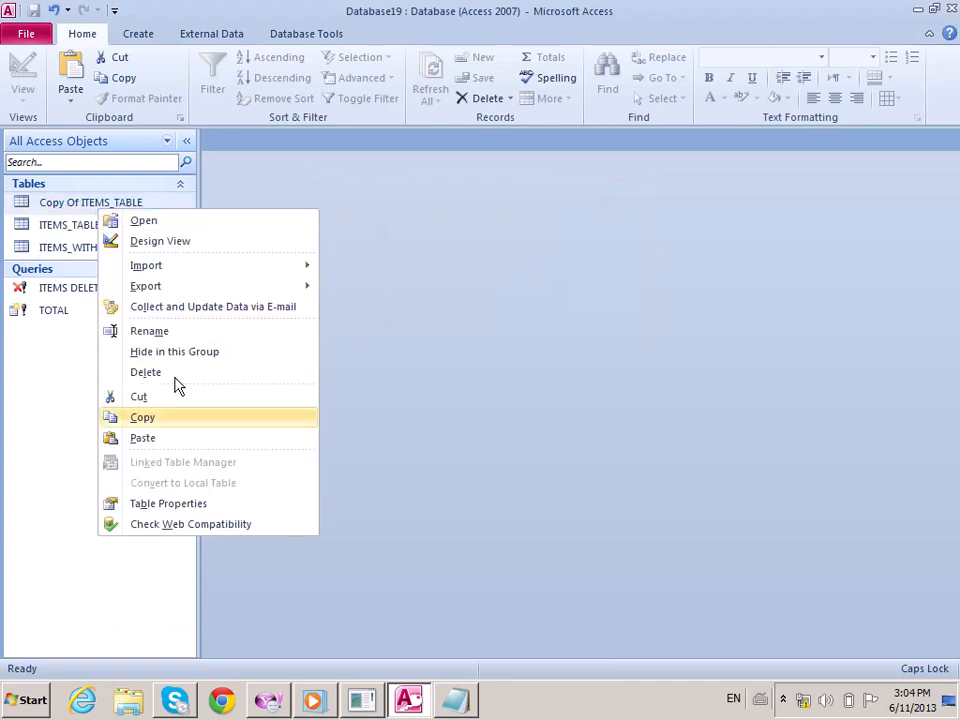
left_click(193, 338)
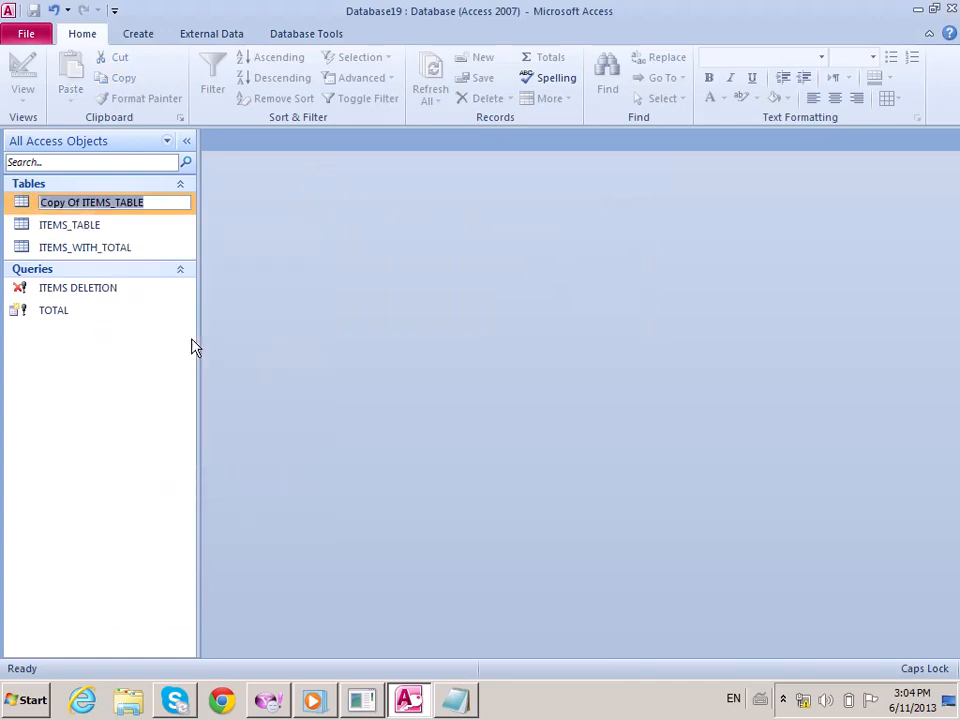
type("STOCK")
key("Return")
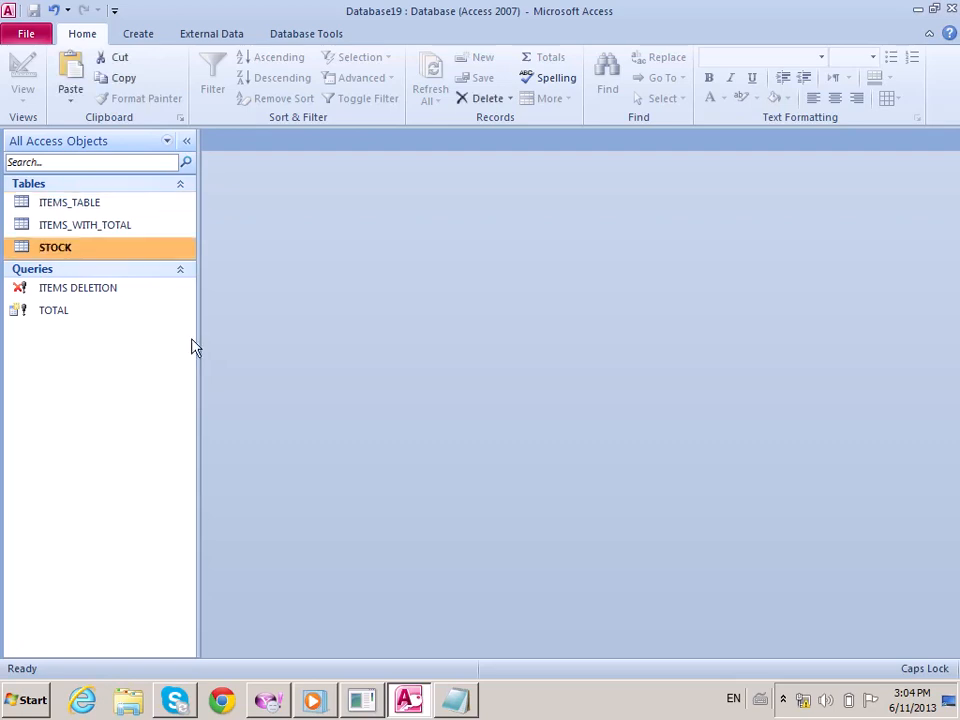
Review the ITEMS, PRICE and QTY columns in ITEMS_TABLE, close it, and compare the ITEMS_TABLE and STOCK entries.
double_click(72, 206)
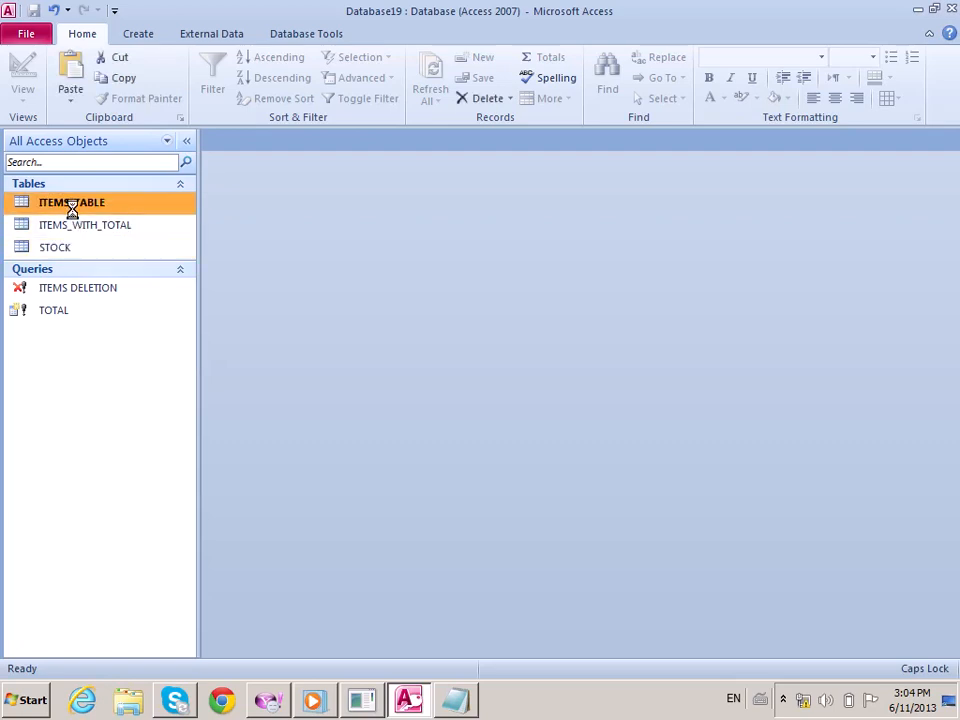
left_click_drag(333, 160, 557, 218)
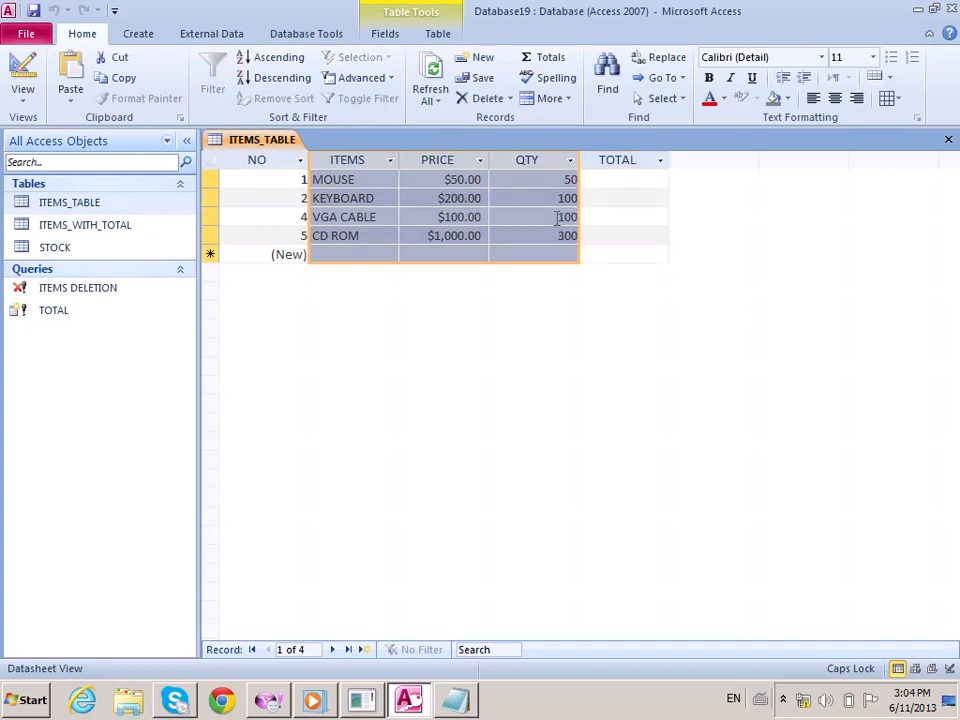
left_click(380, 257)
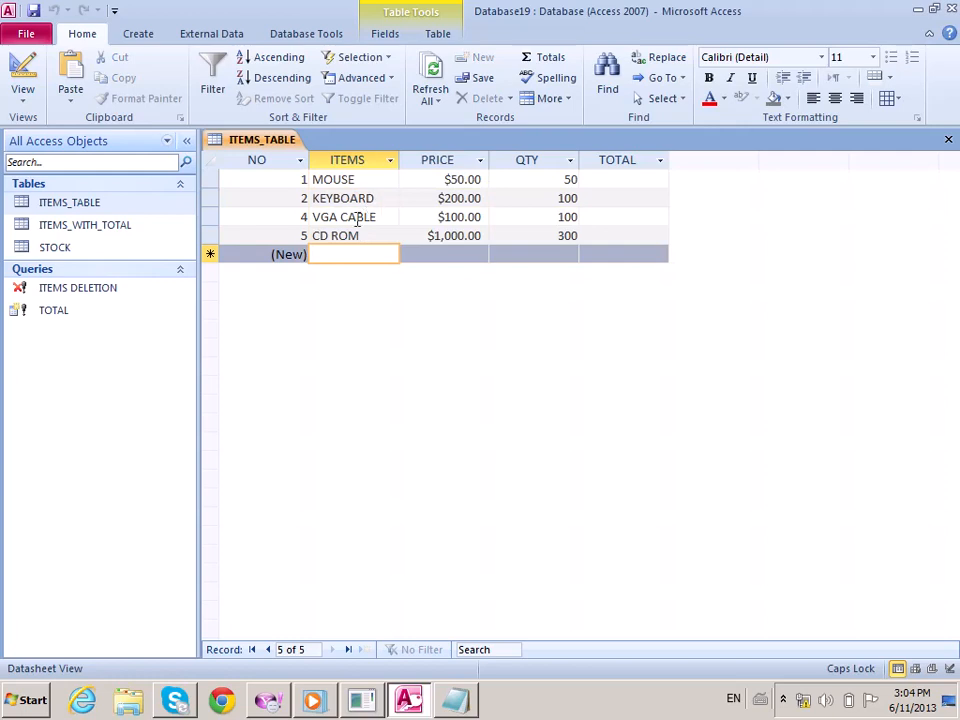
left_click(66, 251)
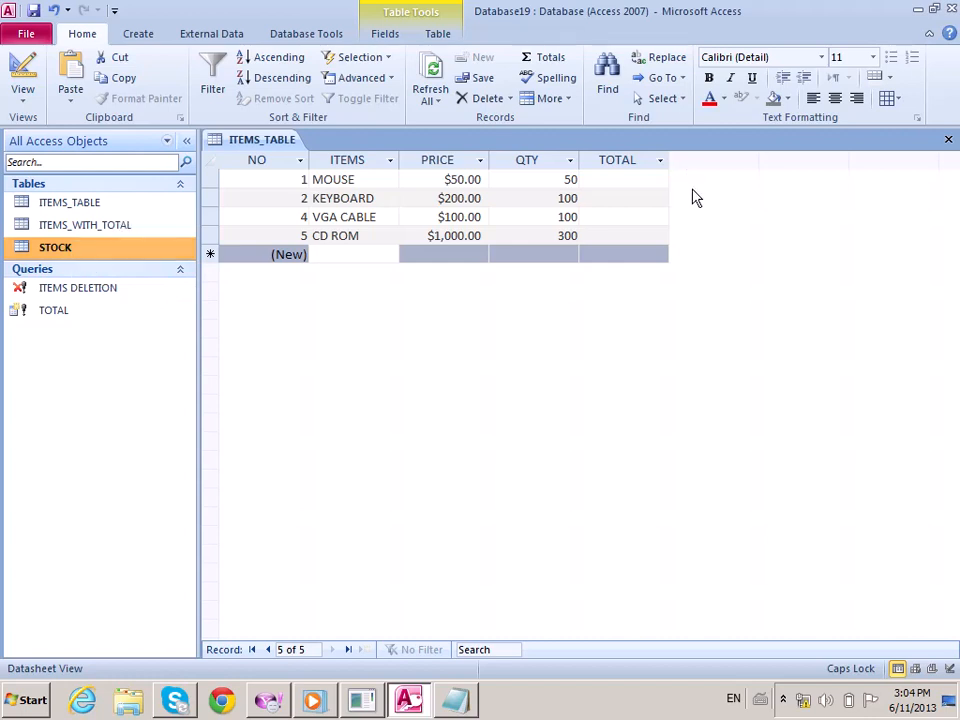
left_click(950, 141)
left_click(85, 206)
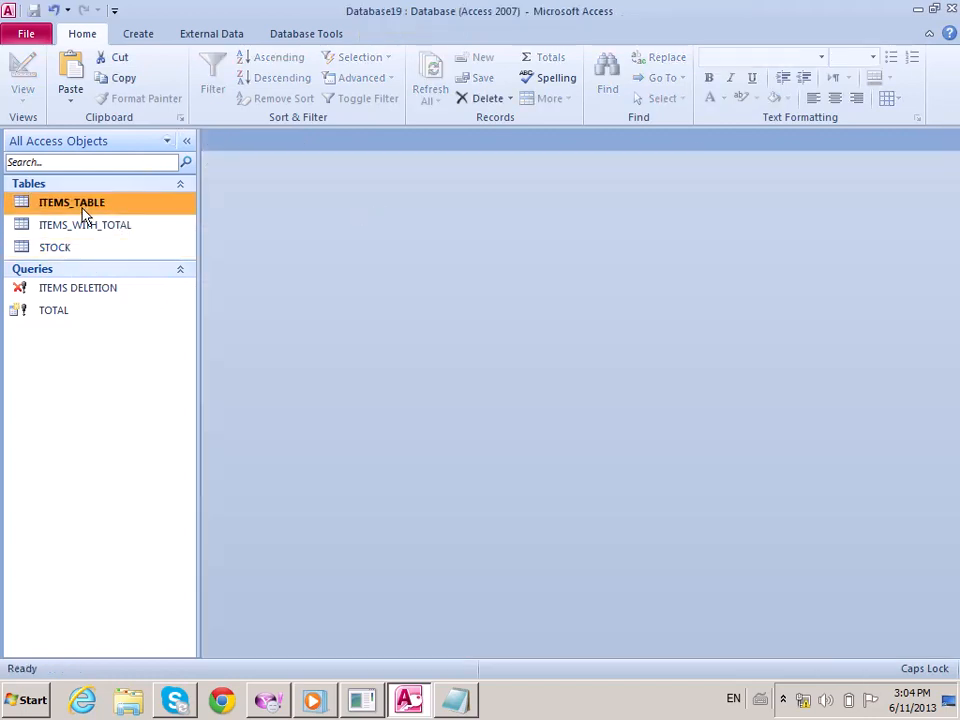
left_click(58, 253)
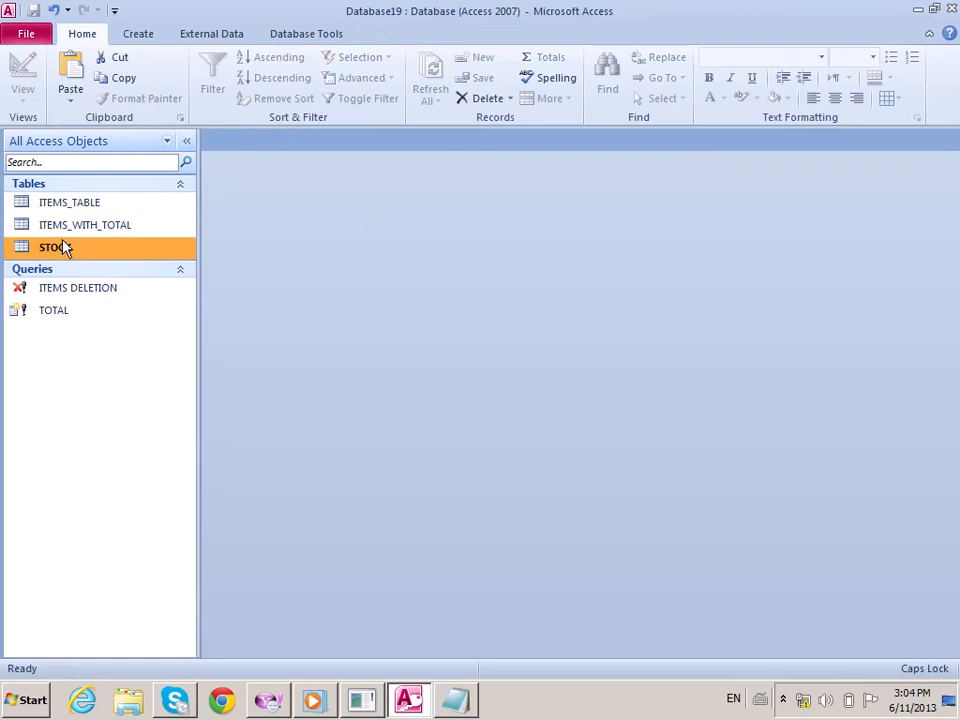
left_click(81, 207)
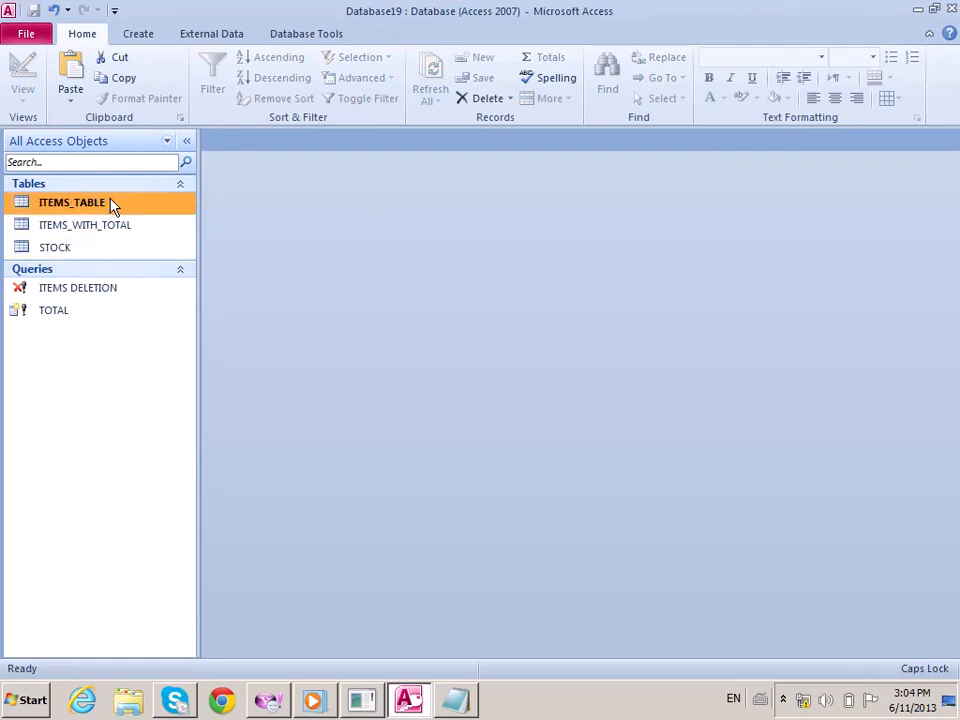
Start a new query in design view with ITEMS_TABLE as its source.
left_click(160, 36)
left_click(283, 90)
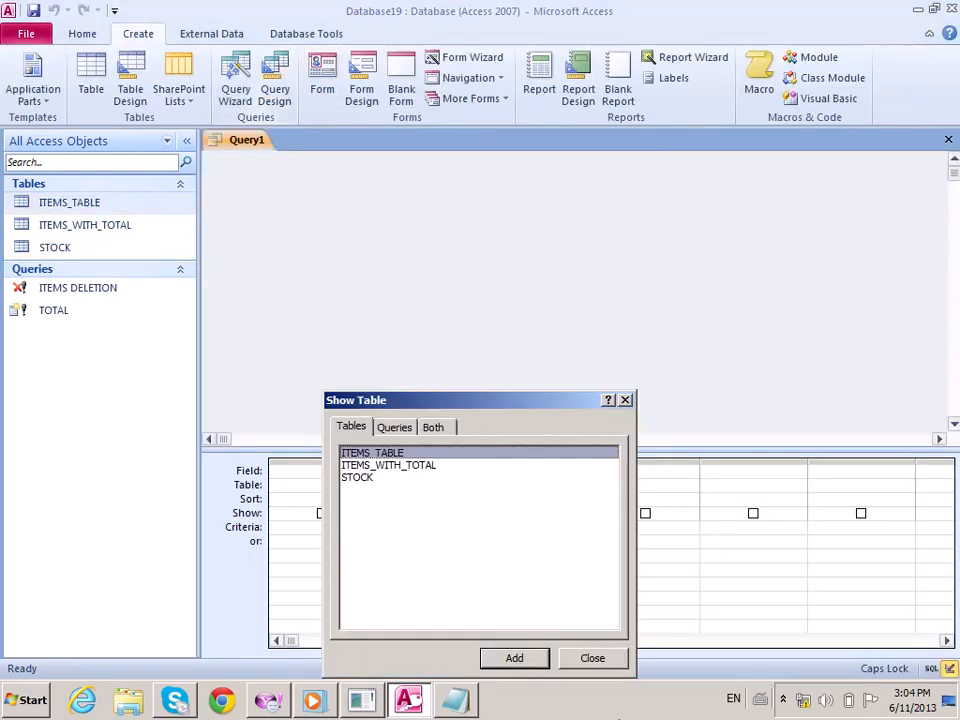
left_click(514, 656)
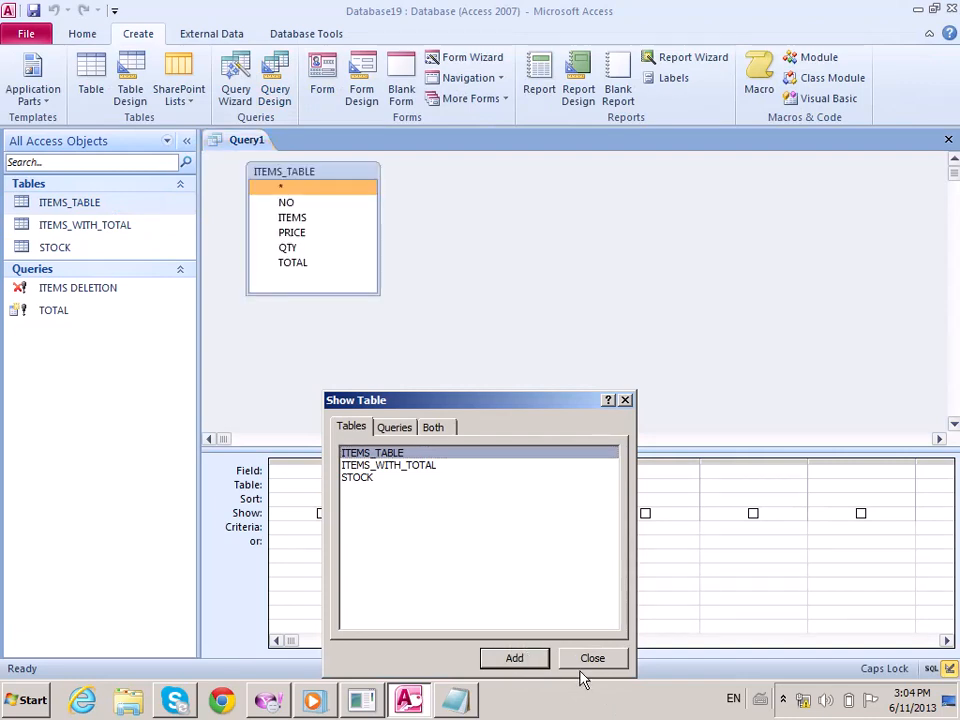
left_click(582, 665)
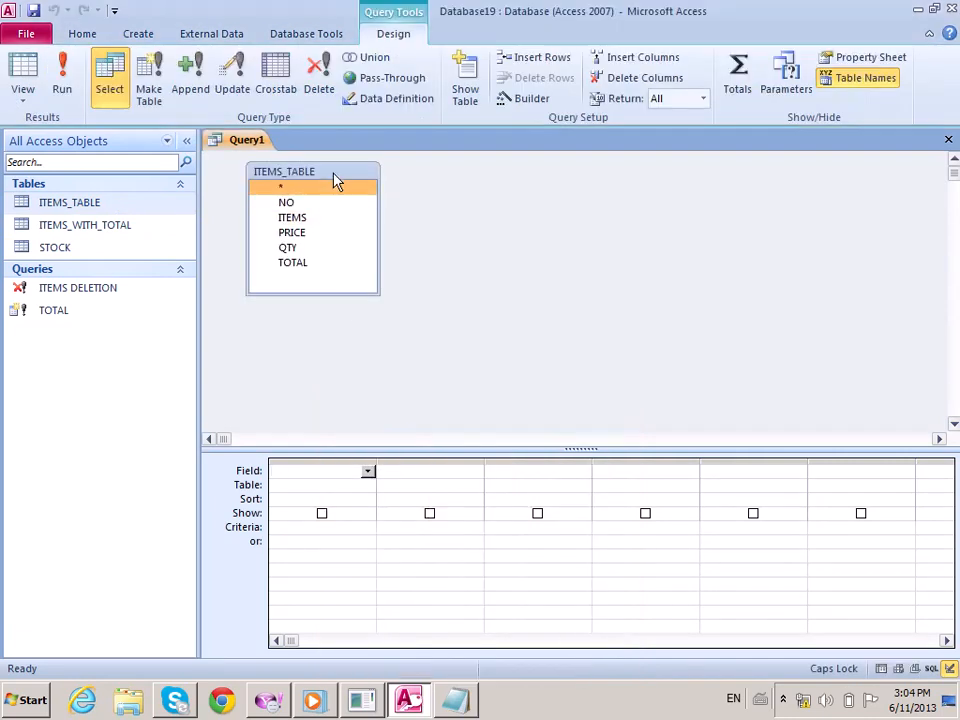
Add all ITEMS_TABLE fields to the query grid and make it an append query targeting STOCK in the current database.
double_click(332, 173)
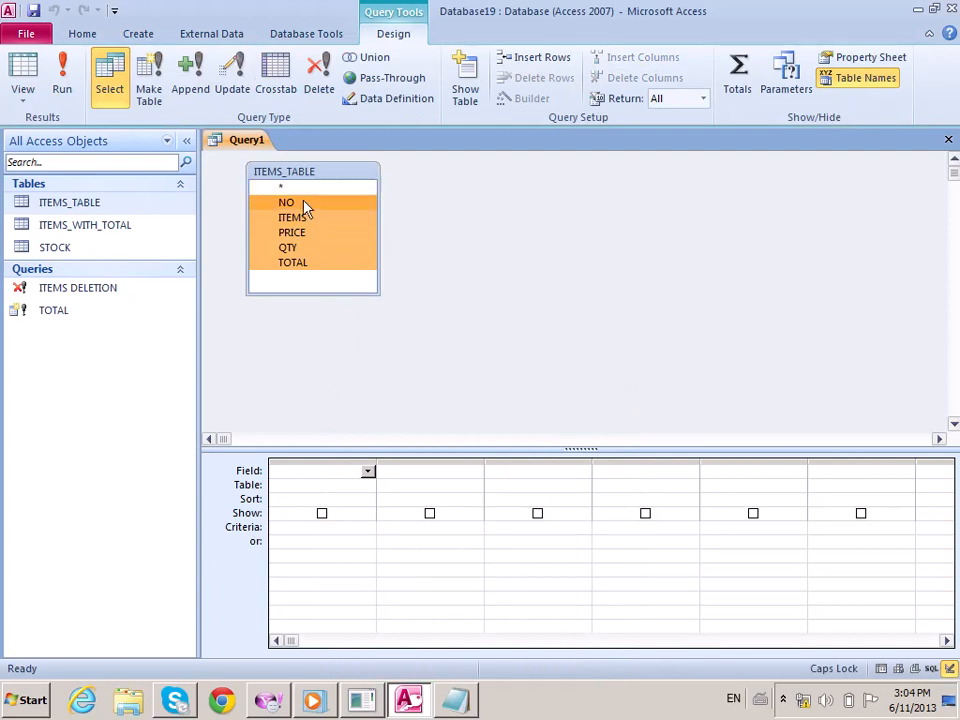
left_click_drag(304, 208, 322, 505)
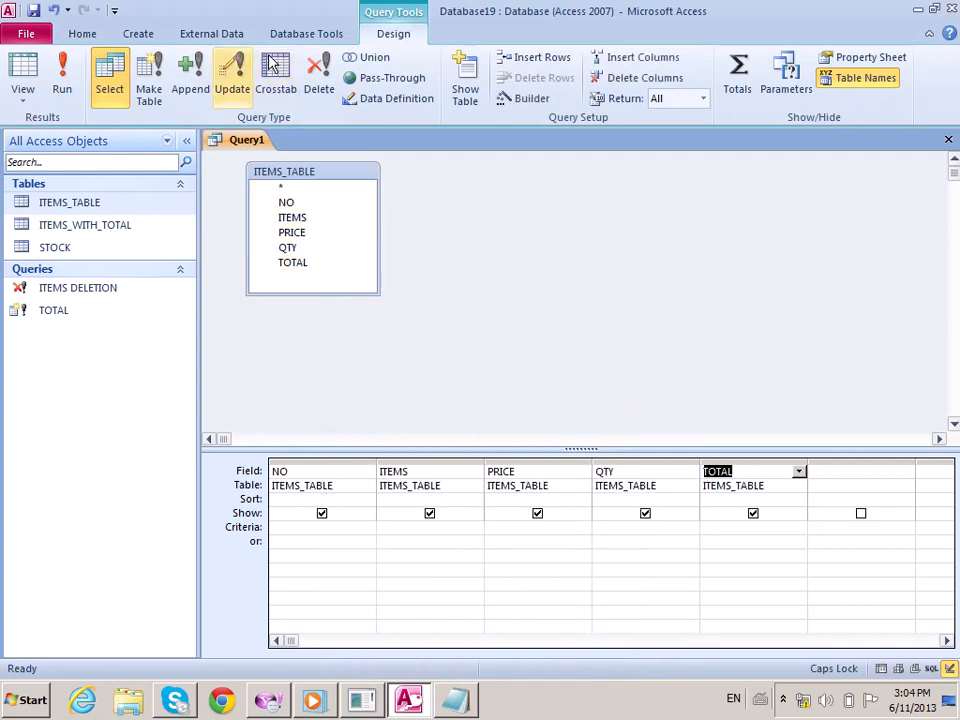
left_click(203, 92)
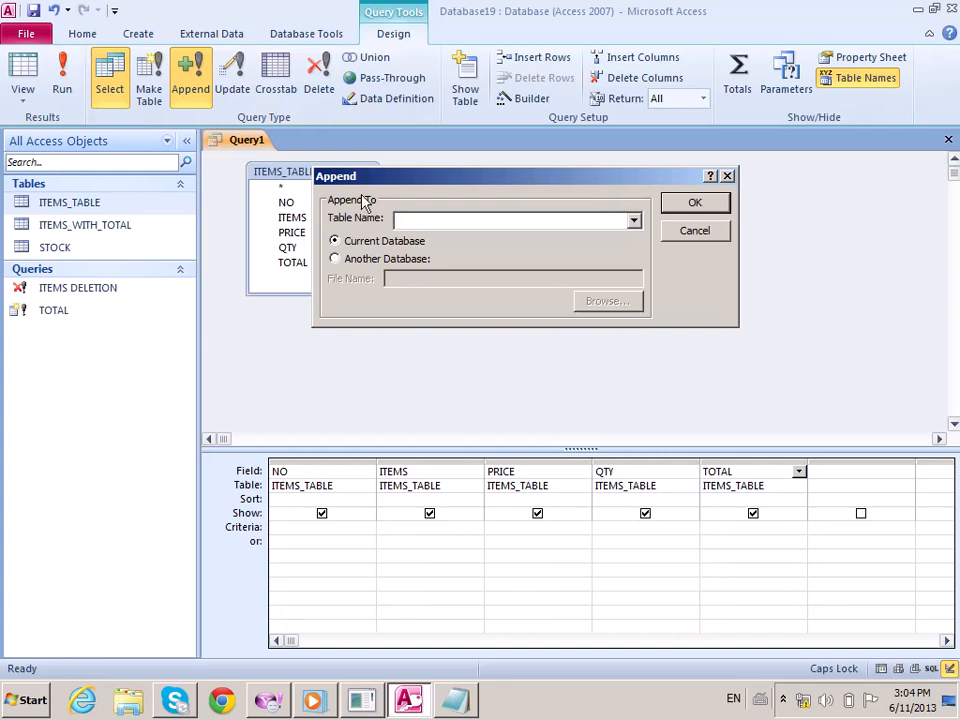
left_click(636, 226)
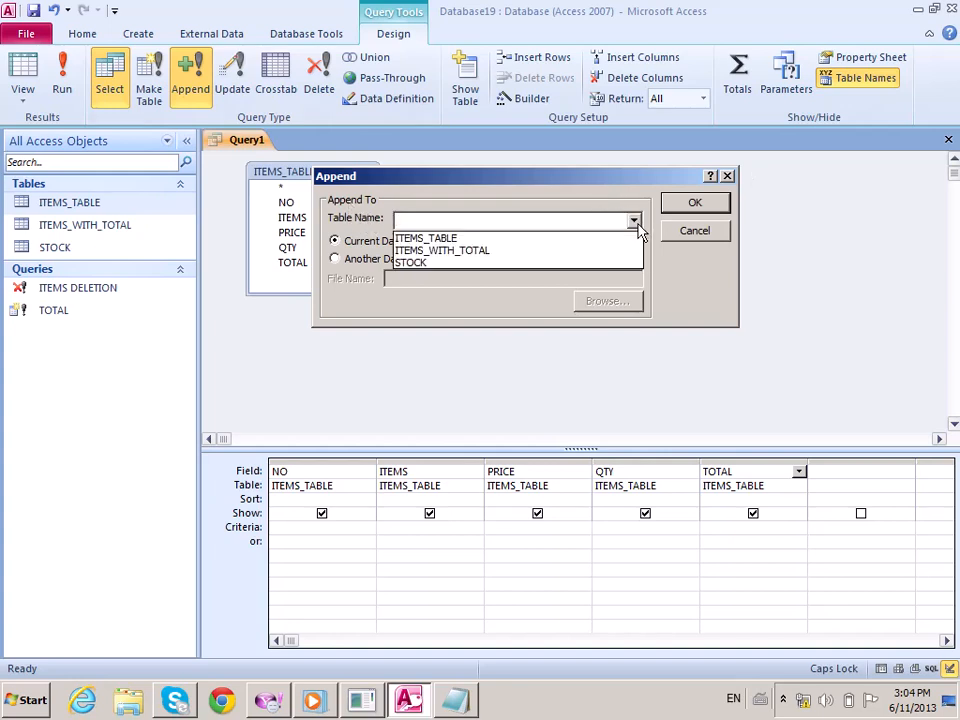
left_click(436, 262)
left_click(694, 203)
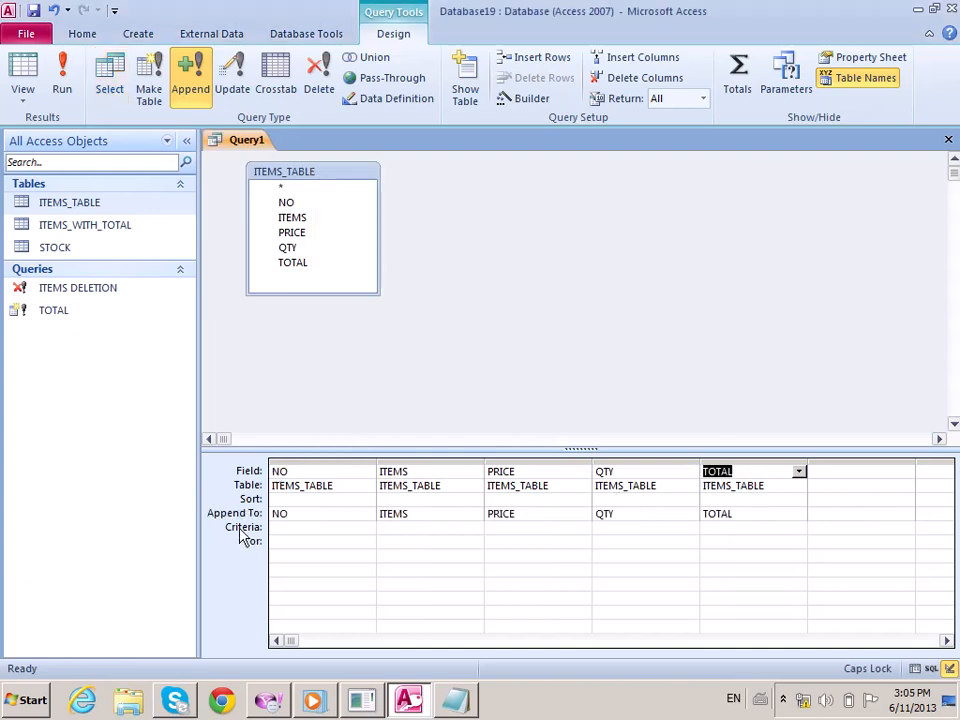
Enter the parameter criterion [ENTER ITEMS TO TRANFER IN TO STOCK] for the ITEMS field.
left_click(312, 527)
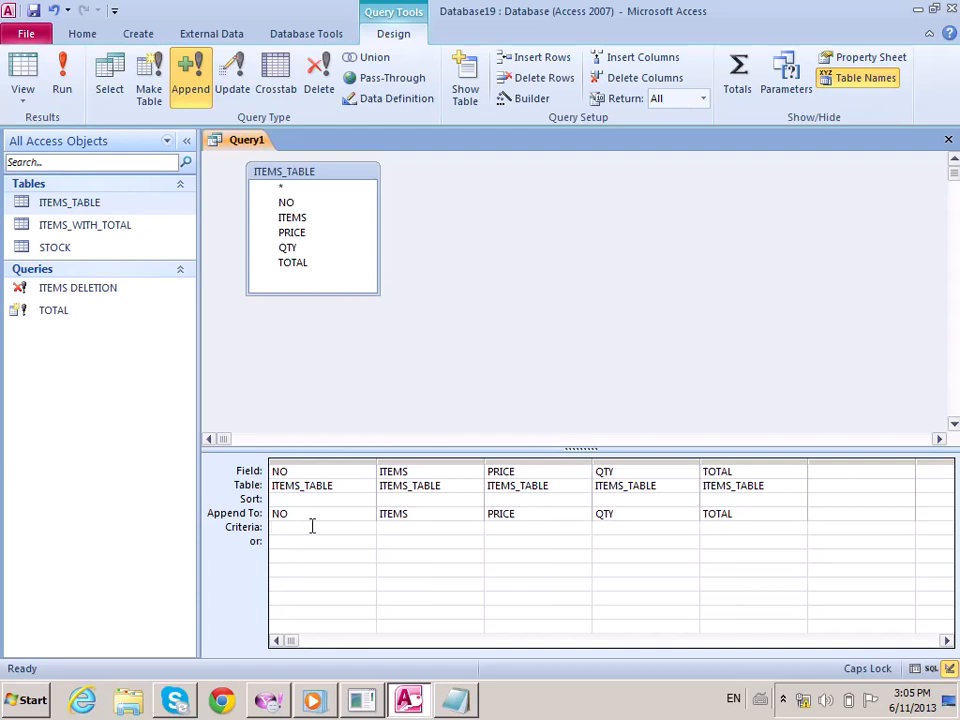
left_click(388, 538)
type("[ENTER ITEMS TO")
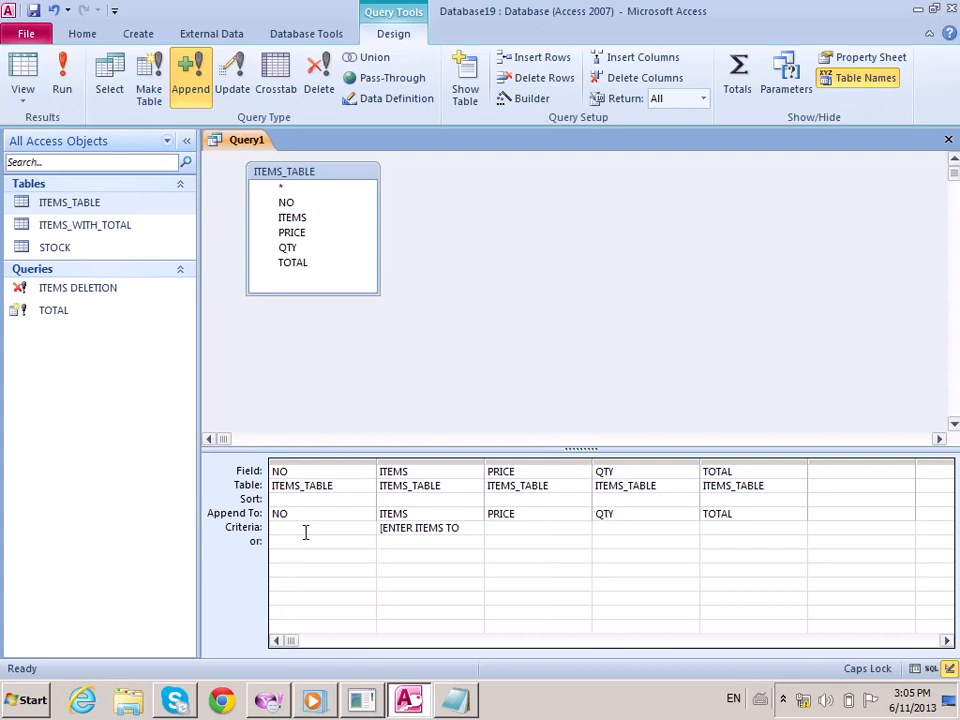
type(" TRANFER IN TO ")
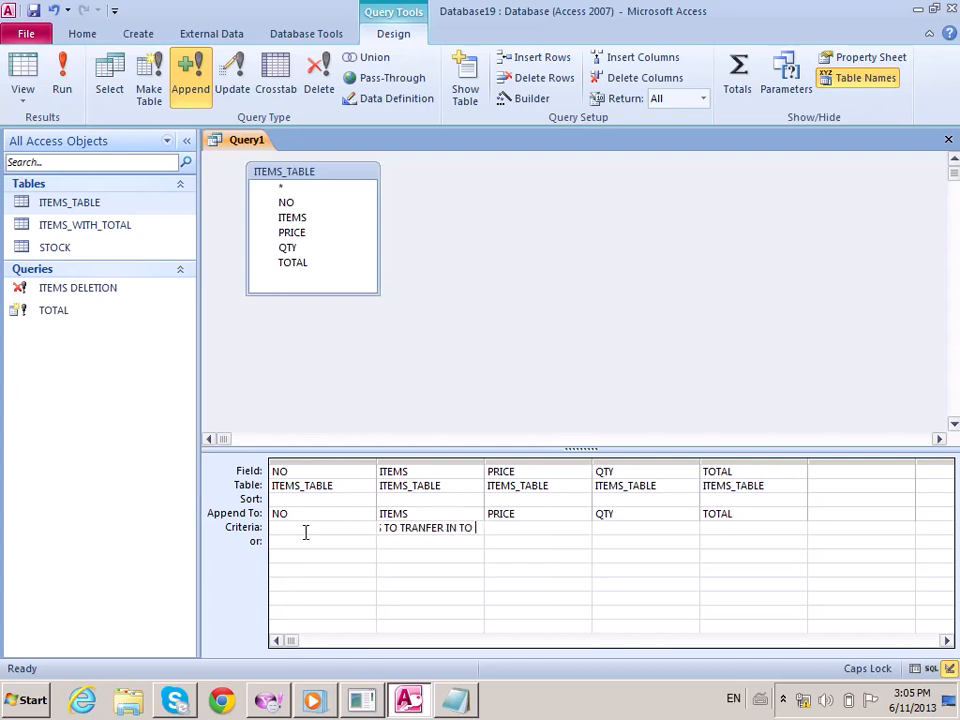
type("STOCK")
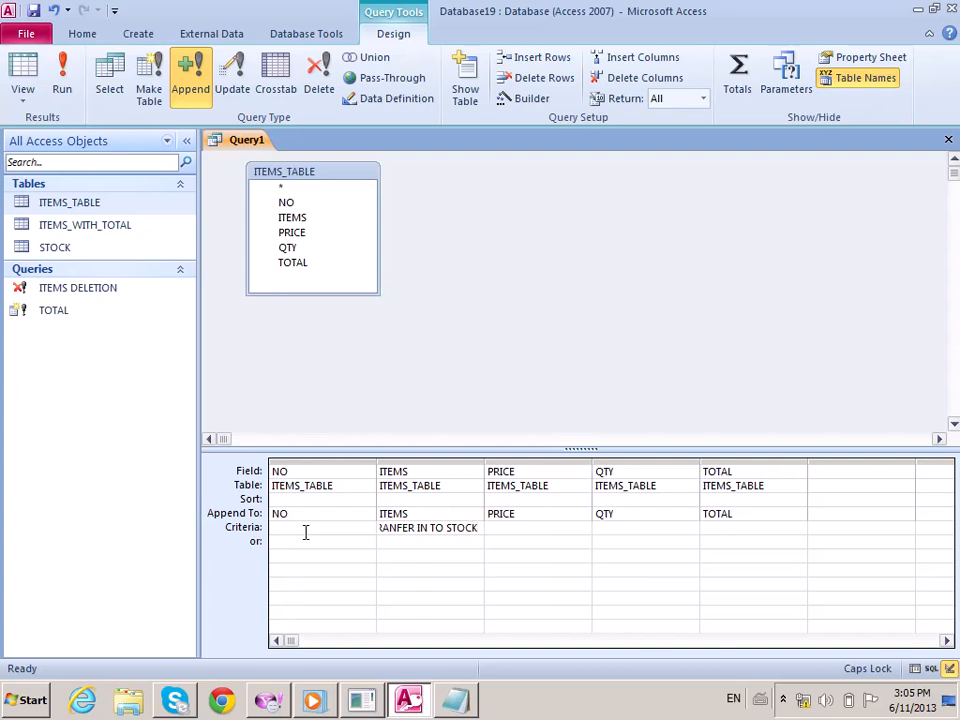
Save the append query as TRANSFERING DATA IN TO STOCK and close it.
key("ctrl+s")
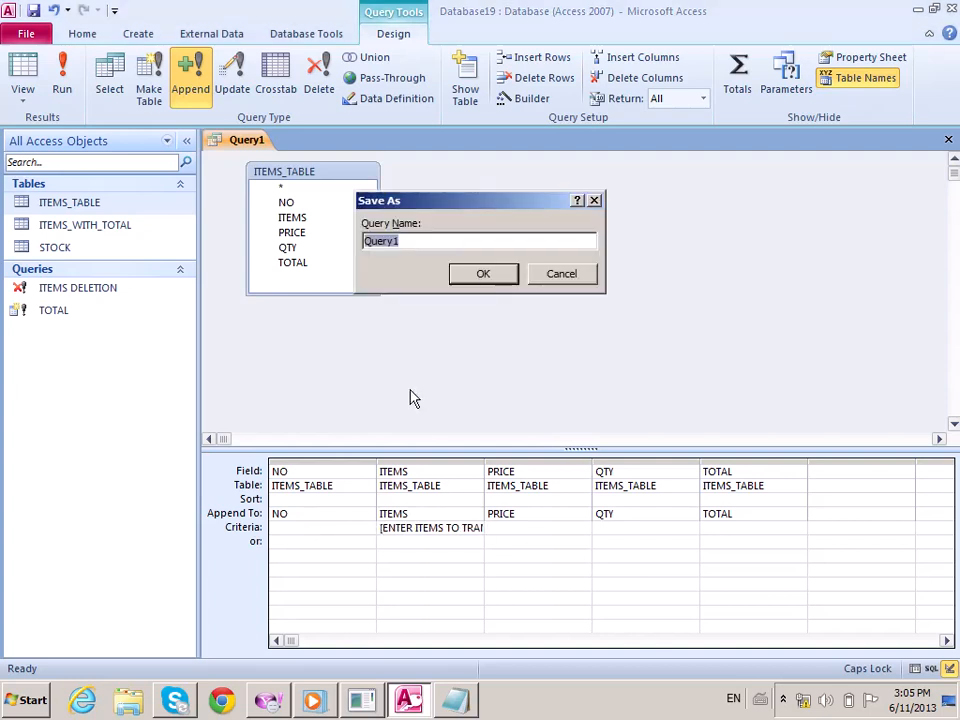
type("TRANSFERING")
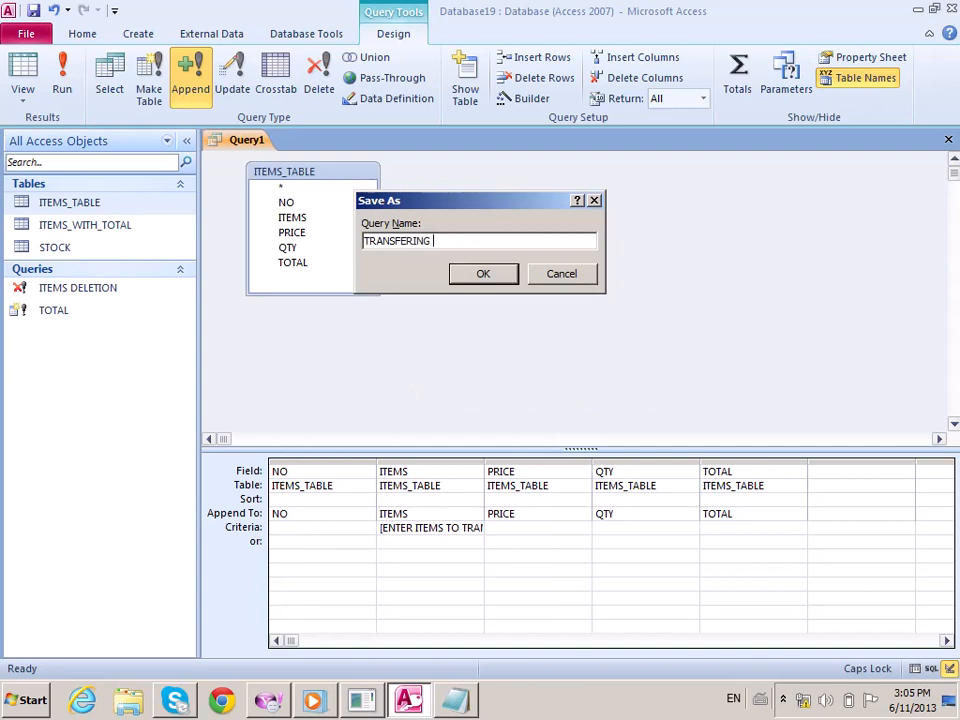
type(" DATA IN TO STO")
left_click(483, 273)
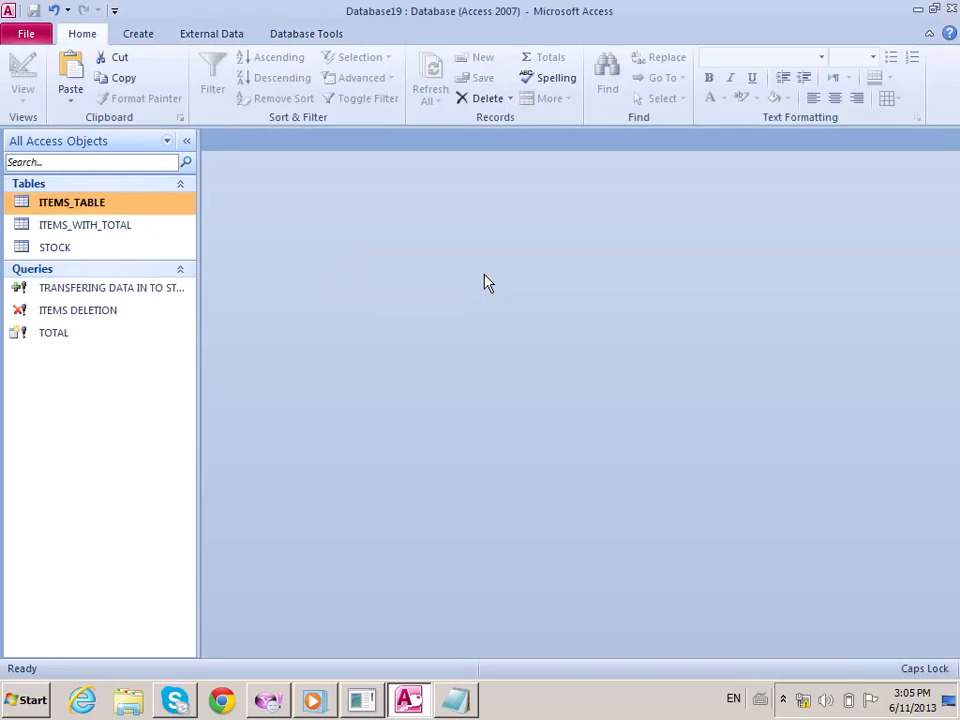
Check the records in STOCK and in ITEMS_TABLE, including the VGA CABLE row, closing each table after viewing.
left_click(75, 290)
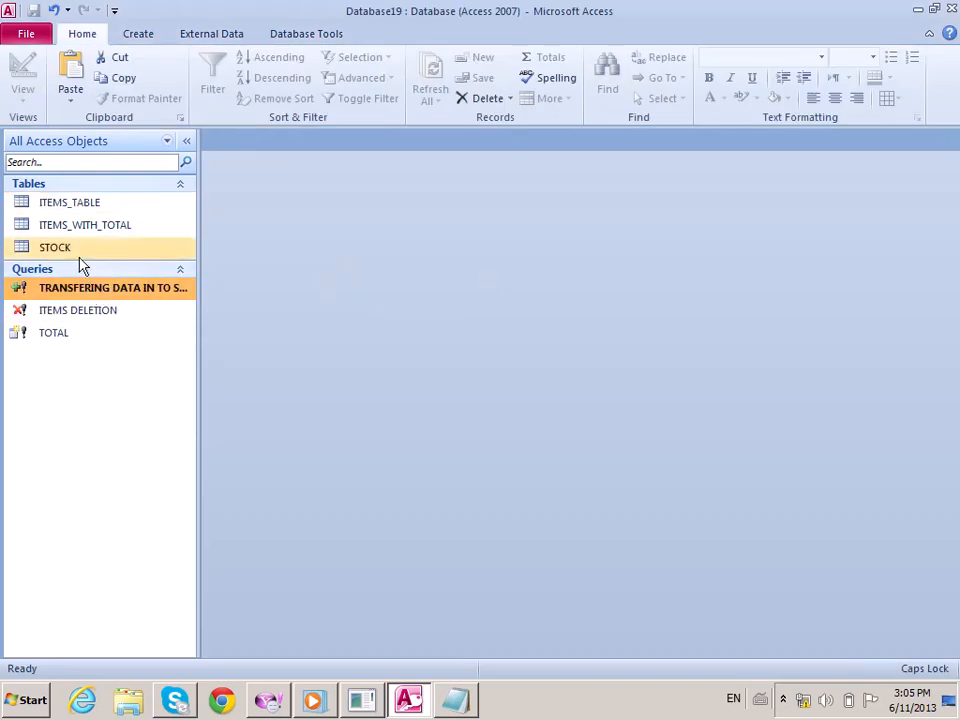
double_click(78, 250)
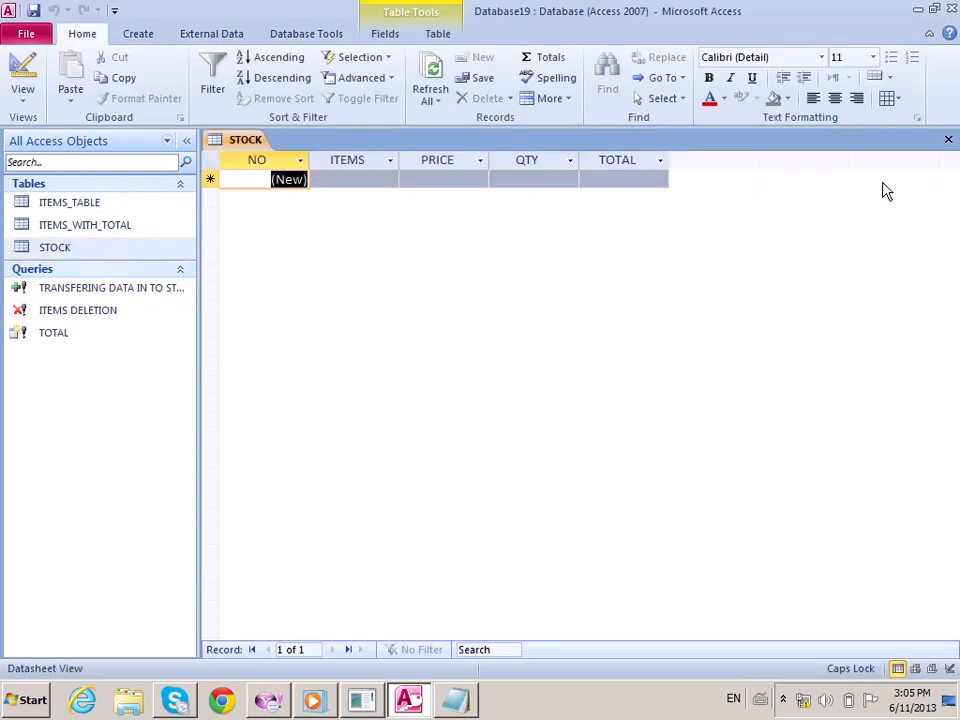
left_click(948, 139)
double_click(152, 204)
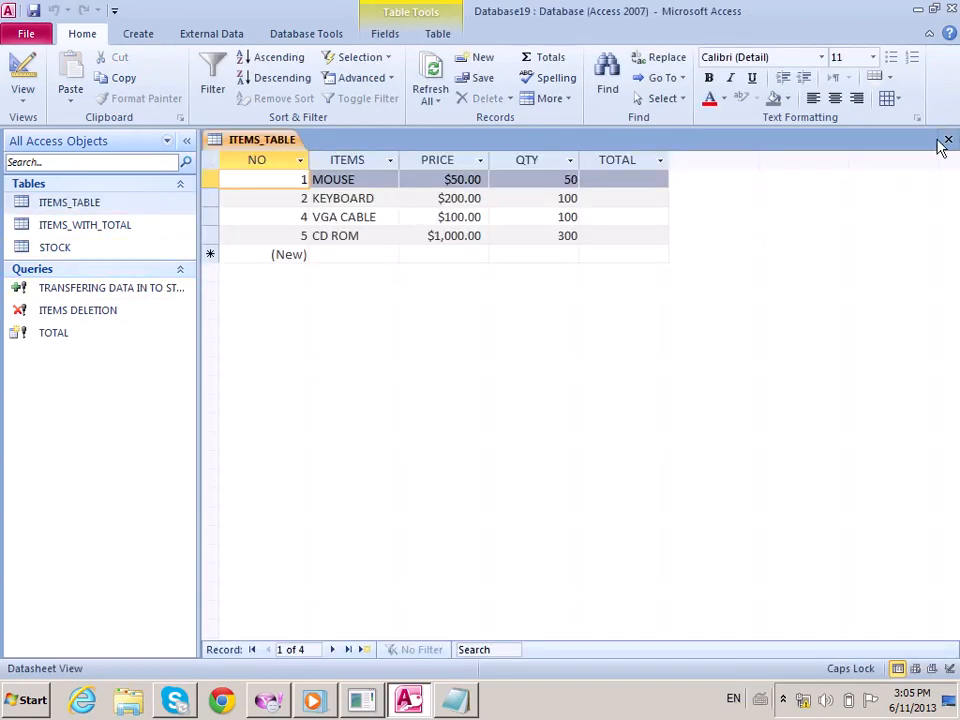
left_click(213, 217)
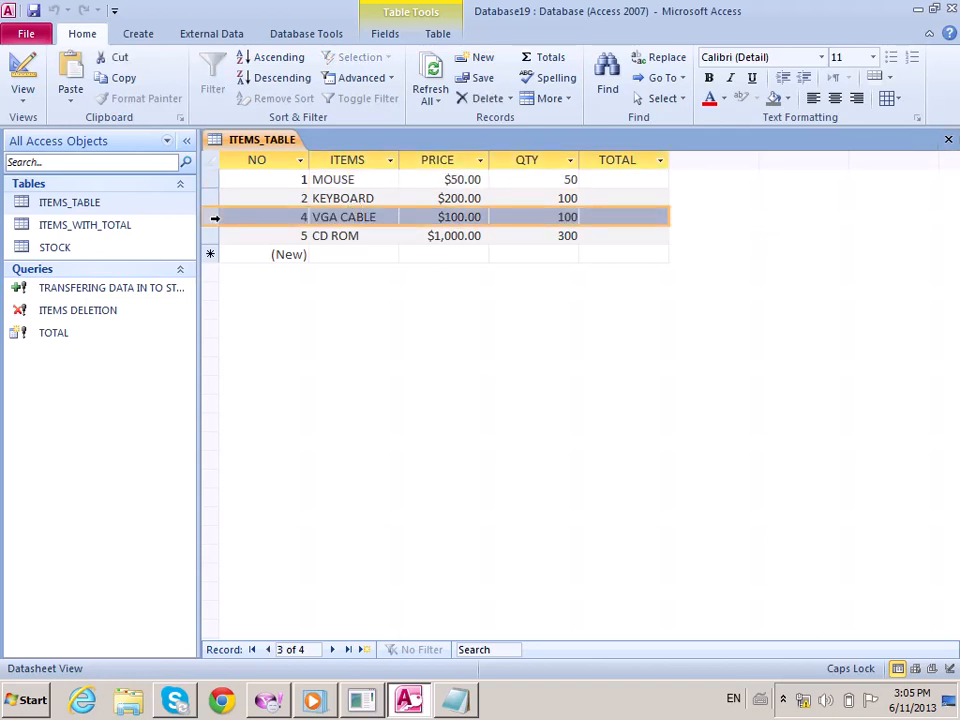
left_click(947, 139)
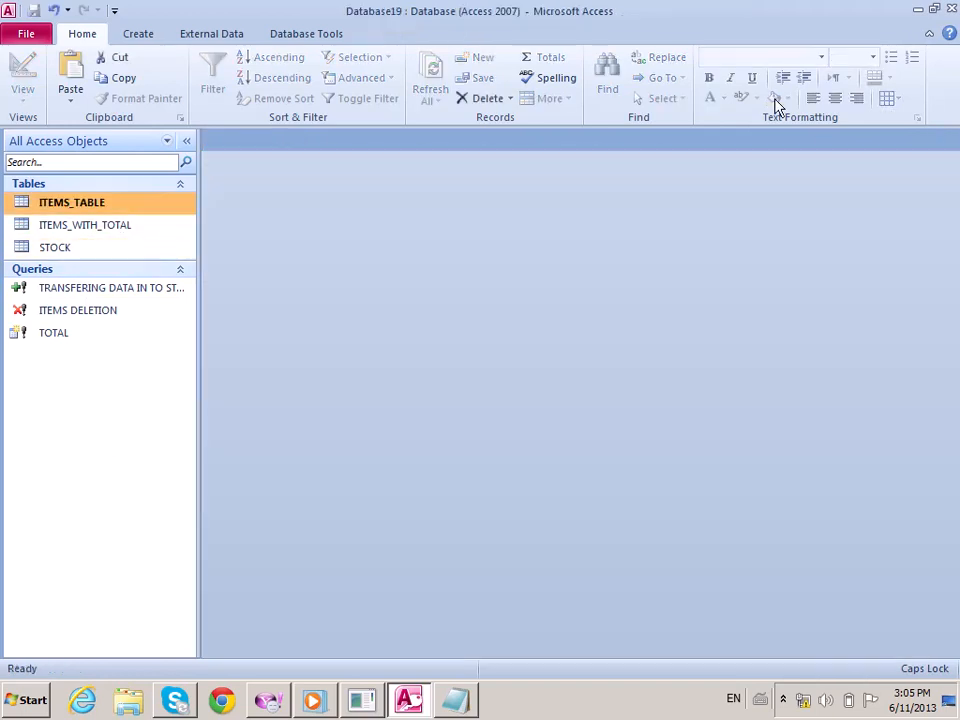
Run the append query with VGA CABLE as the item to transfer, and check the STOCK table.
double_click(130, 289)
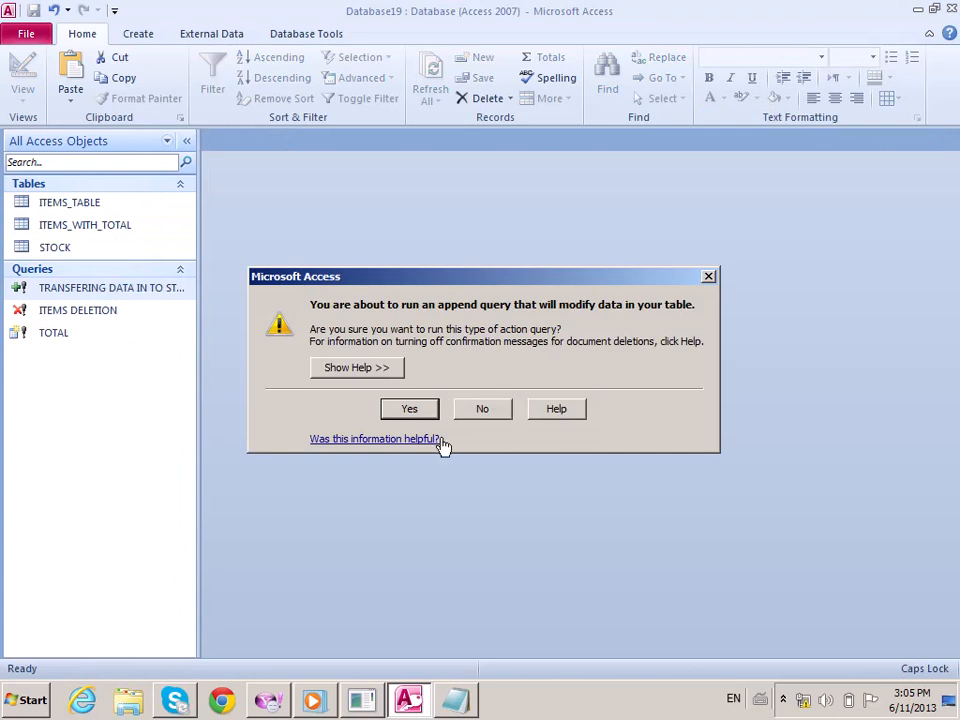
key("Return")
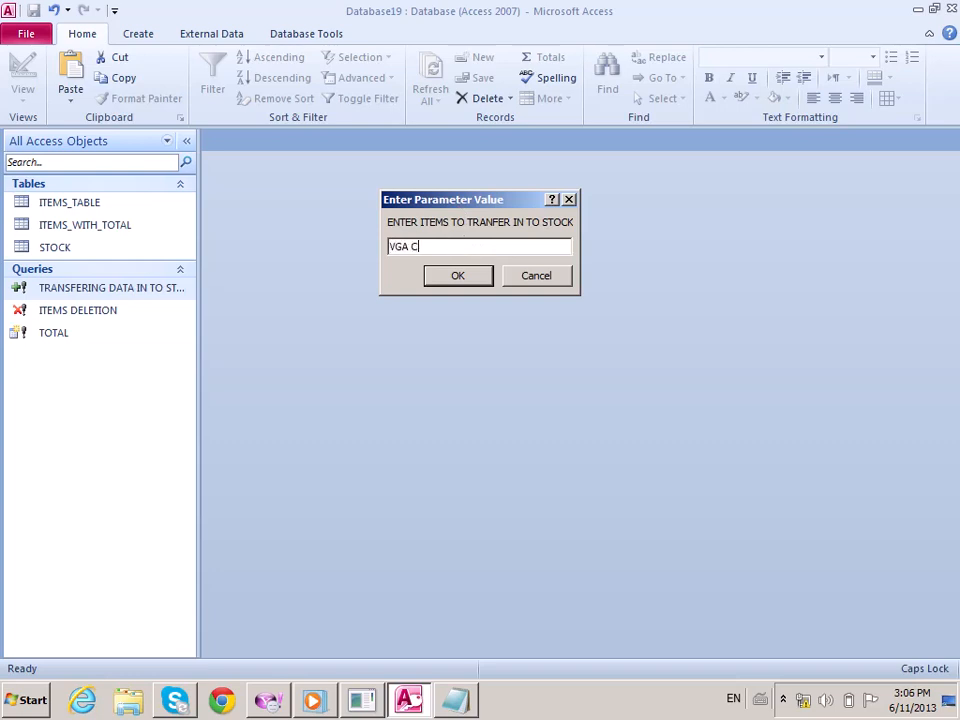
key("Return")
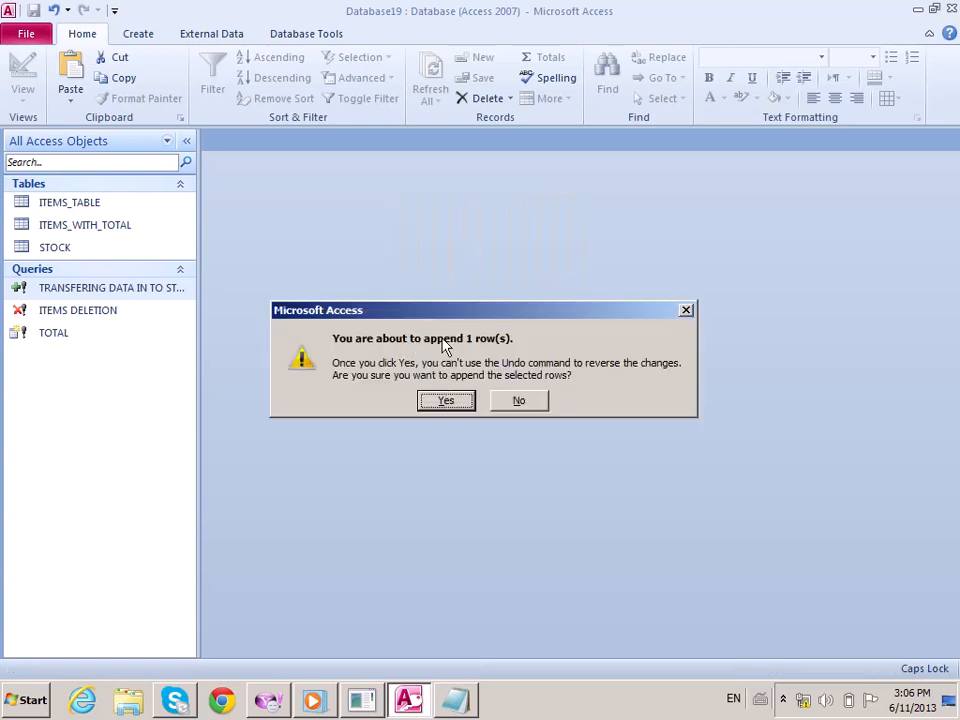
left_click(452, 400)
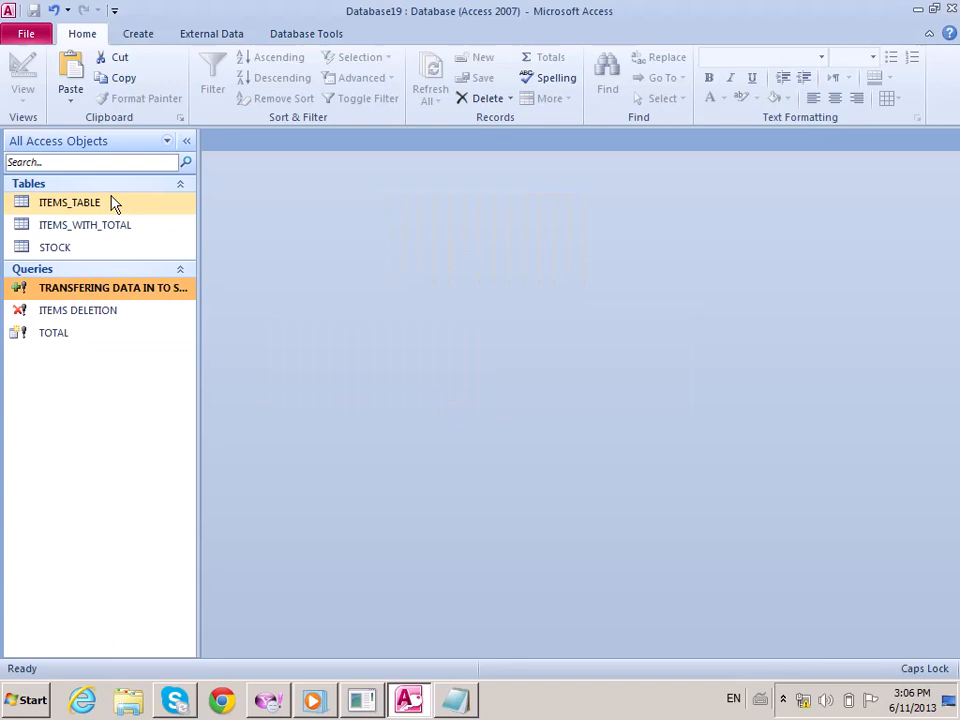
left_click(80, 248)
double_click(80, 248)
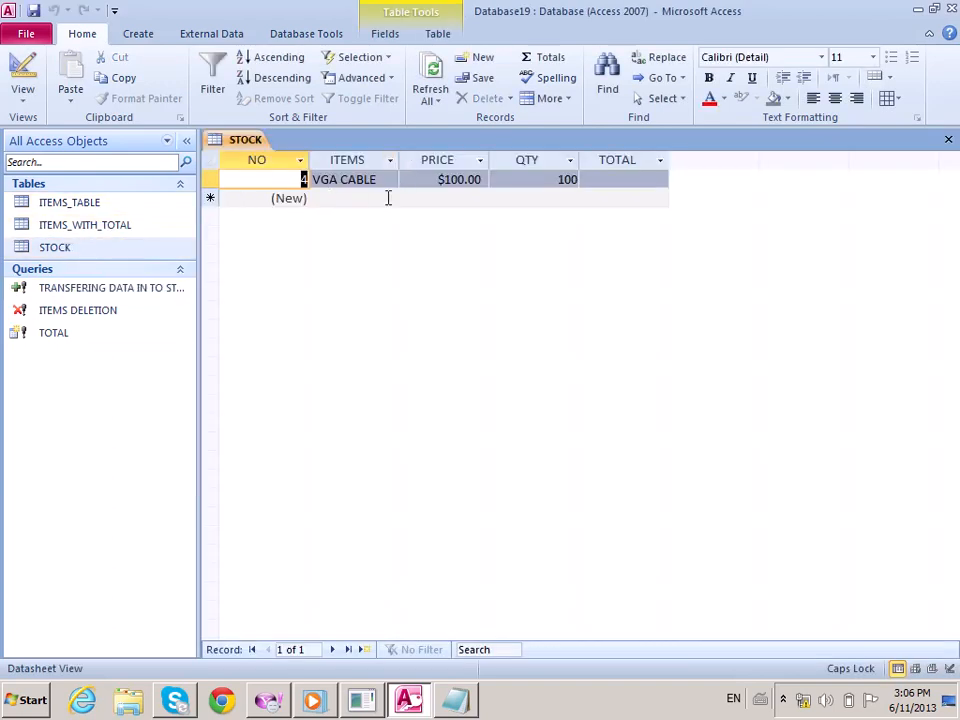
key("ctrl+w")
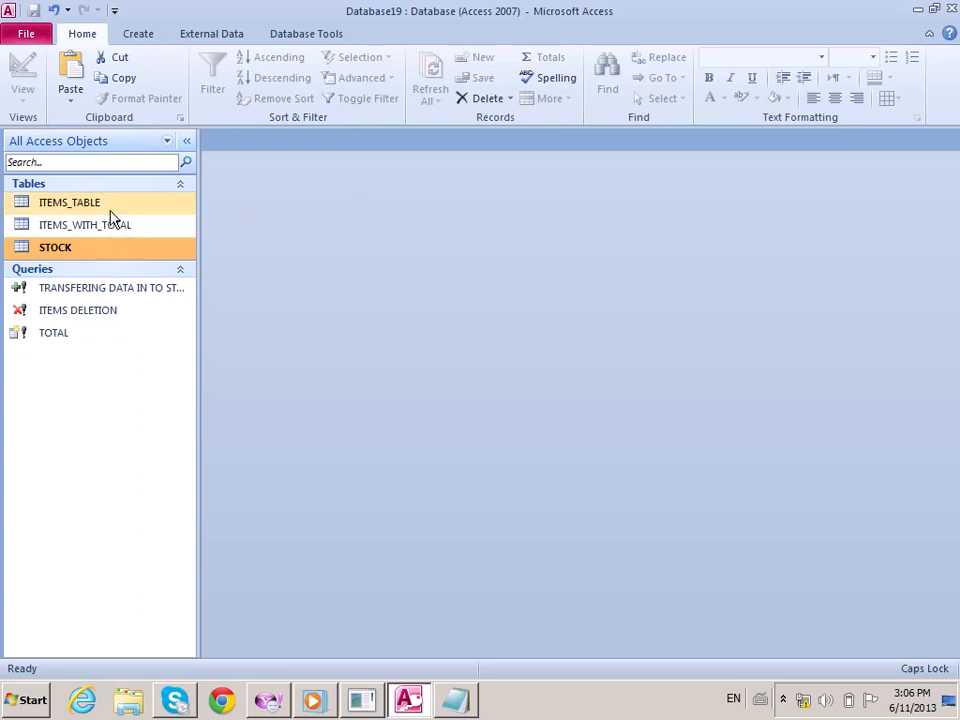
Run the append query again with CD ROM as the item to transfer, and check the STOCK table.
double_click(92, 290)
left_click(420, 414)
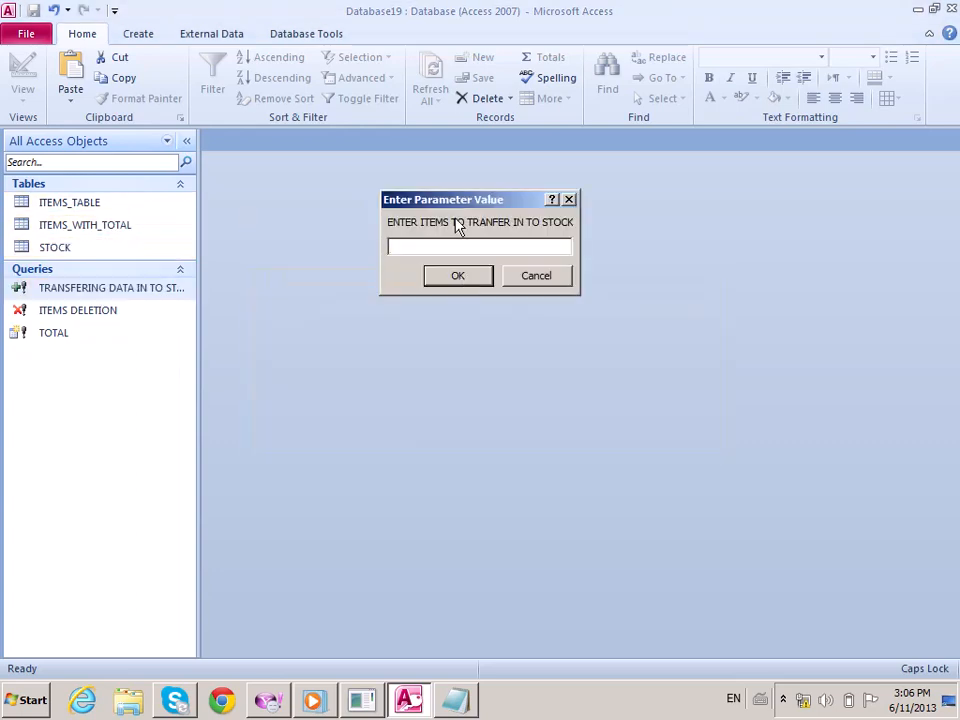
type("CD ROM")
key("Return")
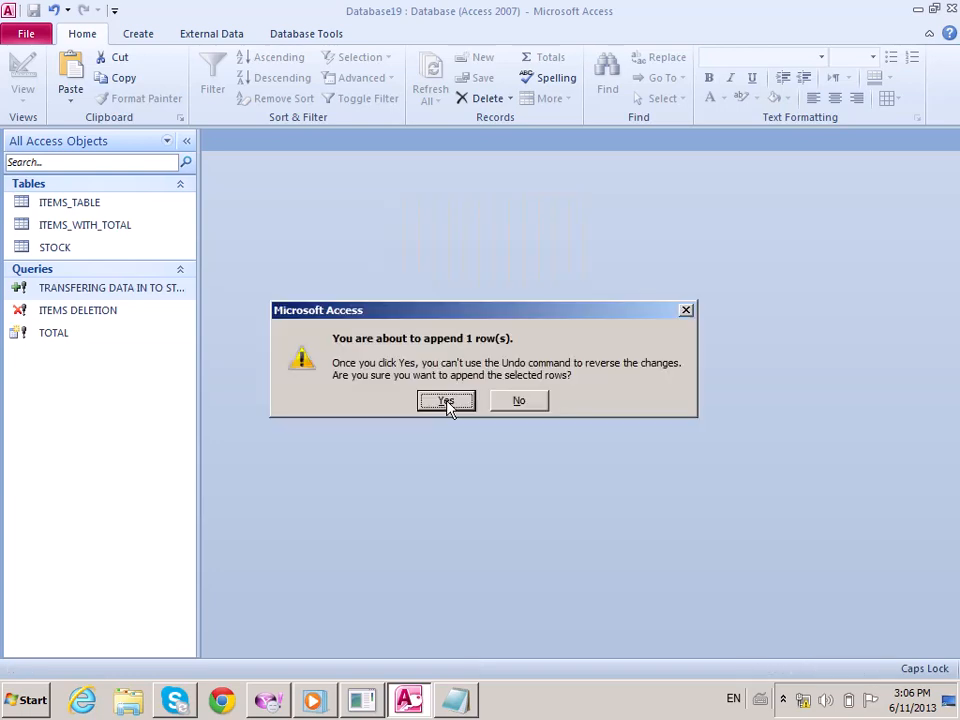
left_click(446, 401)
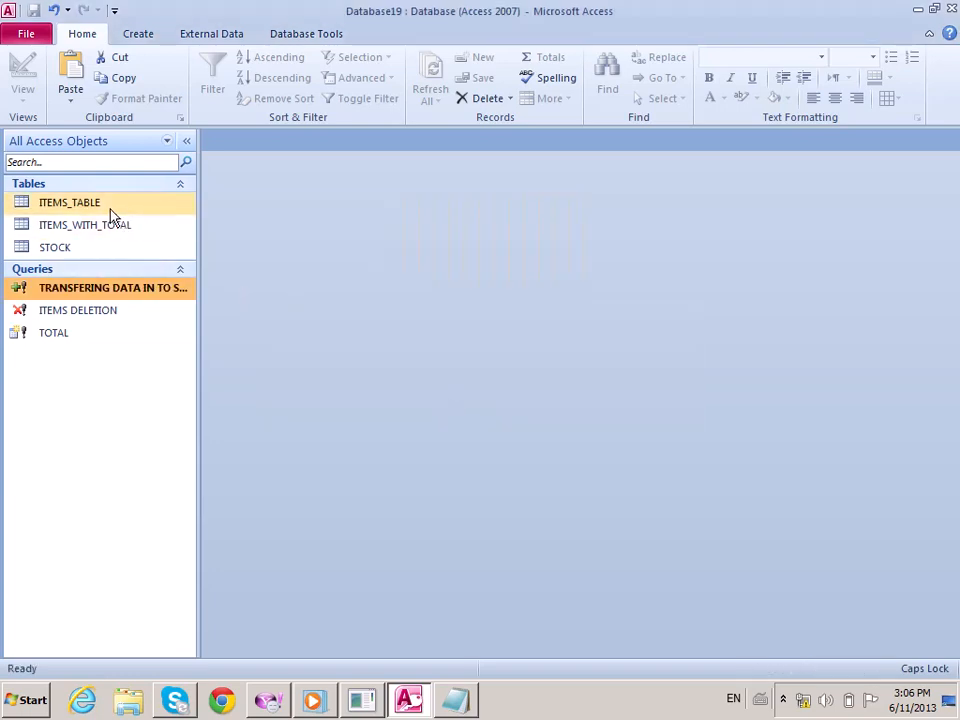
double_click(100, 246)
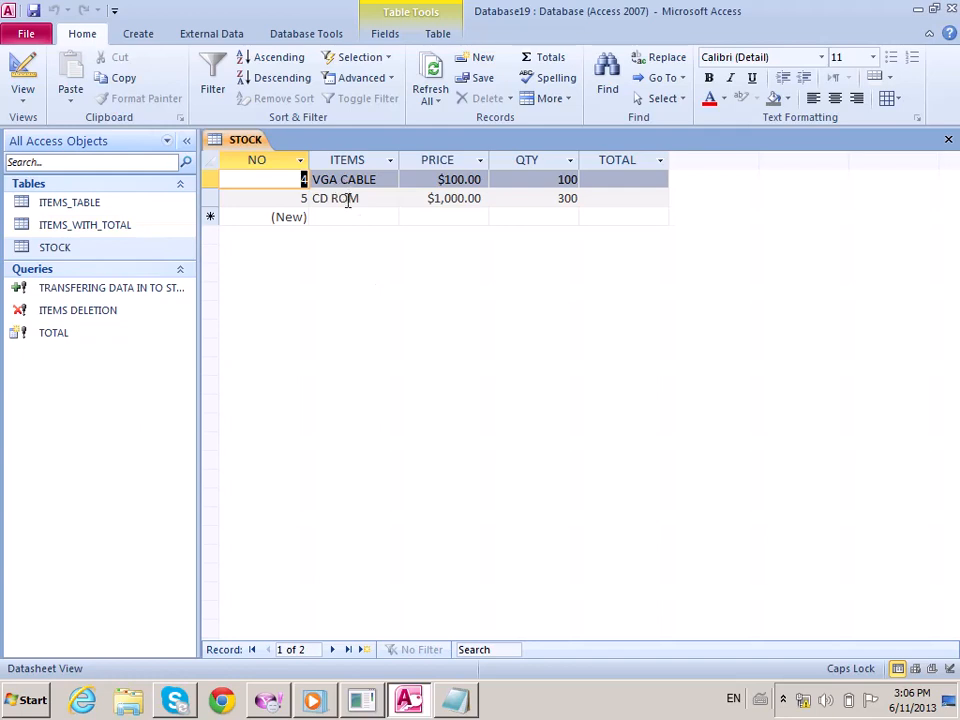
left_click(948, 144)
Create another query in design view with ITEMS_TABLE as its source.
left_click(140, 36)
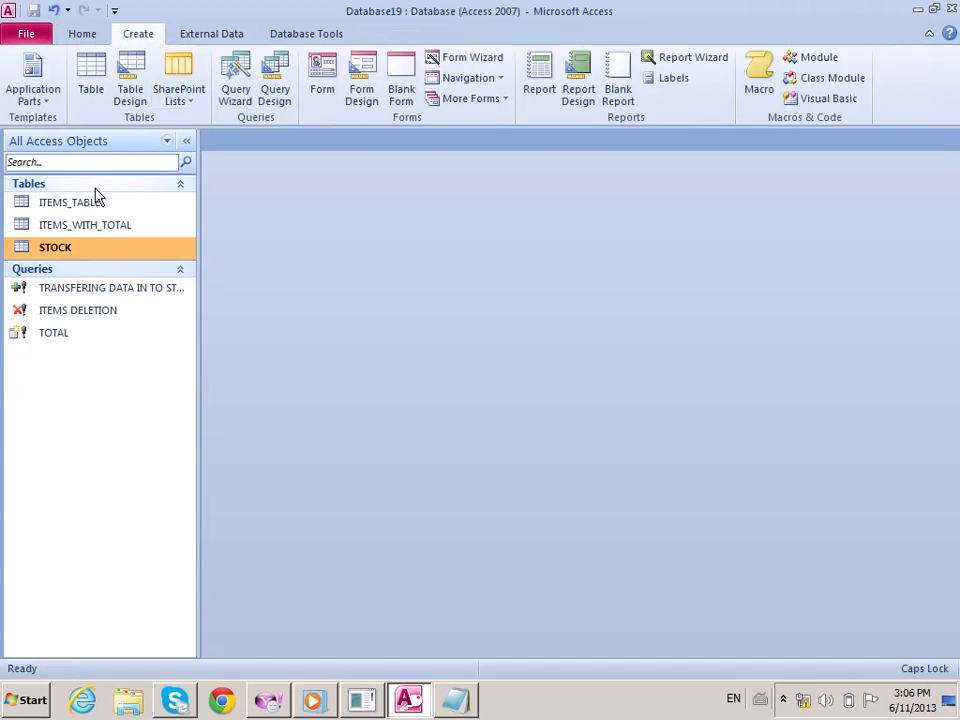
left_click(277, 82)
left_click(518, 658)
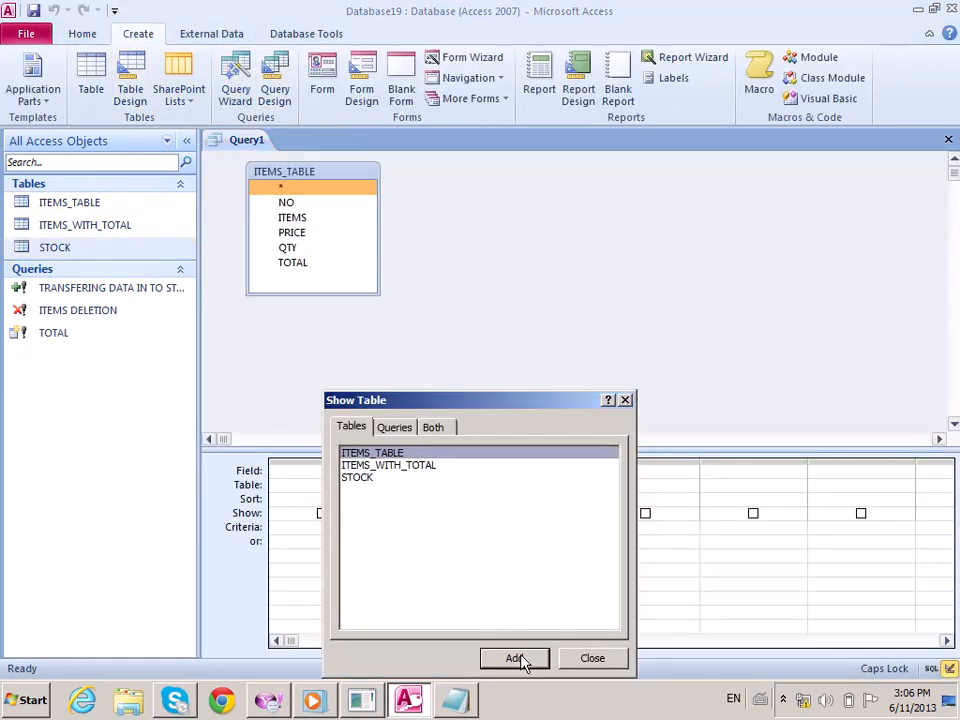
left_click(585, 658)
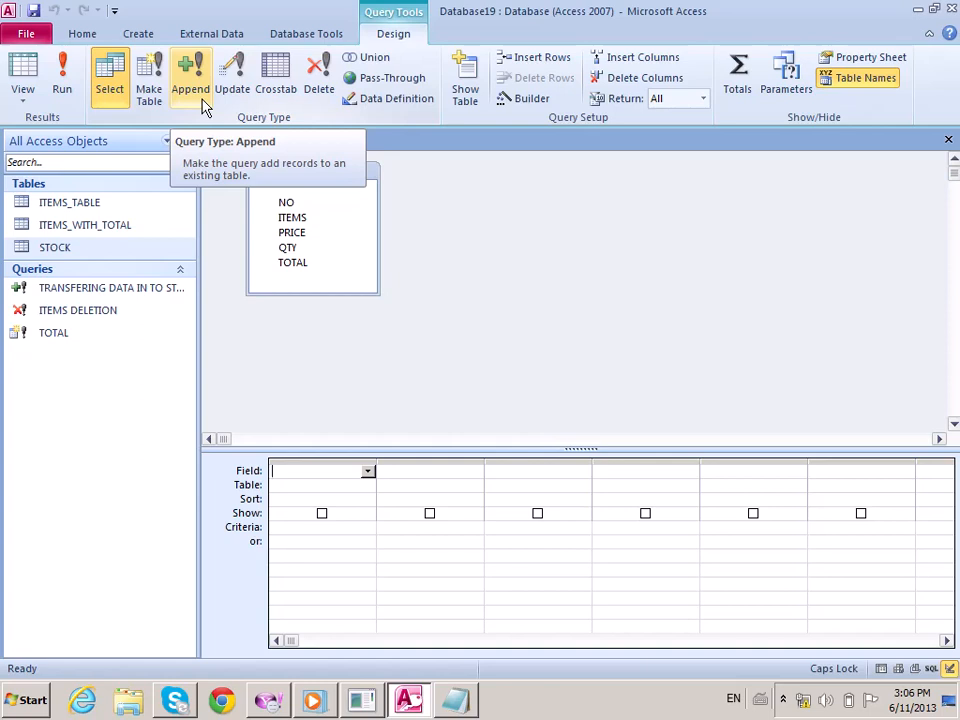
Add all ITEMS_TABLE fields to the query grid and exclude TOTAL from the displayed results.
double_click(287, 178)
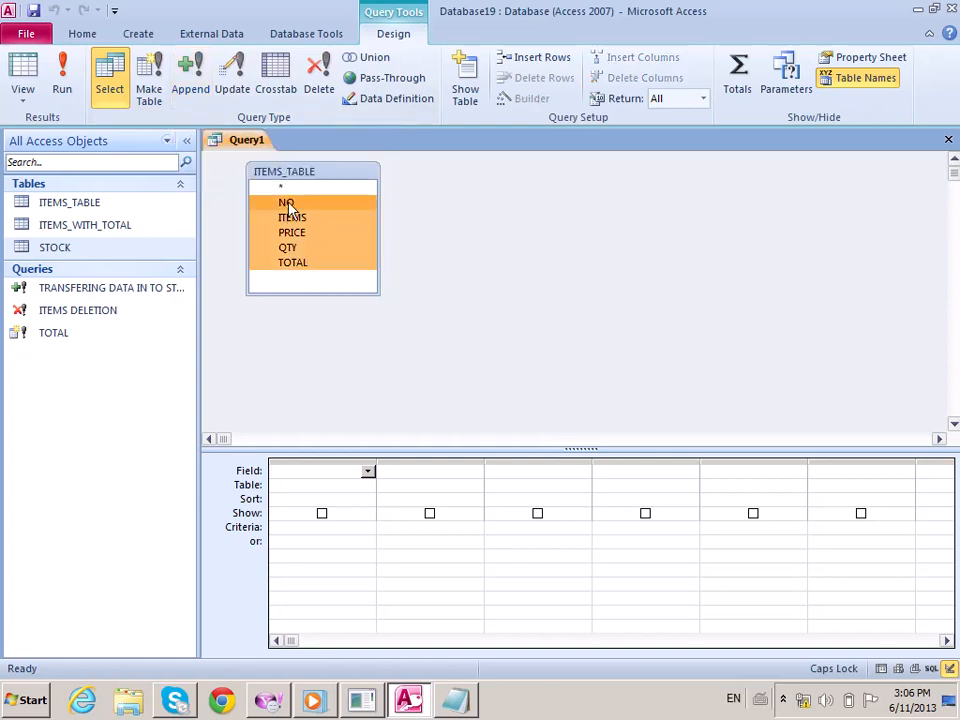
left_click_drag(283, 203, 334, 516)
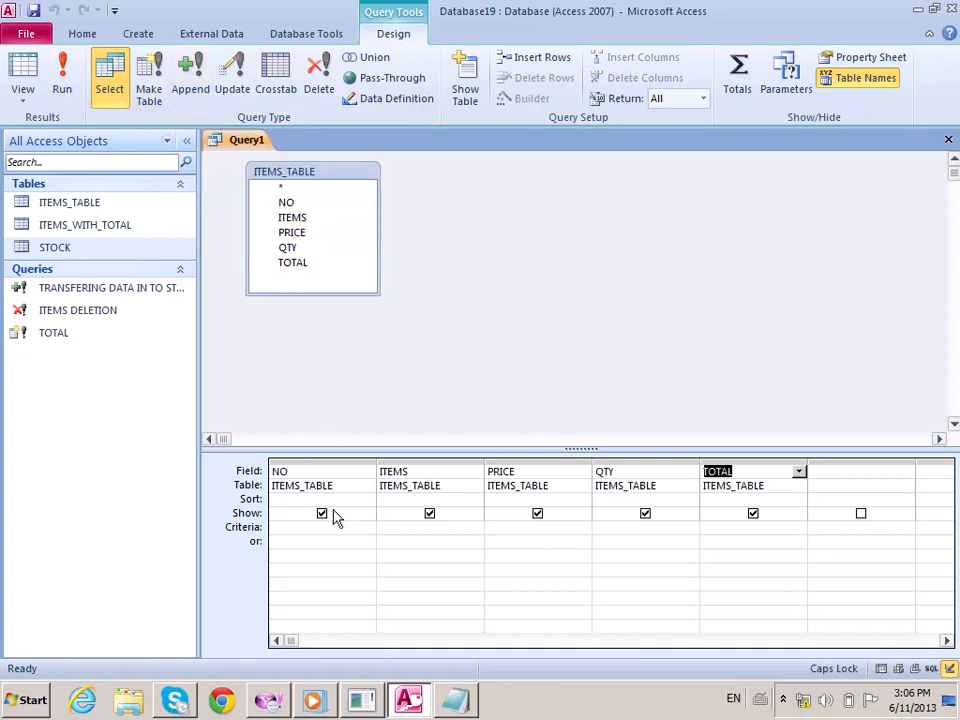
left_click(752, 513)
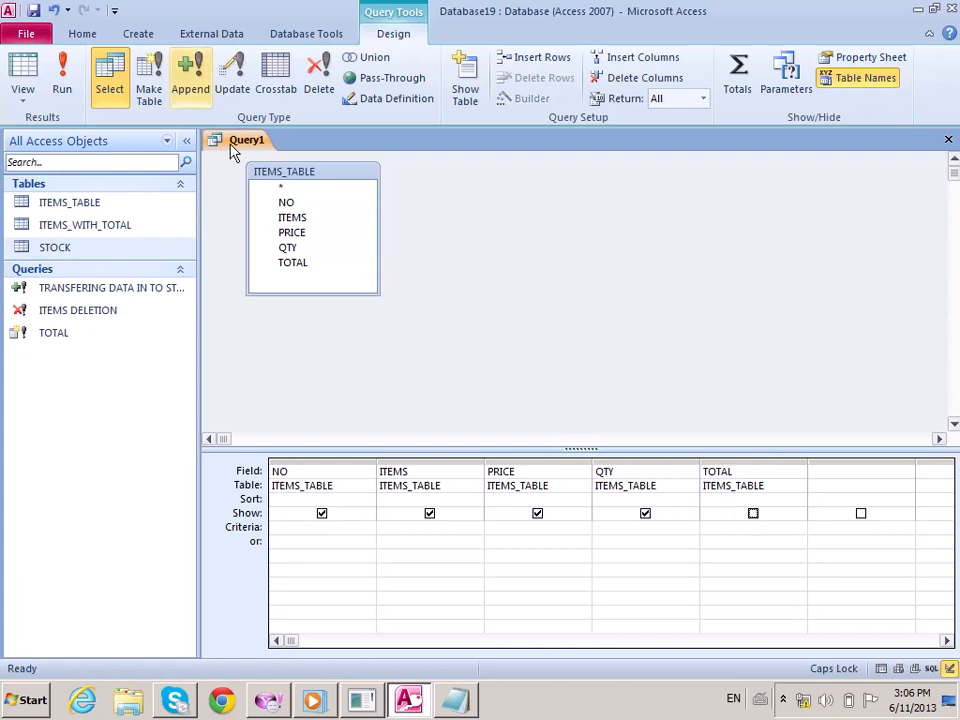
Run the select query to examine its results, and return to its design view.
left_click(61, 96)
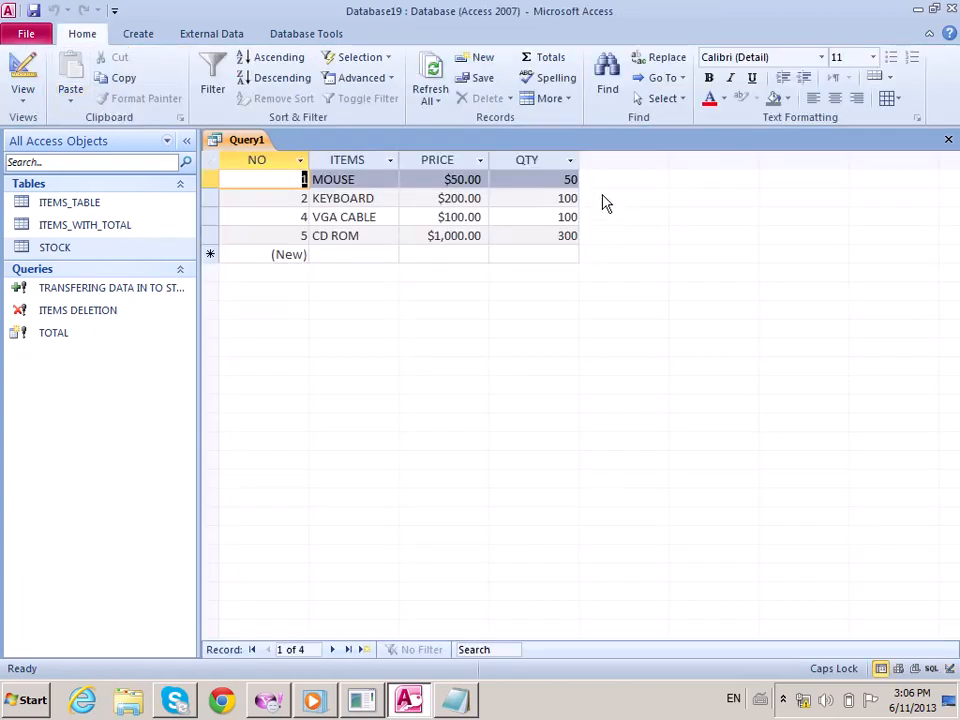
left_click(30, 75)
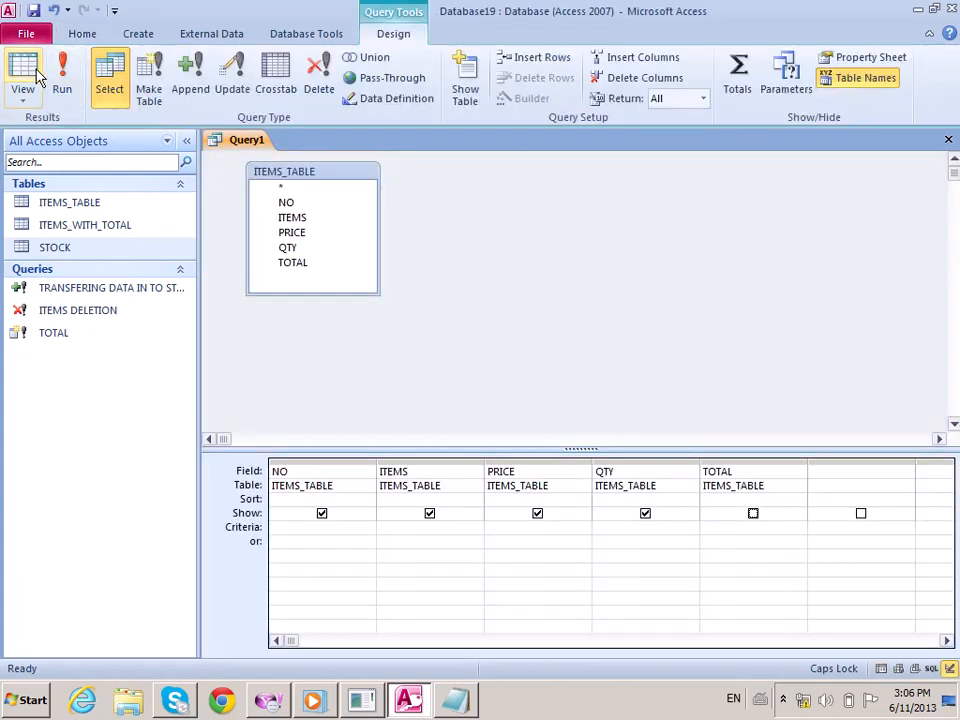
left_click(30, 102)
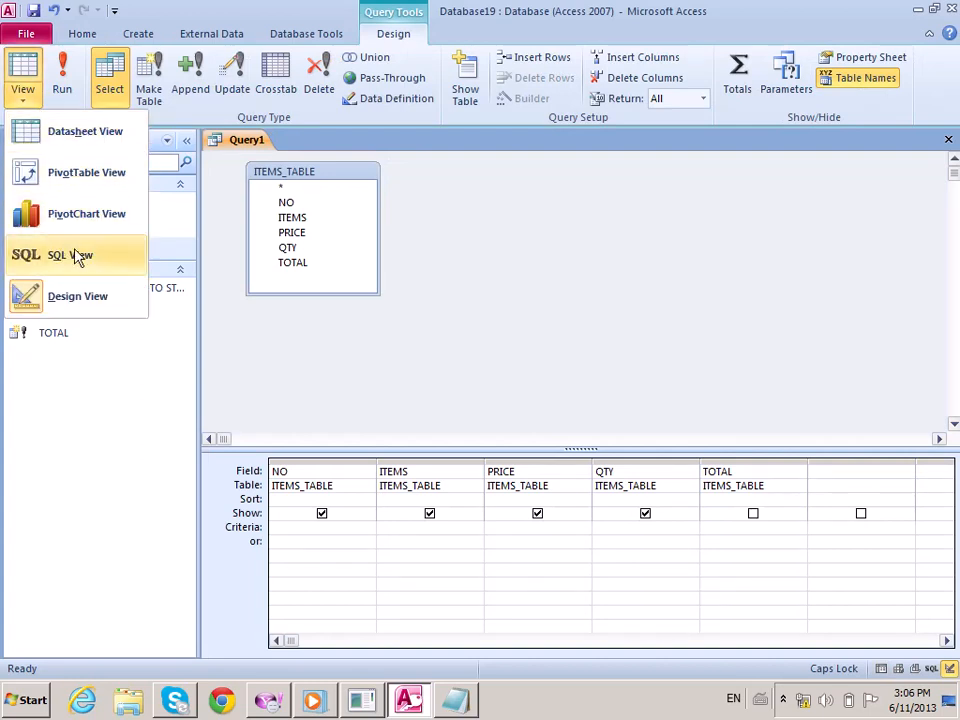
left_click(83, 312)
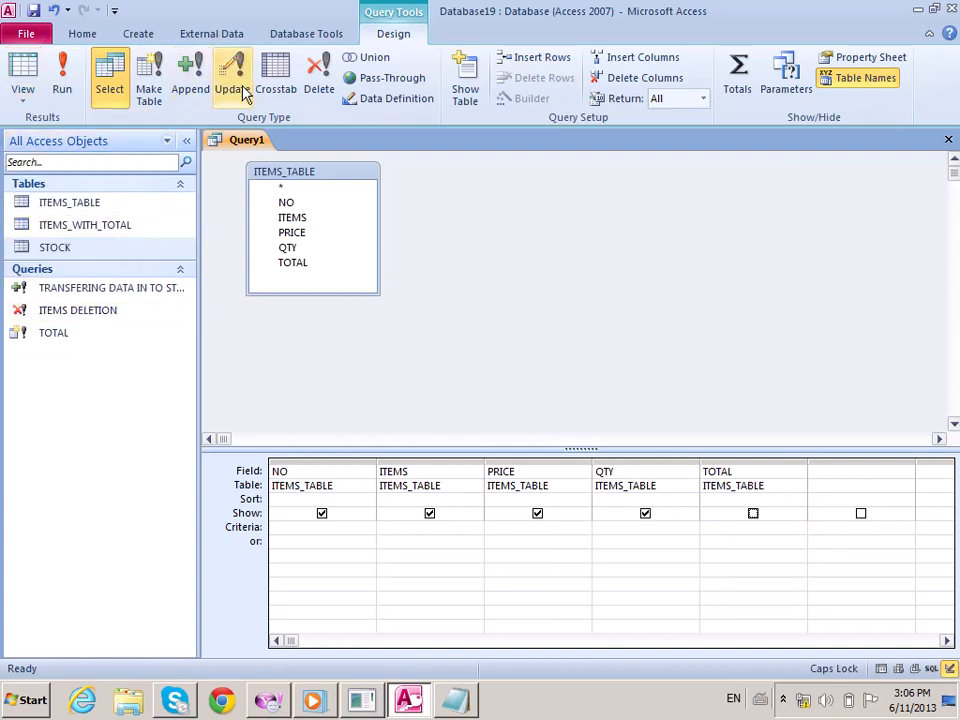